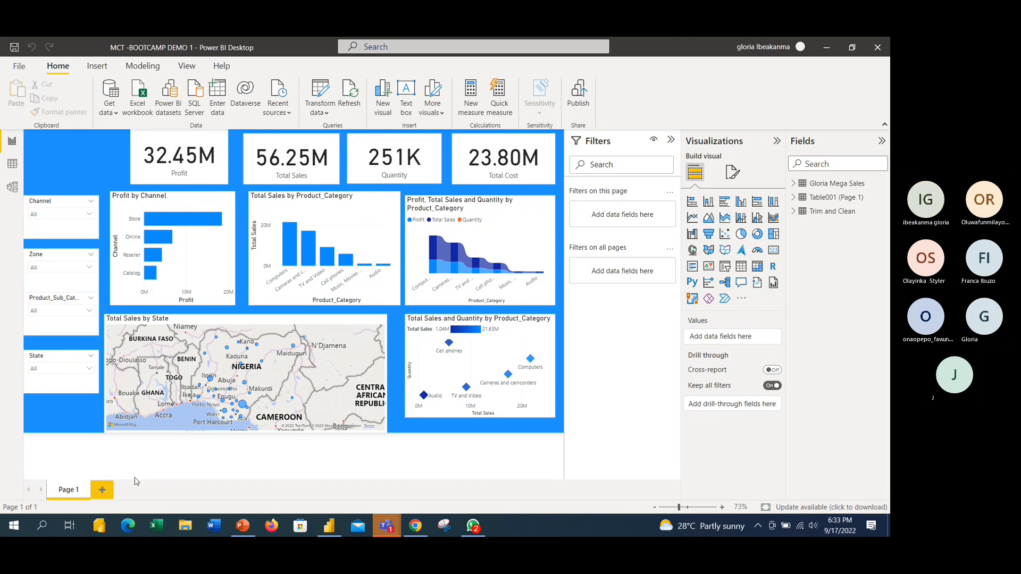
Open the Sales Performance report from the Desktop folder and minimize its loading window
{"action": "left_click", "coordinate": [19, 65]}
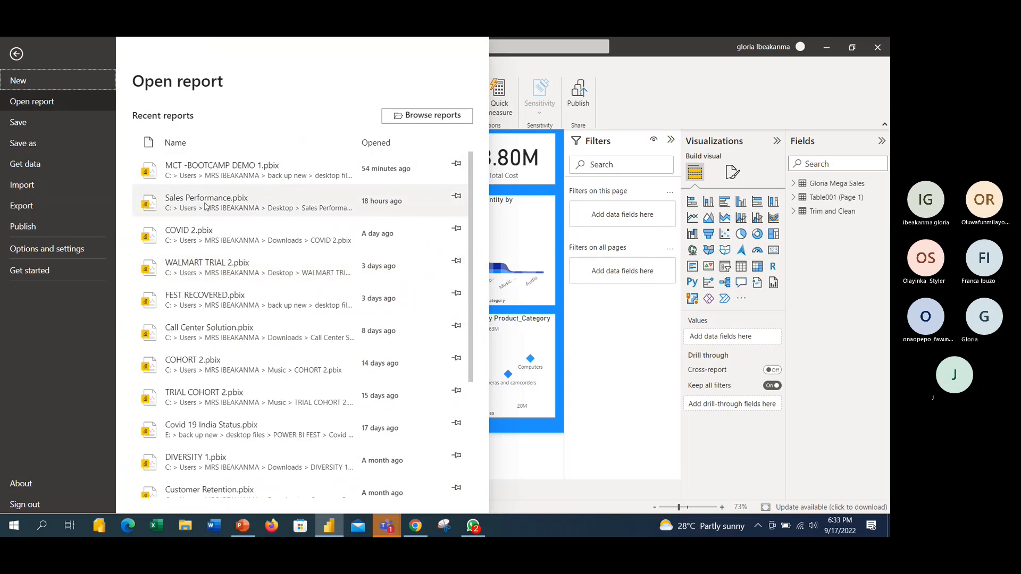
{"action": "left_click", "coordinate": [426, 116]}
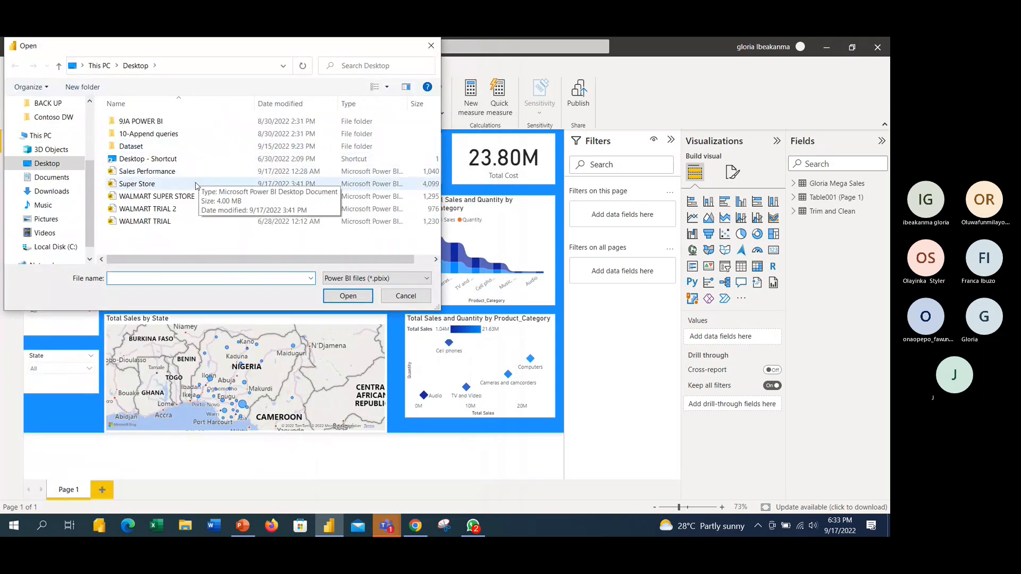
{"action": "left_click", "coordinate": [201, 177]}
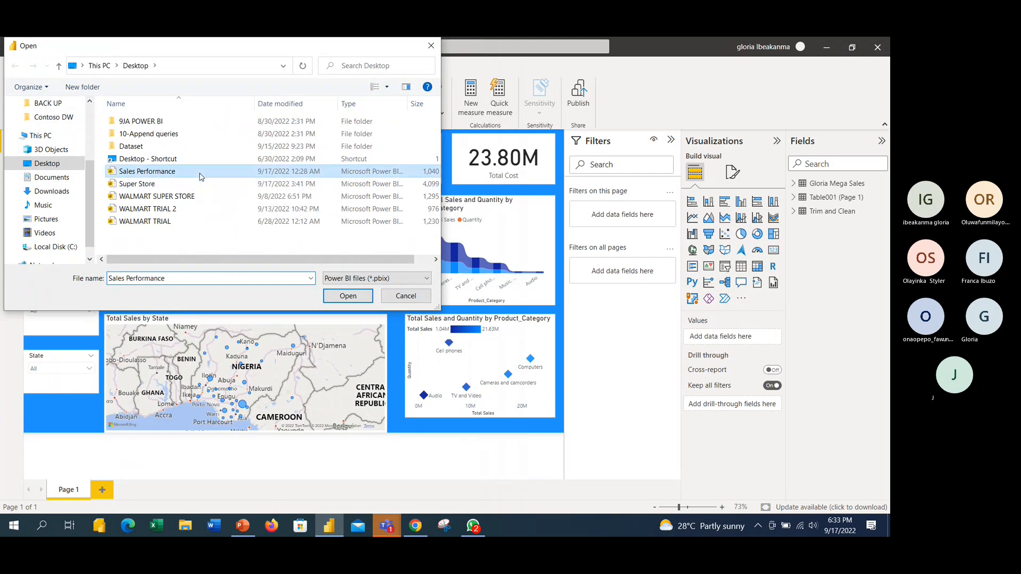
{"action": "double_click", "coordinate": [200, 177]}
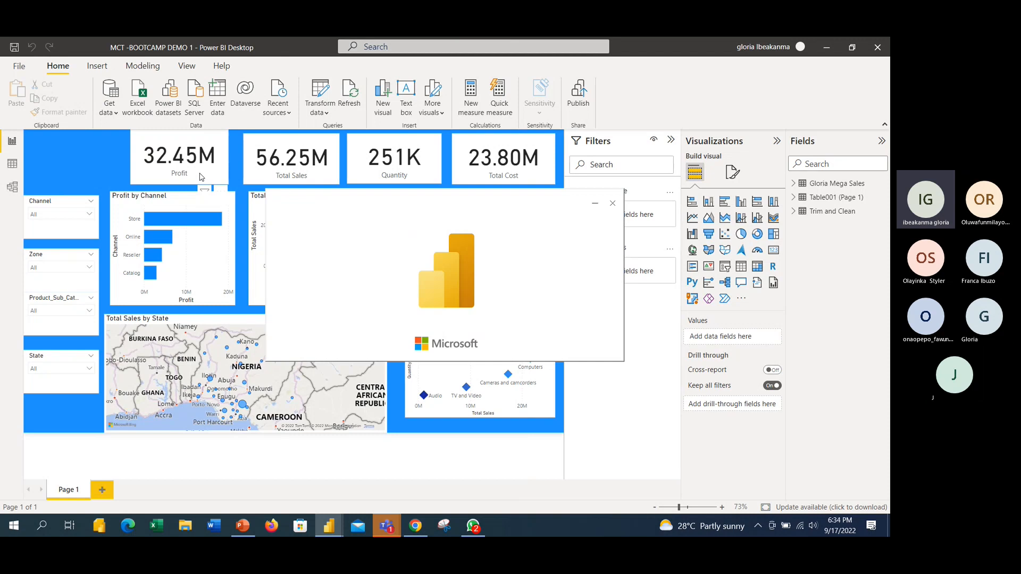
{"action": "left_click", "coordinate": [596, 206]}
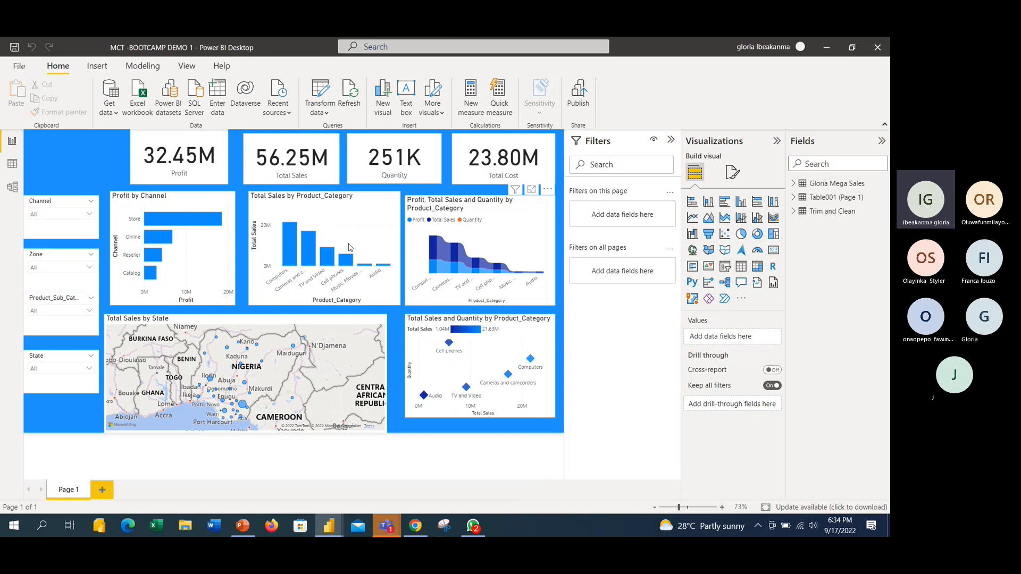
Return to the MCT -BOOTCAMP DEMO 1 report and show Page 1 in mobile layout
{"action": "left_click", "coordinate": [185, 71]}
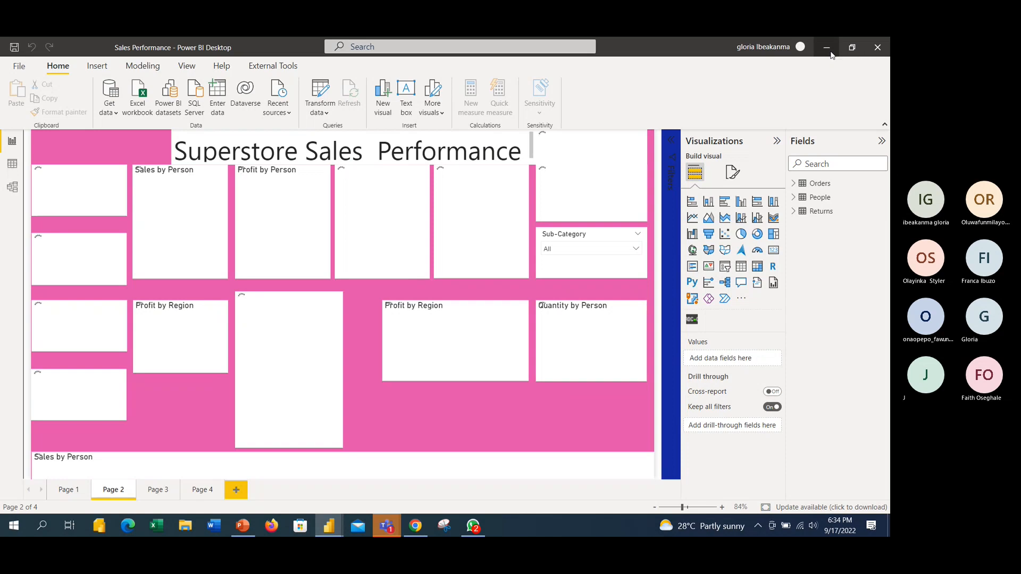
{"action": "left_click", "coordinate": [830, 52]}
{"action": "mouse_move", "coordinate": [339, 525]}
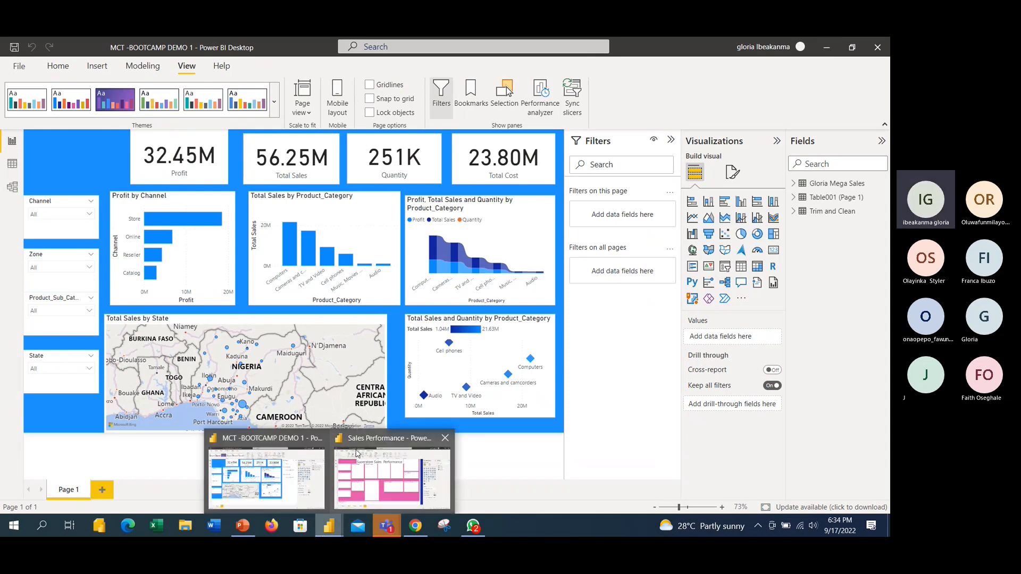
{"action": "mouse_move", "coordinate": [357, 454]}
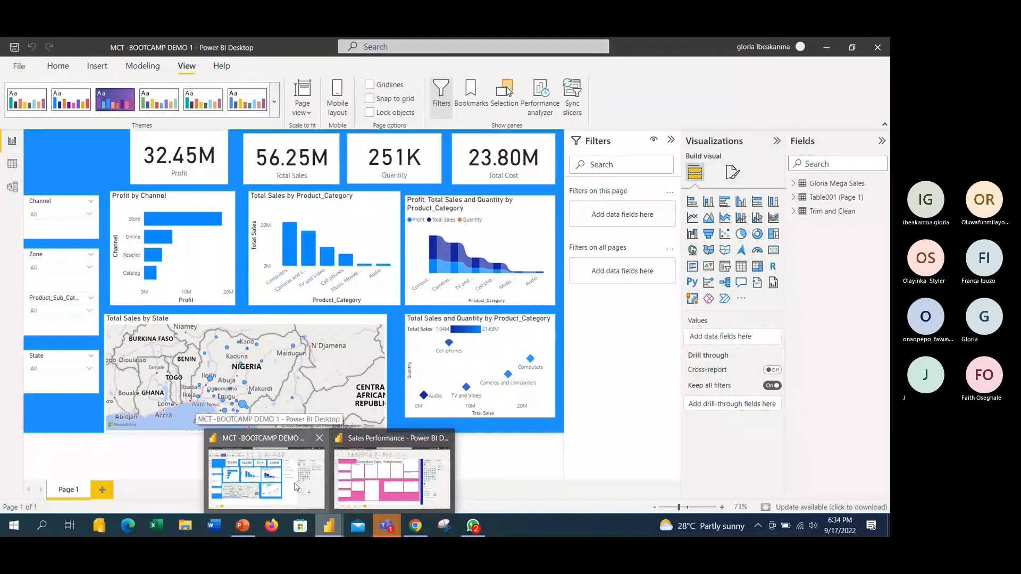
{"action": "left_click", "coordinate": [291, 498]}
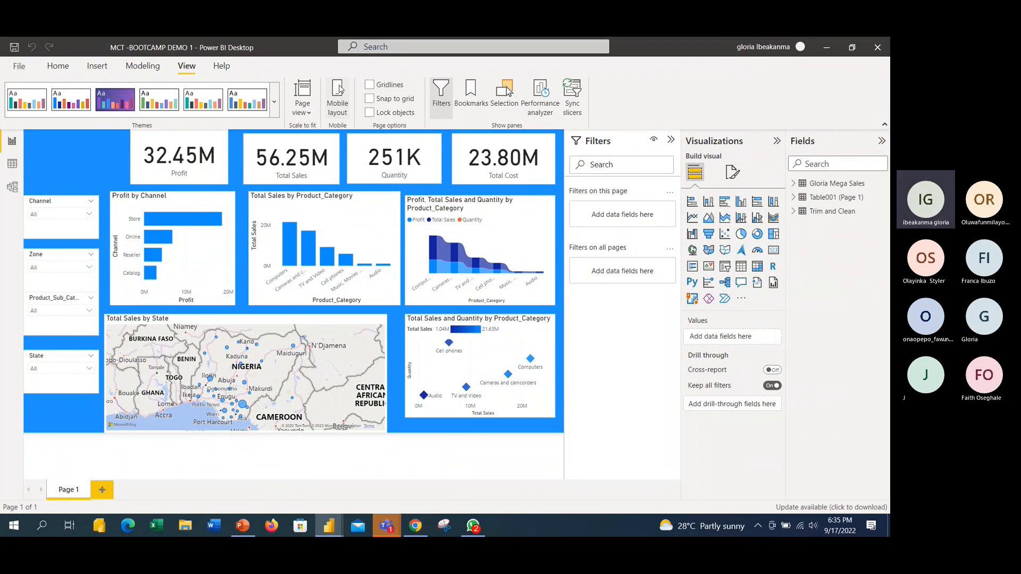
{"action": "left_click", "coordinate": [339, 96]}
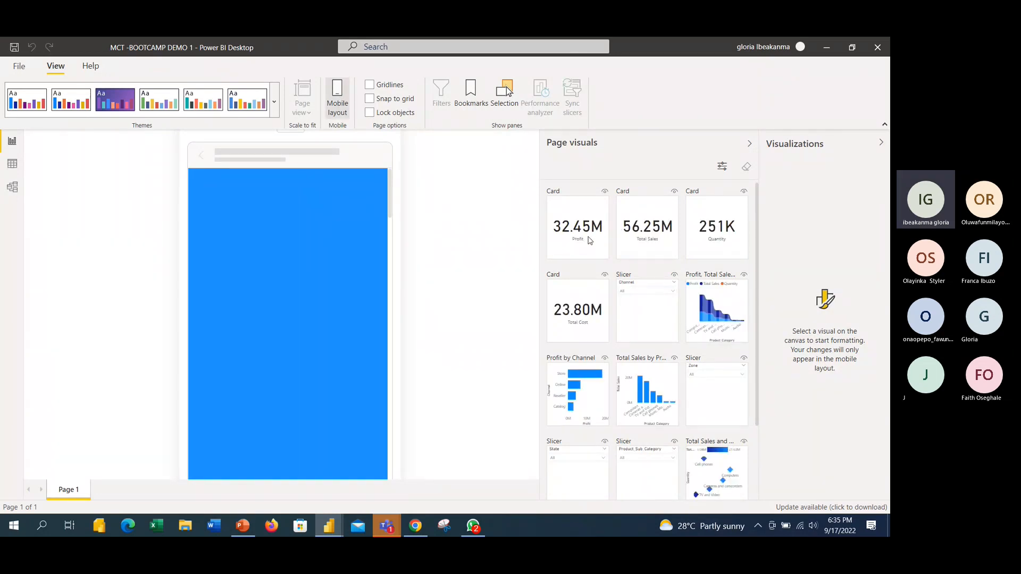
Place the Profit, Total Sales, Quantity and Total Cost cards on the phone canvas, shortening the Profit and Quantity cards to fit
{"action": "left_click_drag", "start_coordinate": [589, 240], "coordinate": [232, 211]}
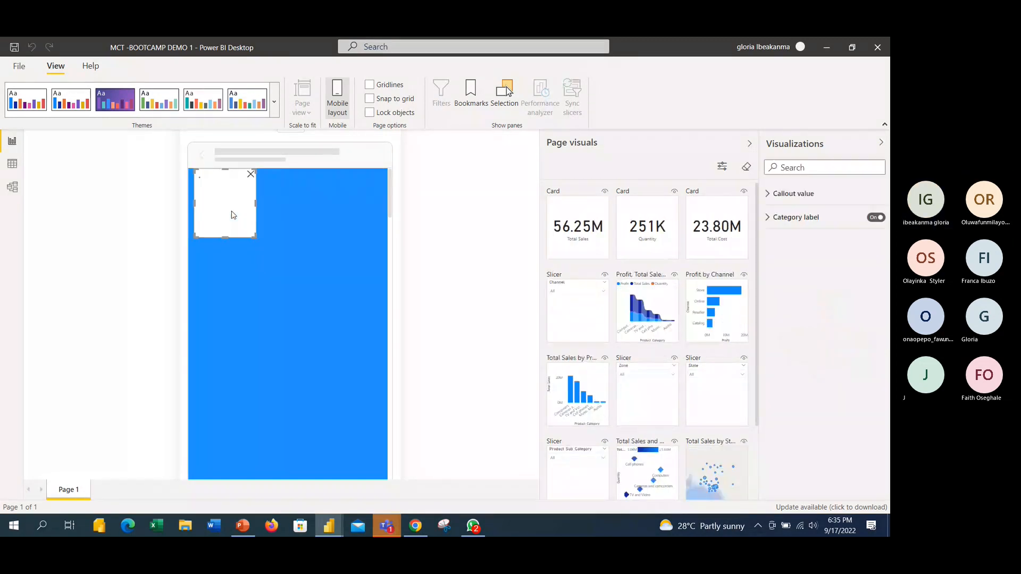
{"action": "left_click_drag", "start_coordinate": [577, 226], "coordinate": [282, 204]}
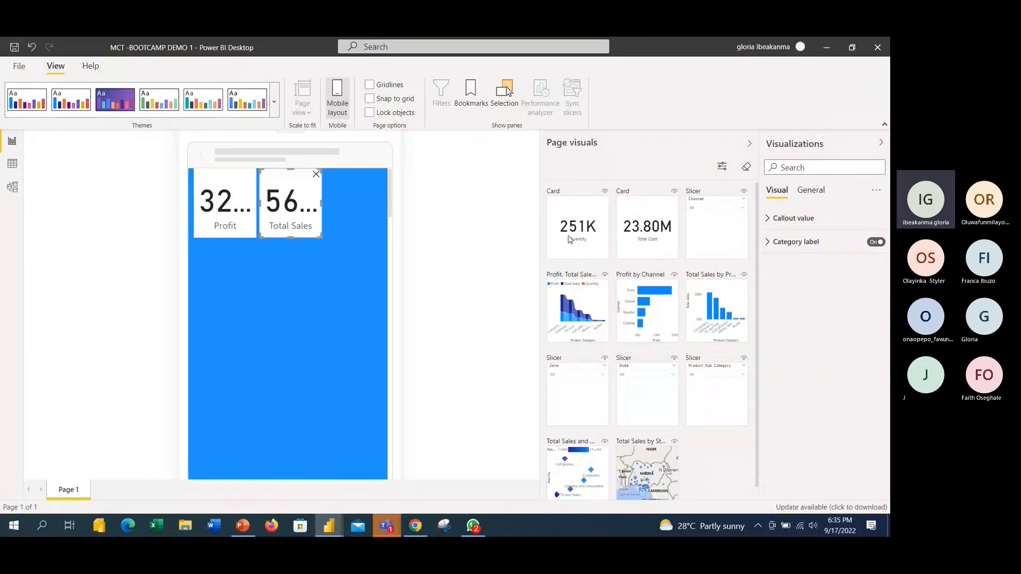
{"action": "left_click_drag", "start_coordinate": [578, 226], "coordinate": [226, 259]}
{"action": "left_click", "coordinate": [226, 233]}
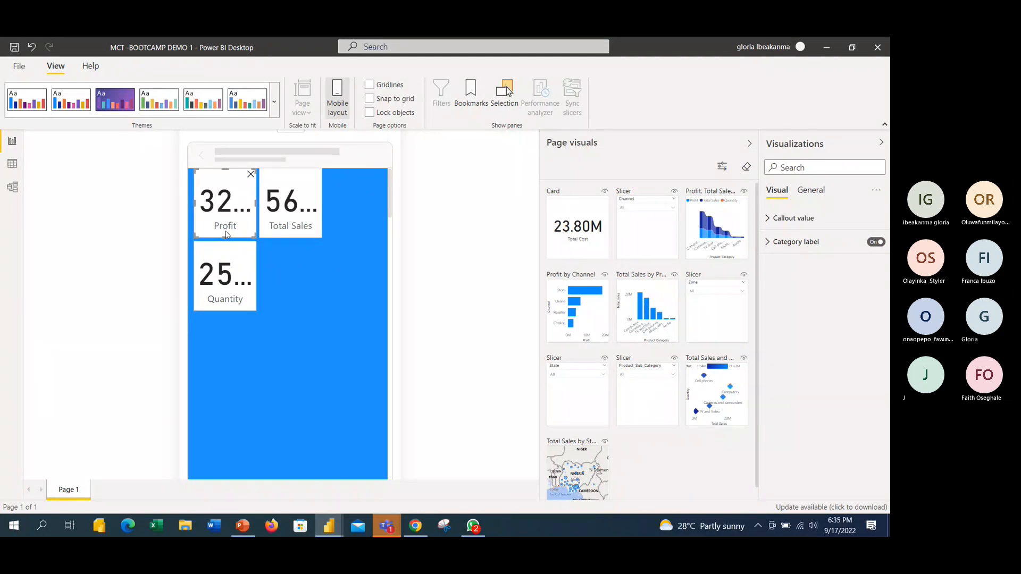
{"action": "mouse_move", "coordinate": [225, 234]}
{"action": "left_mouse_down"}
{"action": "mouse_move", "coordinate": [225, 301]}
{"action": "mouse_move", "coordinate": [218, 236]}
{"action": "mouse_move", "coordinate": [217, 247]}
{"action": "left_mouse_up"}
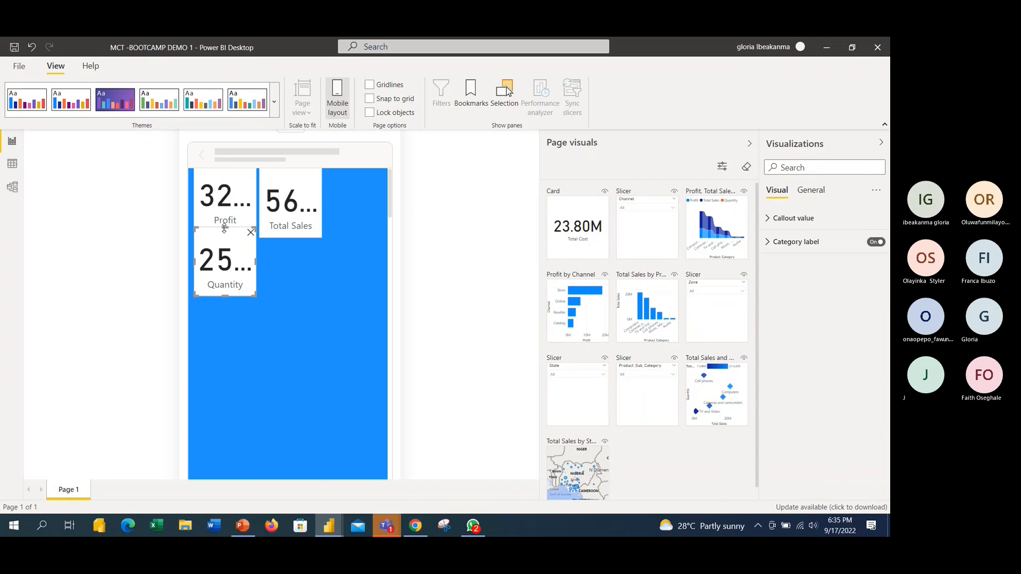
{"action": "left_click_drag", "start_coordinate": [222, 232], "coordinate": [223, 237]}
{"action": "left_click_drag", "start_coordinate": [581, 232], "coordinate": [225, 336]}
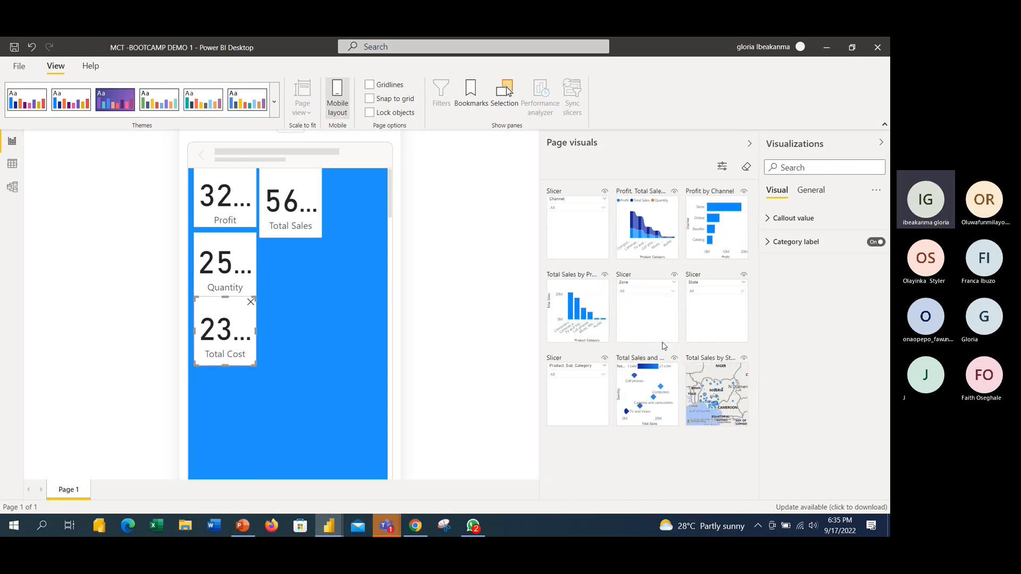
Add the Channel slicer and all five charts, including the Total Sales by State map, to the phone canvas
{"action": "left_click_drag", "start_coordinate": [582, 232], "coordinate": [358, 212]}
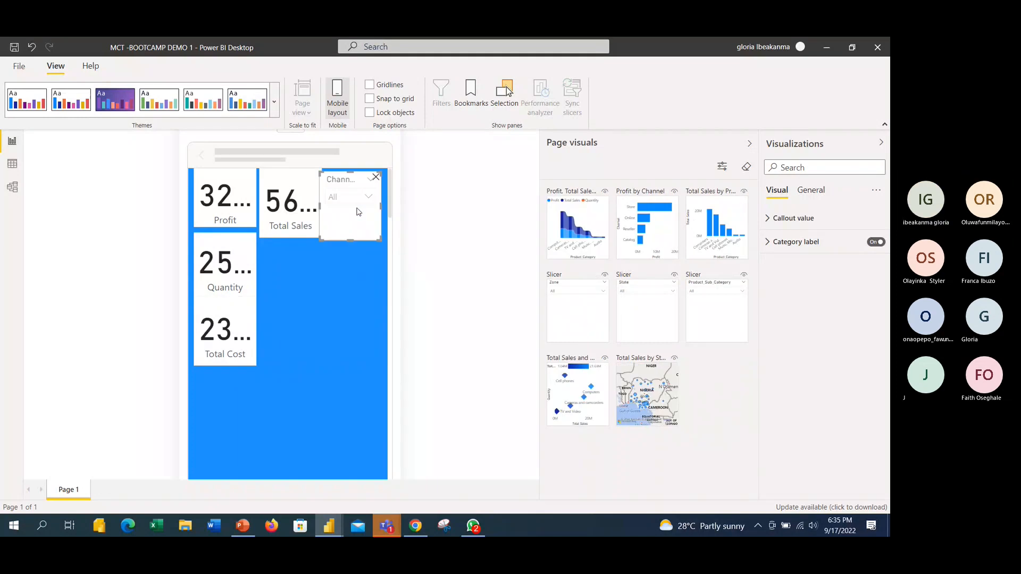
{"action": "left_click_drag", "start_coordinate": [551, 210], "coordinate": [290, 265]}
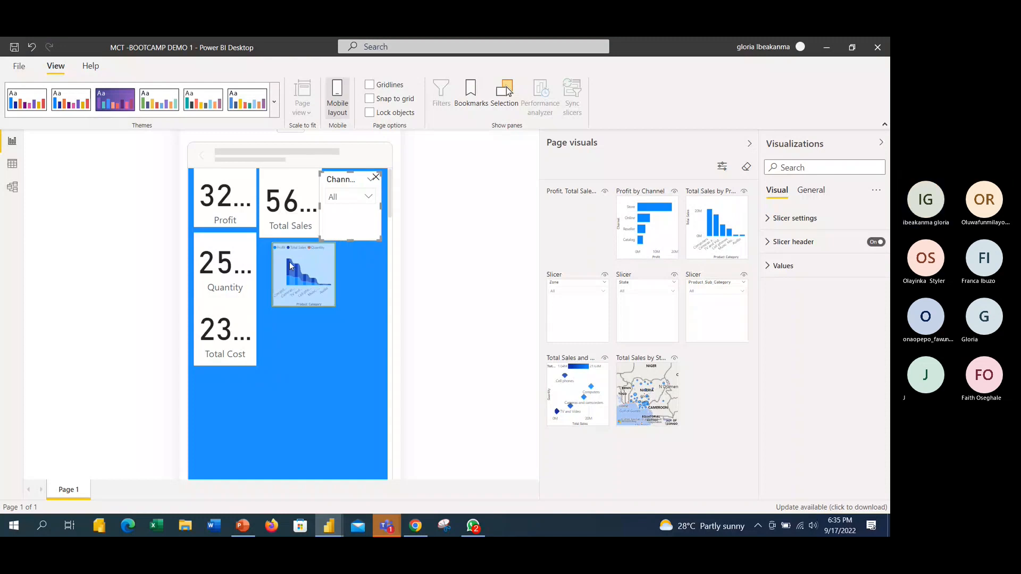
{"action": "left_click_drag", "start_coordinate": [290, 266], "coordinate": [287, 265]}
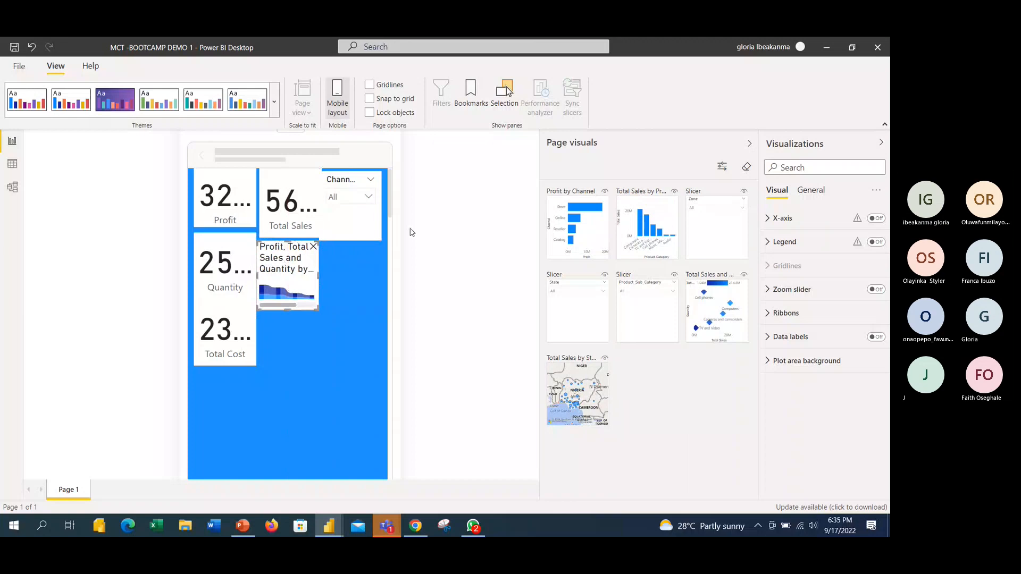
{"action": "left_click_drag", "start_coordinate": [717, 311], "coordinate": [299, 342]}
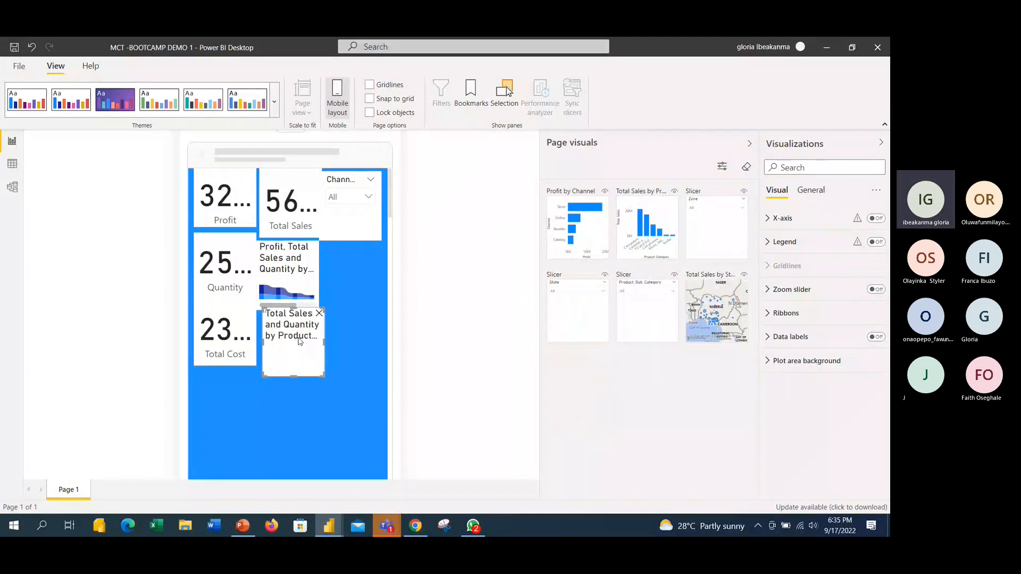
{"action": "left_click_drag", "start_coordinate": [716, 311], "coordinate": [225, 399]}
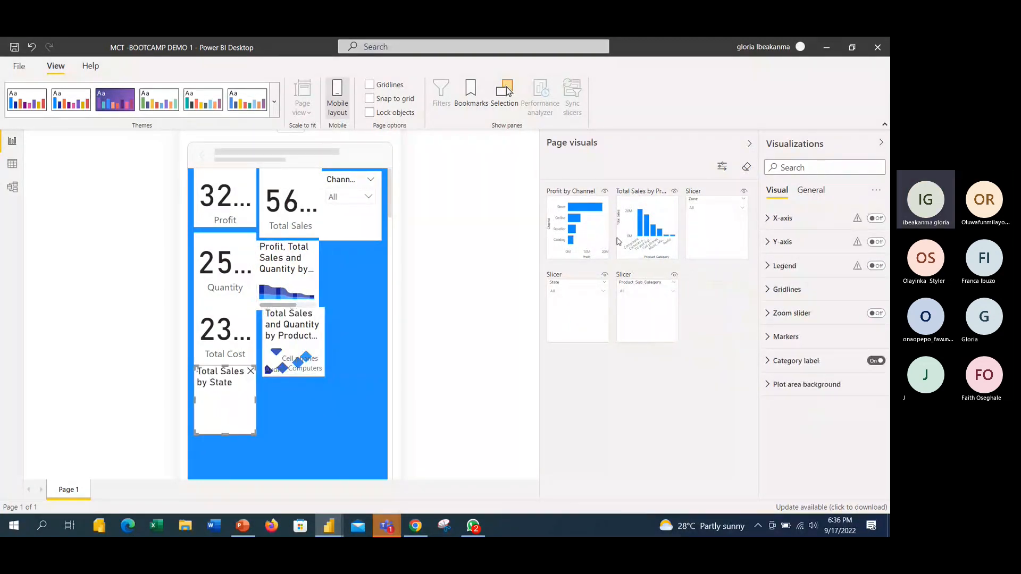
{"action": "left_click_drag", "start_coordinate": [595, 234], "coordinate": [364, 282]}
{"action": "left_click_drag", "start_coordinate": [580, 234], "coordinate": [298, 428]}
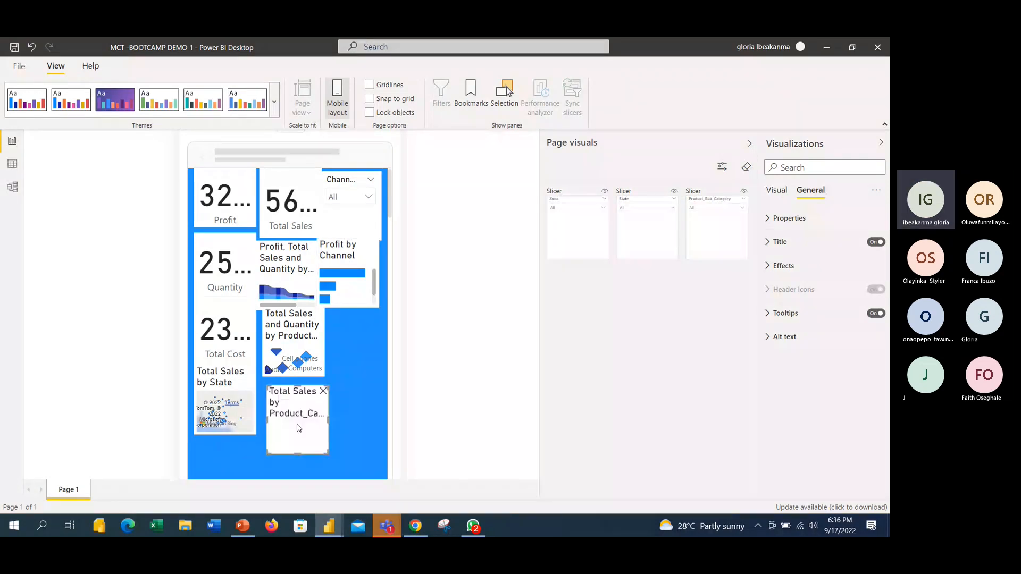
Stack the Product_Category column chart and scatter chart under Profit by Channel, and move the ribbon chart and state map lower on the canvas
{"action": "left_click", "coordinate": [222, 373]}
{"action": "left_click_drag", "start_coordinate": [222, 371], "coordinate": [222, 369]}
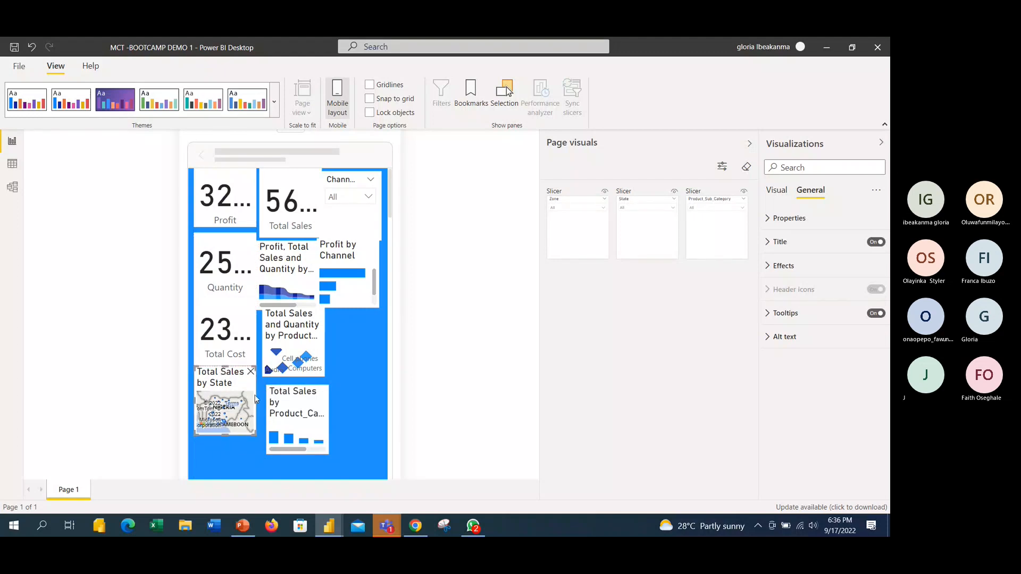
{"action": "left_click_drag", "start_coordinate": [277, 420], "coordinate": [361, 419]}
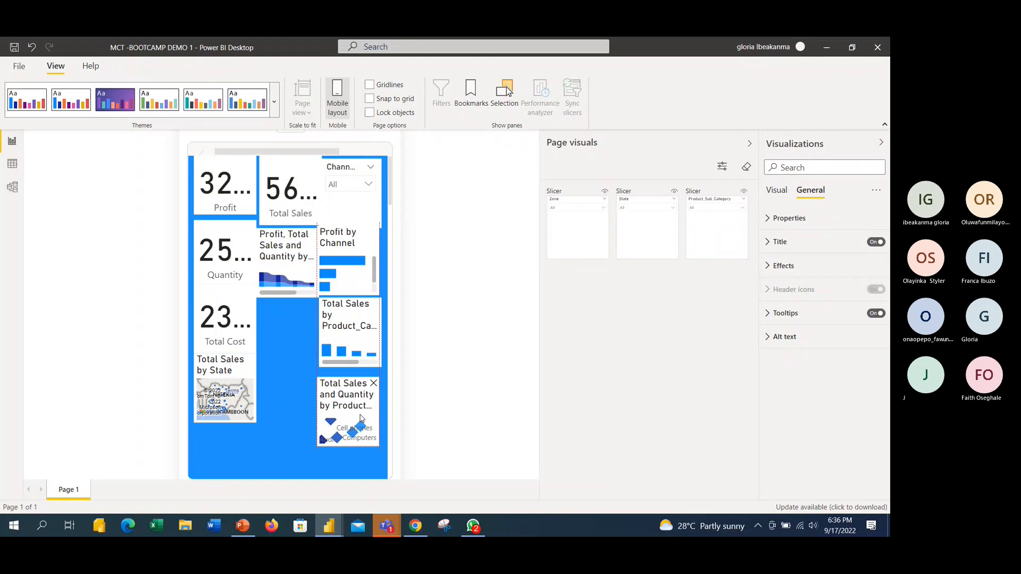
{"action": "left_click_drag", "start_coordinate": [292, 285], "coordinate": [285, 474]}
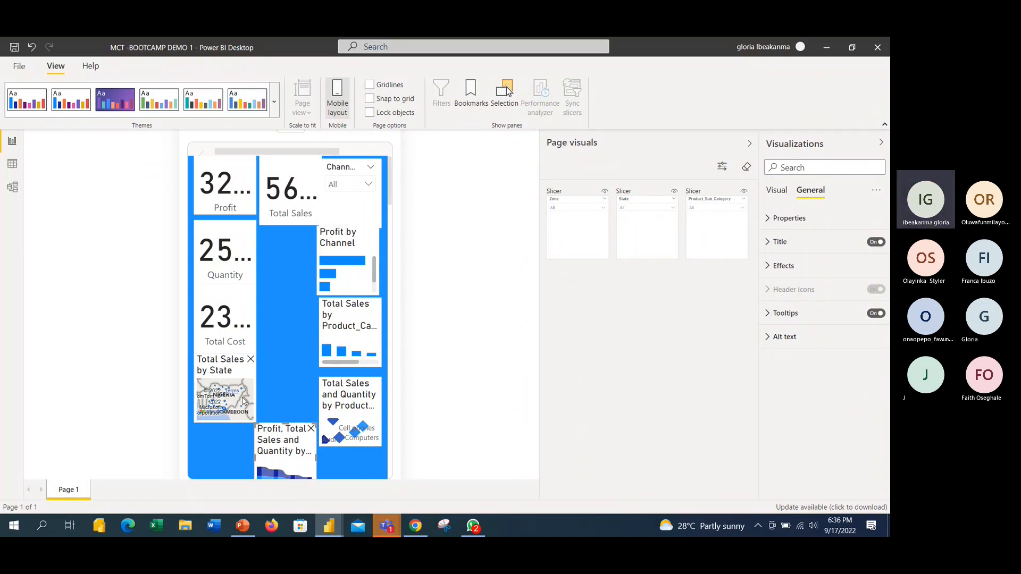
{"action": "left_click_drag", "start_coordinate": [234, 411], "coordinate": [231, 460]}
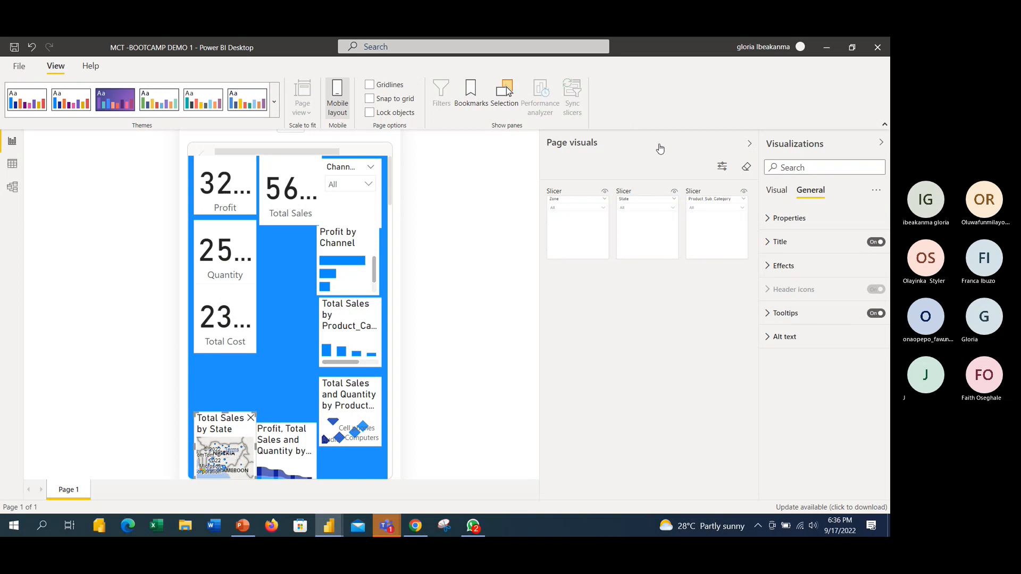
Add the Zone and Product_Sub_Category slicers above the map and ribbon chart, and align the Total Cost and Quantity cards side by side
{"action": "left_click_drag", "start_coordinate": [576, 227], "coordinate": [222, 387]}
{"action": "left_click_drag", "start_coordinate": [647, 229], "coordinate": [299, 381]}
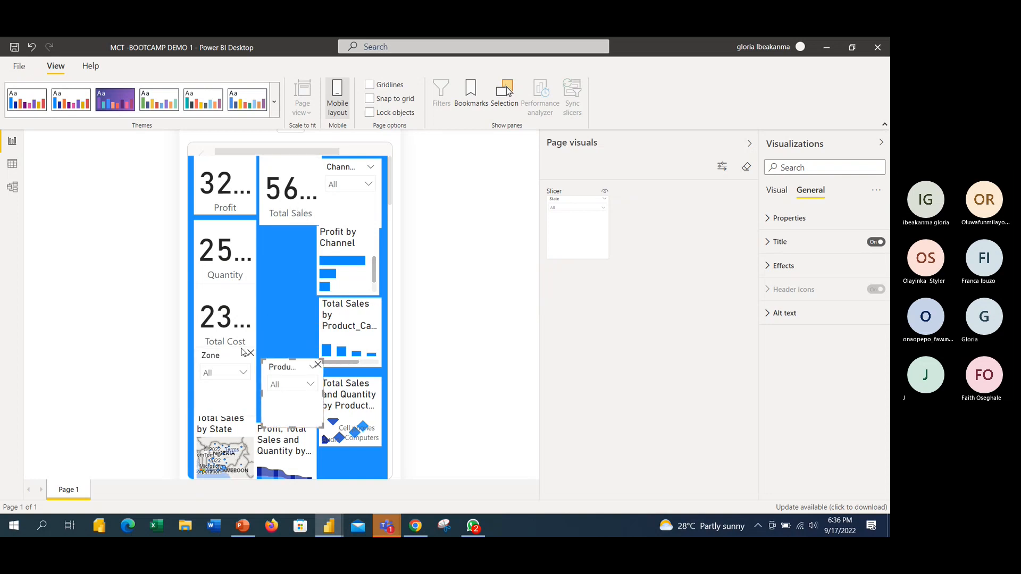
{"action": "left_click_drag", "start_coordinate": [237, 328], "coordinate": [318, 286]}
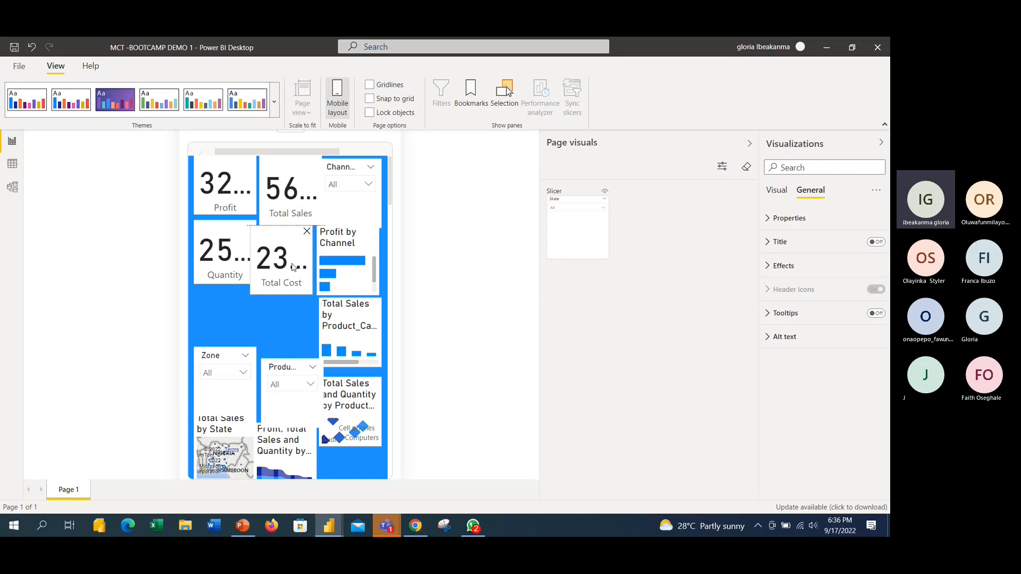
{"action": "mouse_move", "coordinate": [392, 202]}
{"action": "left_mouse_down"}
{"action": "mouse_move", "coordinate": [392, 226]}
{"action": "mouse_move", "coordinate": [388, 184]}
{"action": "left_mouse_up"}
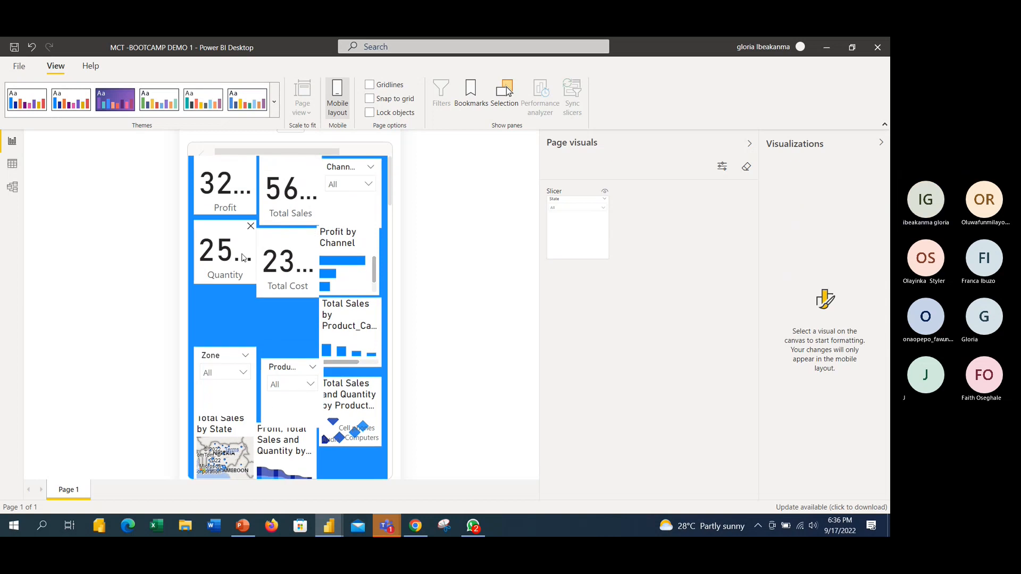
{"action": "left_click_drag", "start_coordinate": [379, 245], "coordinate": [243, 260]}
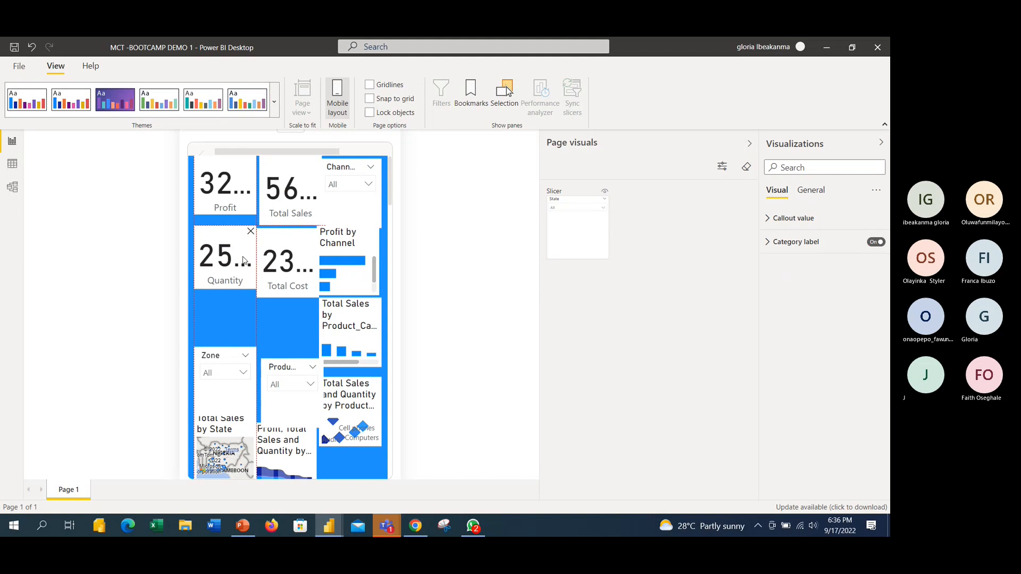
Stack the Total Cost and Total Sales cards below Quantity, moving the Zone slicer to the right column and the state map to the middle
{"action": "left_click_drag", "start_coordinate": [227, 361], "coordinate": [597, 296]}
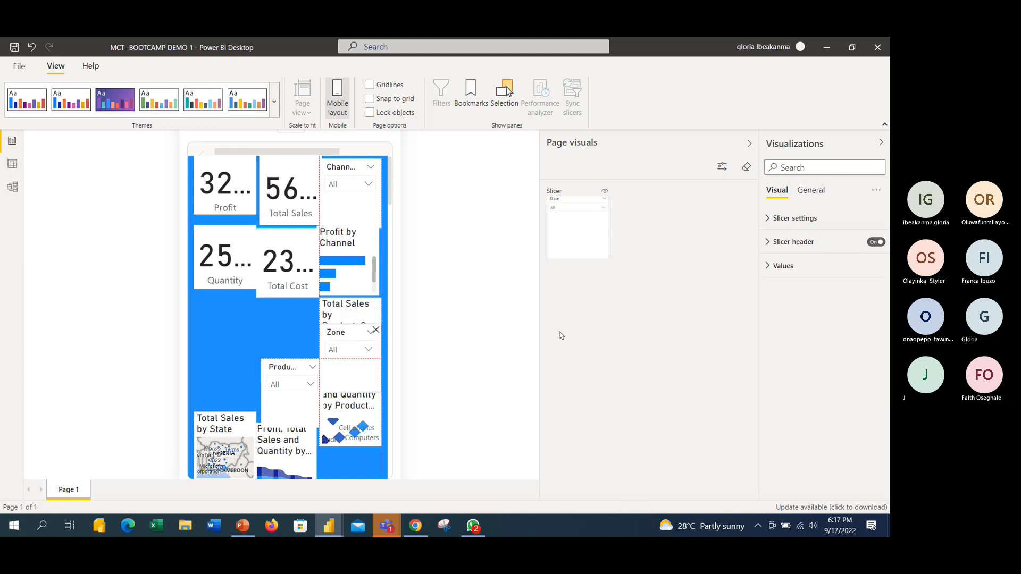
{"action": "left_click_drag", "start_coordinate": [267, 321], "coordinate": [234, 332]}
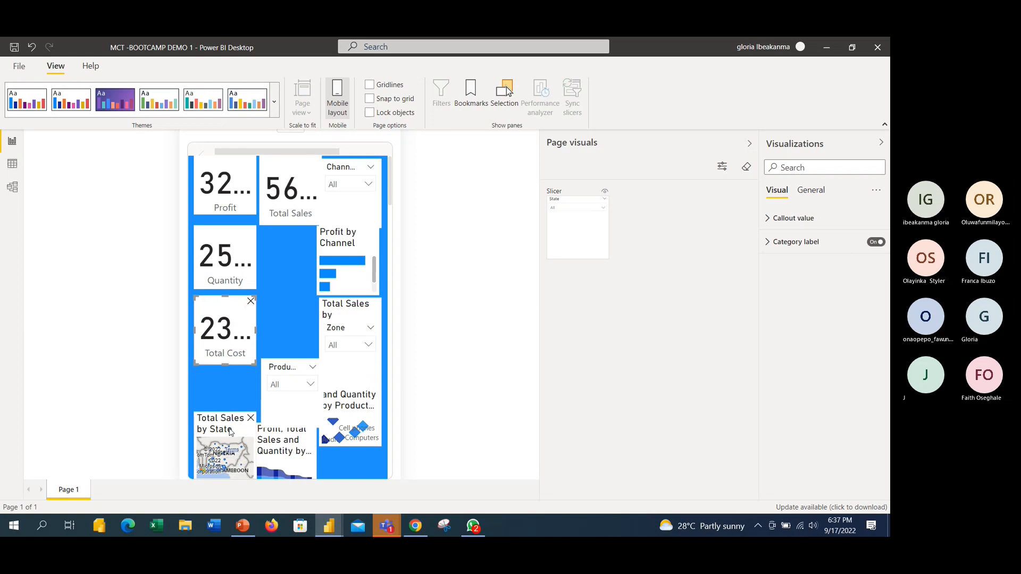
{"action": "left_click_drag", "start_coordinate": [230, 431], "coordinate": [287, 319]}
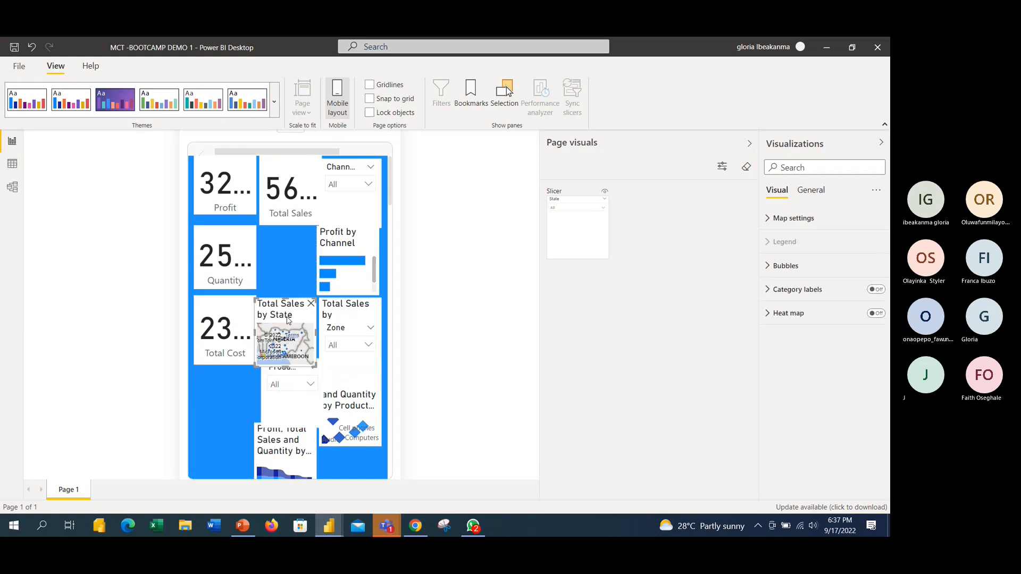
{"action": "left_click_drag", "start_coordinate": [292, 181], "coordinate": [212, 408]}
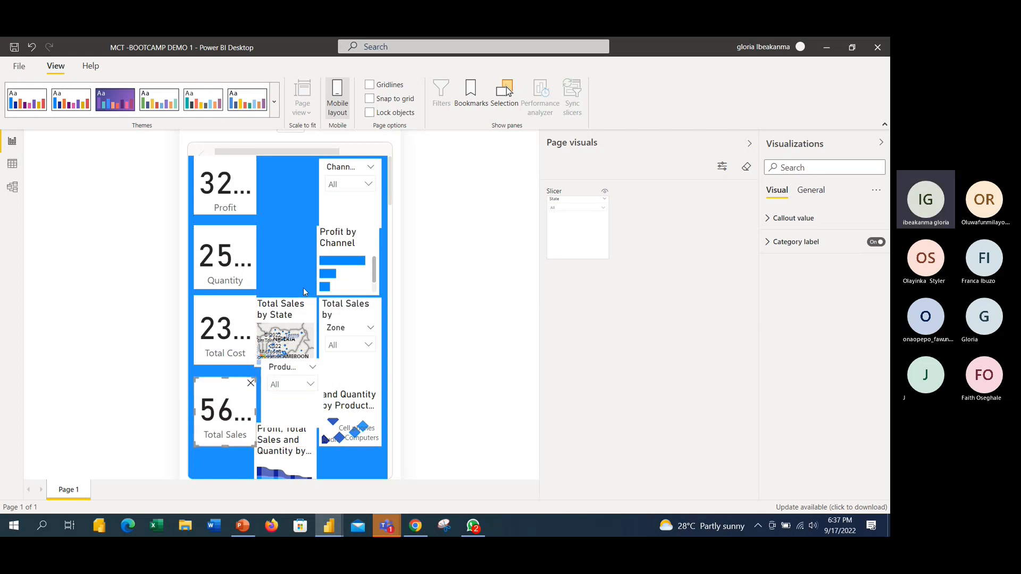
Nudge the Channel slicer up and move the Profit by Channel chart beside it at the head of the middle column
{"action": "left_click", "coordinate": [345, 190]}
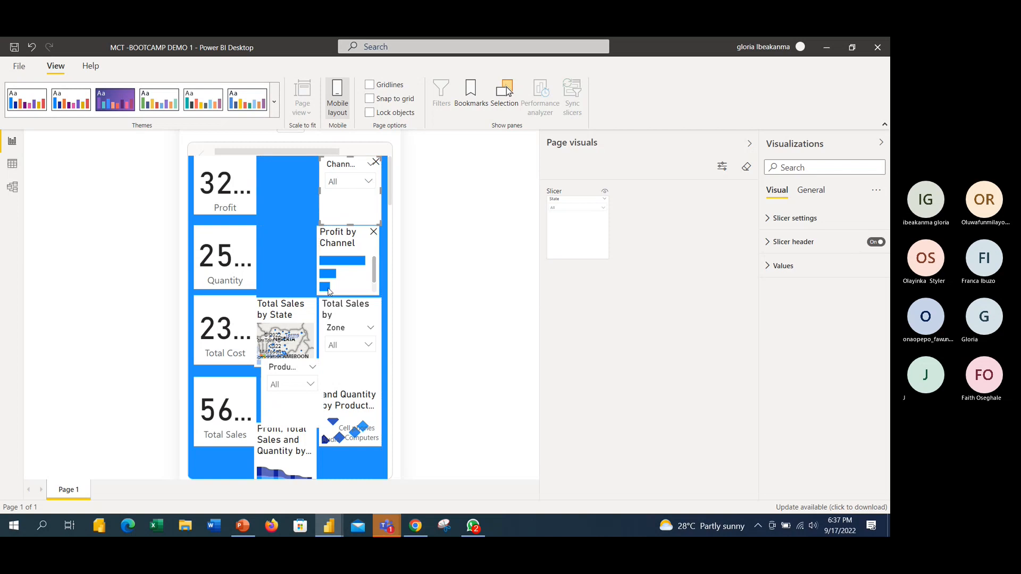
{"action": "left_click_drag", "start_coordinate": [351, 258], "coordinate": [300, 189]}
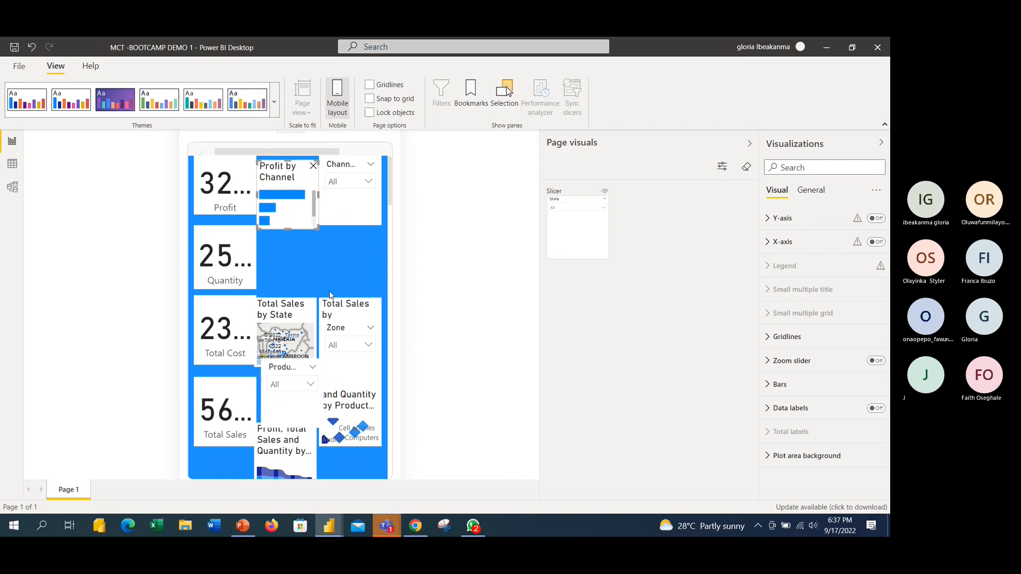
Move the Product_Category column chart under Profit by Channel, and stack the Zone slicer and the newly added State slicer below Channel
{"action": "left_click_drag", "start_coordinate": [358, 301], "coordinate": [300, 258]}
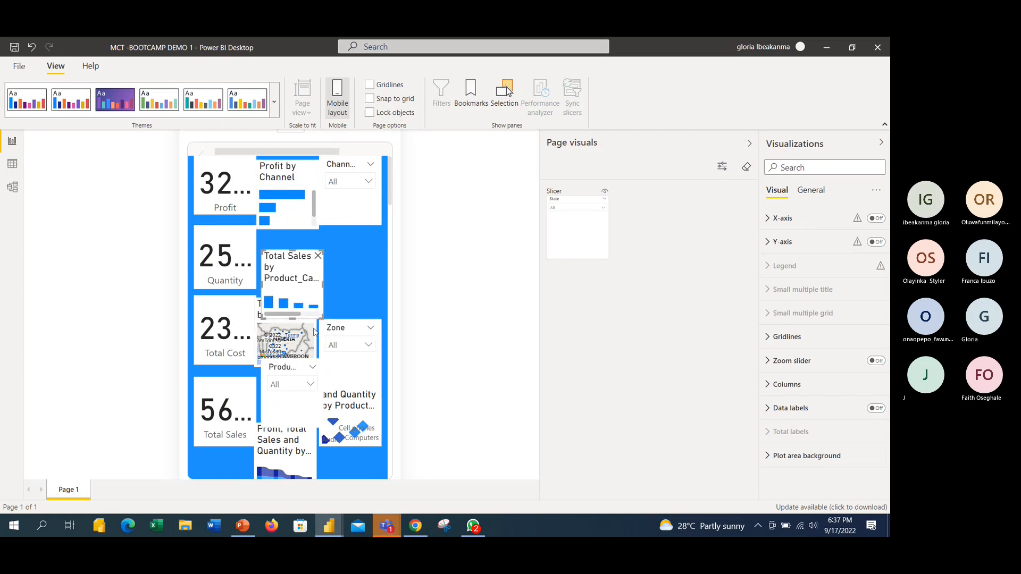
{"action": "left_click_drag", "start_coordinate": [345, 335], "coordinate": [345, 250]}
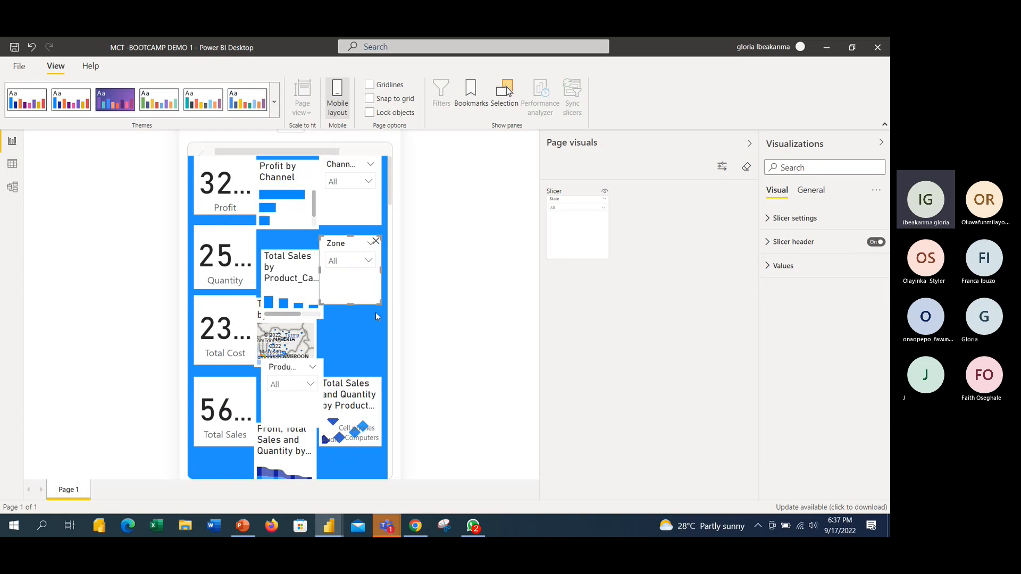
{"action": "left_click_drag", "start_coordinate": [595, 225], "coordinate": [371, 343]}
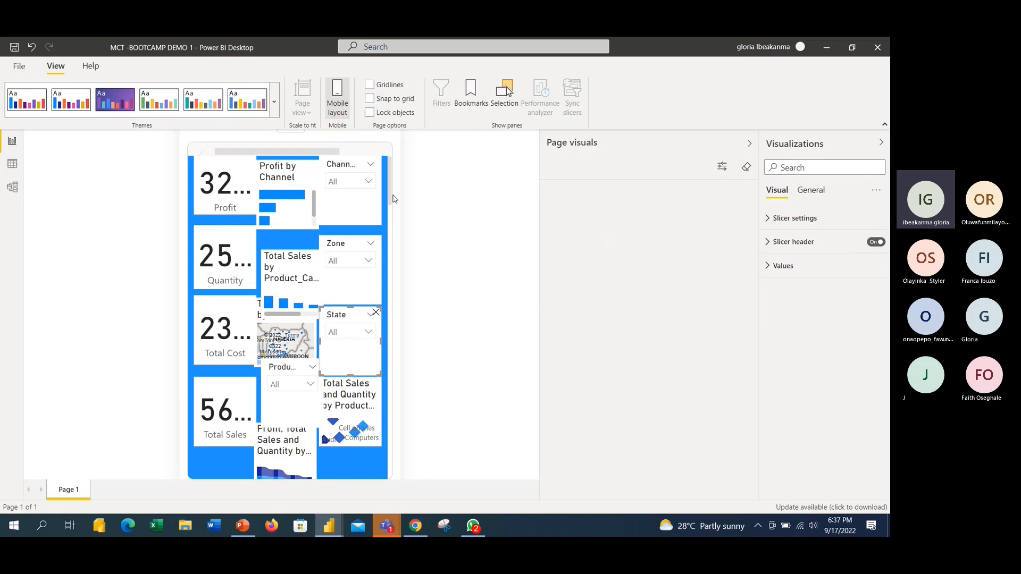
Line up the state map, ribbon chart and scatter chart side by side in a row below the Total Sales card
{"action": "left_click_drag", "start_coordinate": [390, 197], "coordinate": [388, 215]}
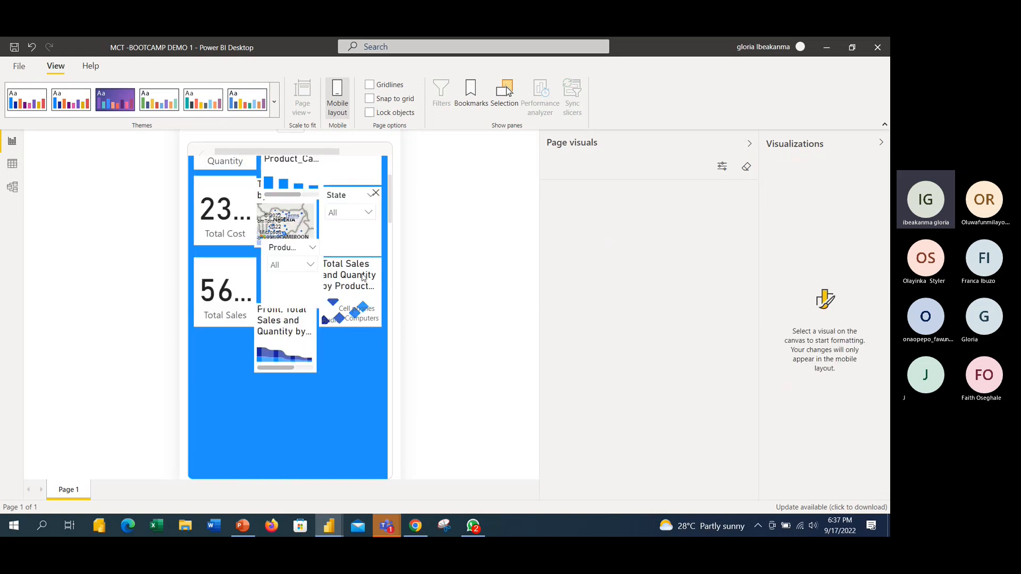
{"action": "left_click_drag", "start_coordinate": [301, 334], "coordinate": [301, 415]}
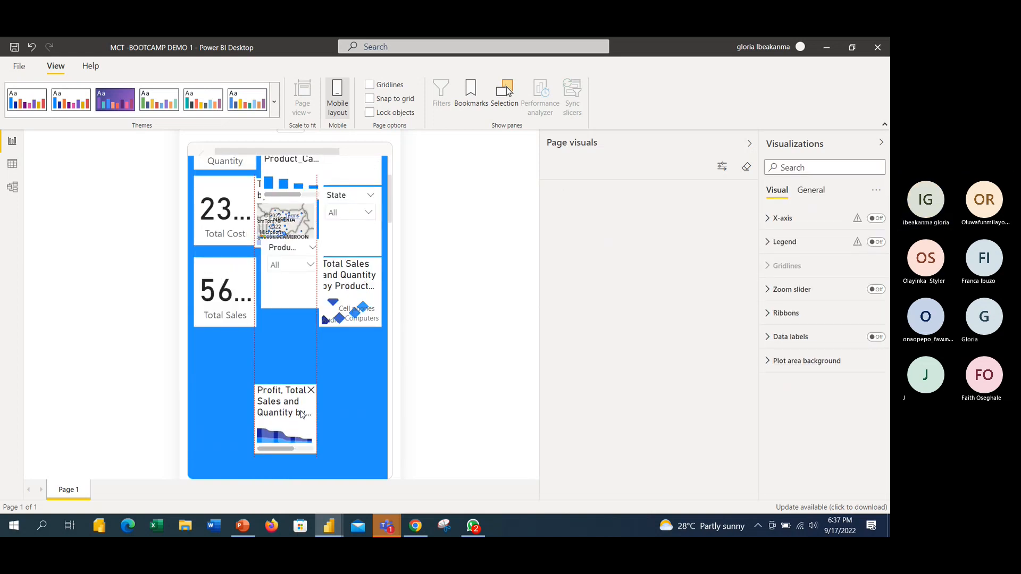
{"action": "left_click_drag", "start_coordinate": [348, 321], "coordinate": [350, 447]}
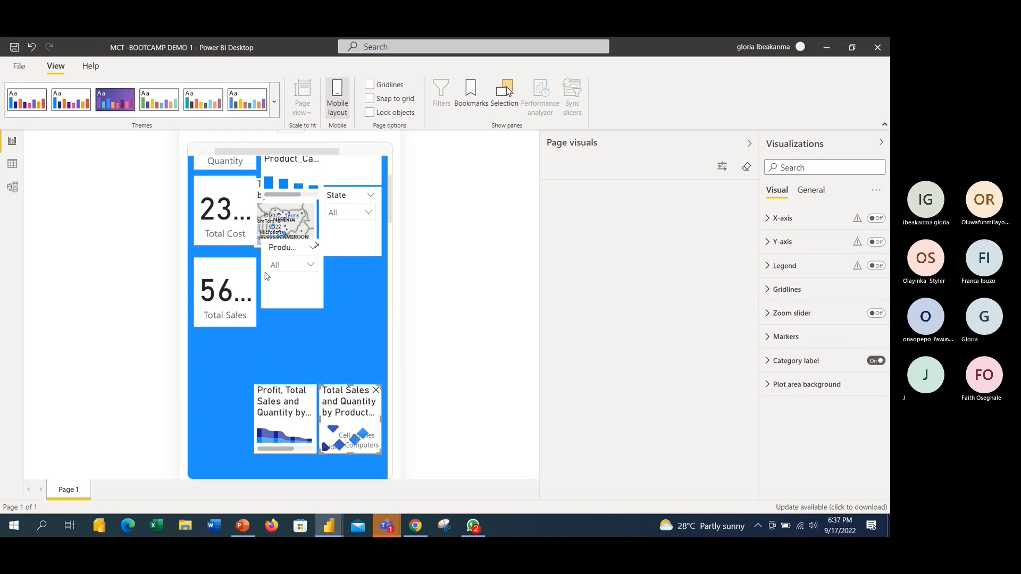
{"action": "left_click_drag", "start_coordinate": [297, 239], "coordinate": [224, 453]}
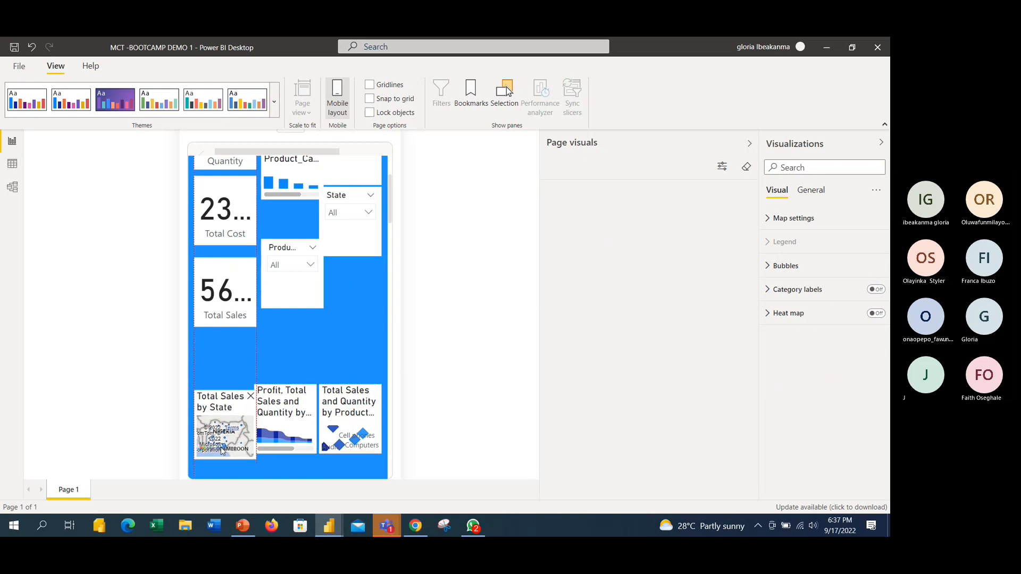
Place the Product_Sub_Category slicer below the State slicer, and move the Product_Category column chart between the Total Sales card and state map
{"action": "left_click_drag", "start_coordinate": [304, 284], "coordinate": [381, 334]}
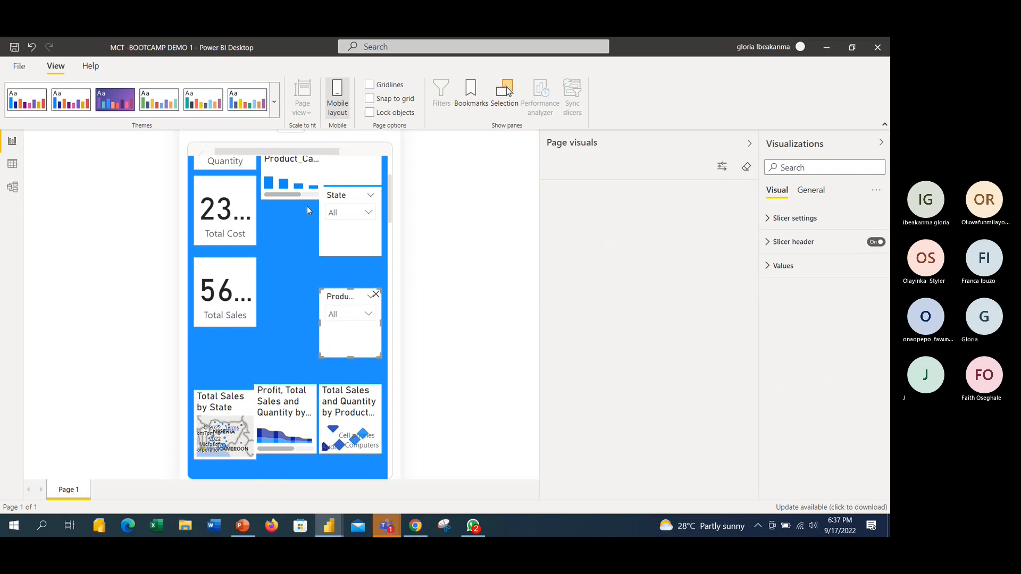
{"action": "left_click_drag", "start_coordinate": [307, 197], "coordinate": [234, 377]}
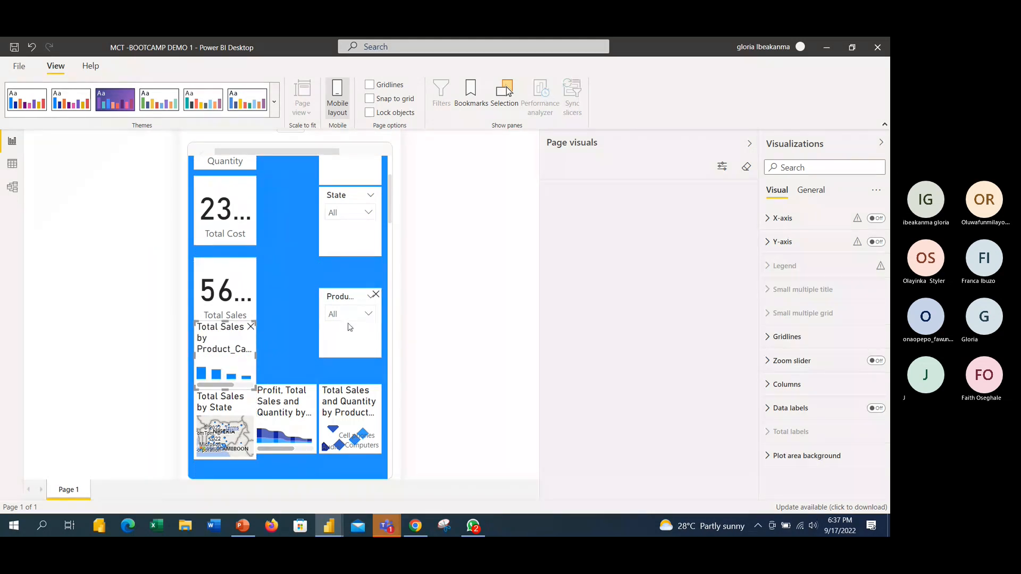
{"action": "left_click_drag", "start_coordinate": [350, 327], "coordinate": [354, 270]}
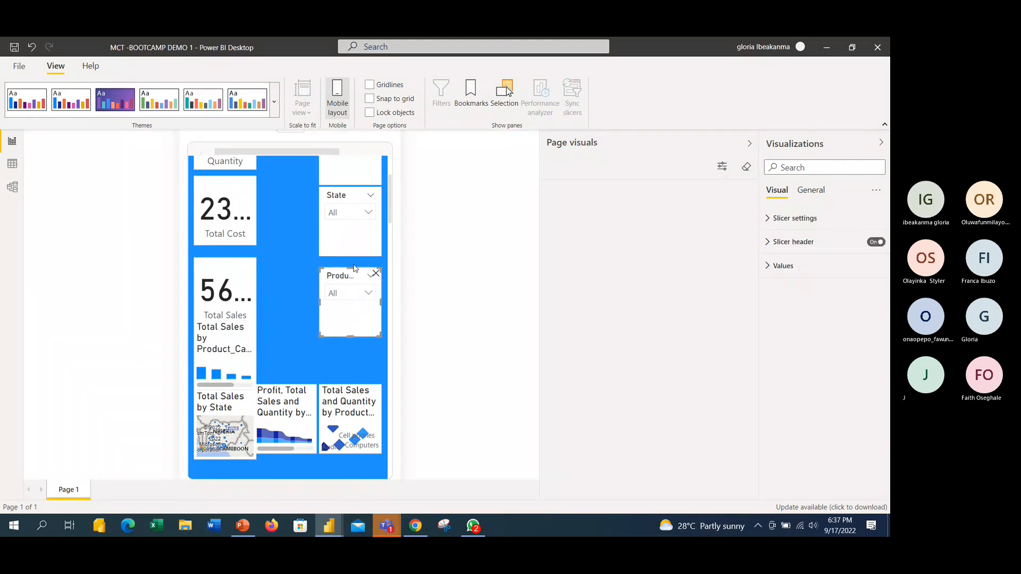
{"action": "left_click", "coordinate": [357, 241]}
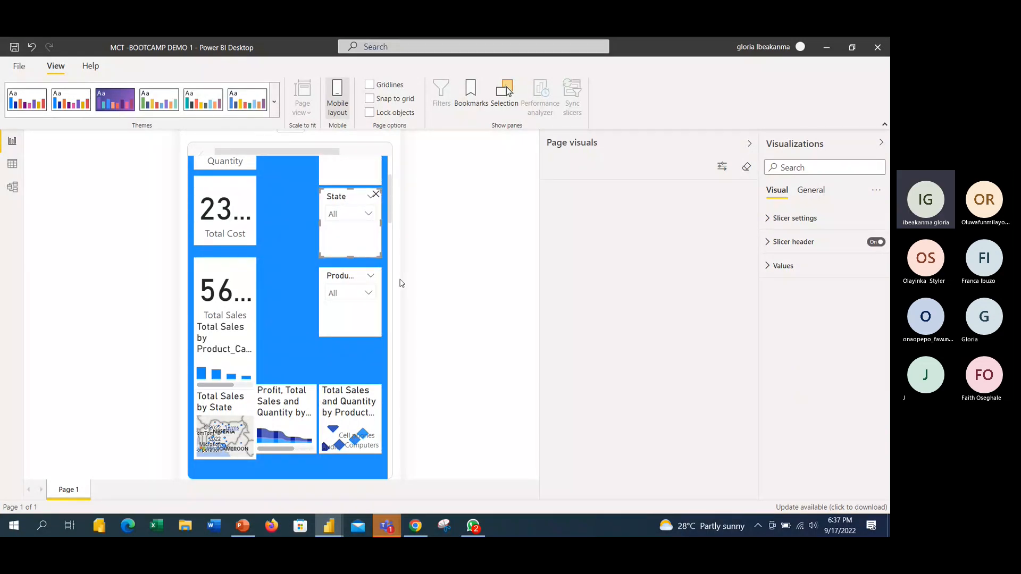
Move the Product_Category column chart beneath the scatter chart, and the Profit by Channel chart directly under the Total Sales card
{"action": "left_click", "coordinate": [392, 218]}
{"action": "scroll", "coordinate": [393, 219], "scroll_direction": "down", "scroll_amount": 1}
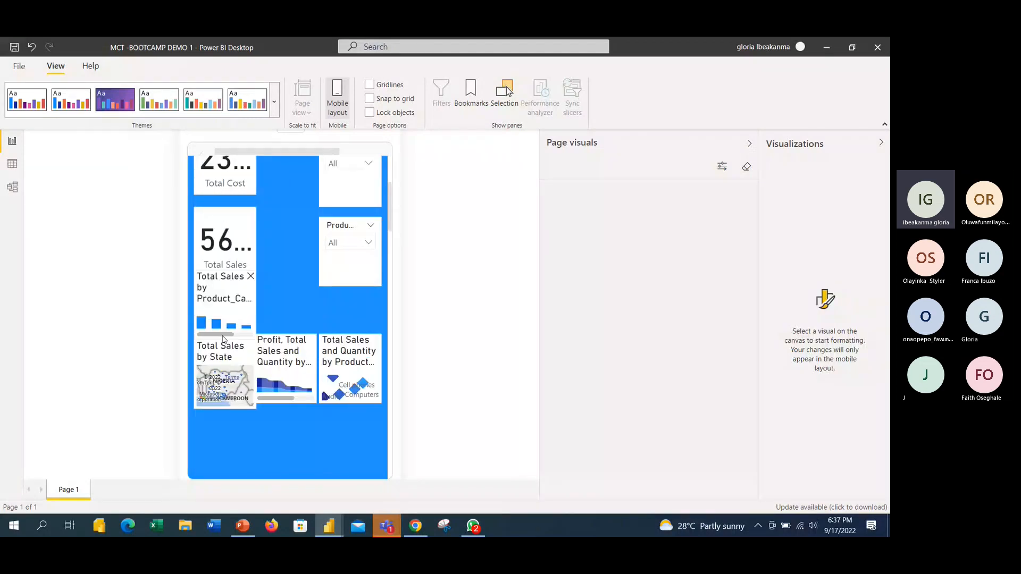
{"action": "left_click_drag", "start_coordinate": [223, 339], "coordinate": [348, 468]}
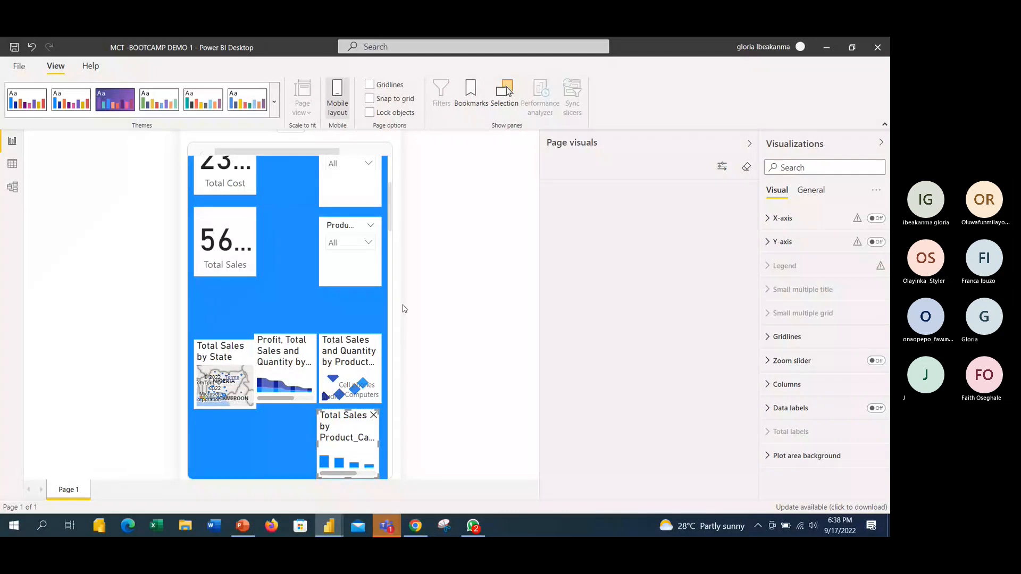
{"action": "left_click_drag", "start_coordinate": [391, 219], "coordinate": [393, 196]}
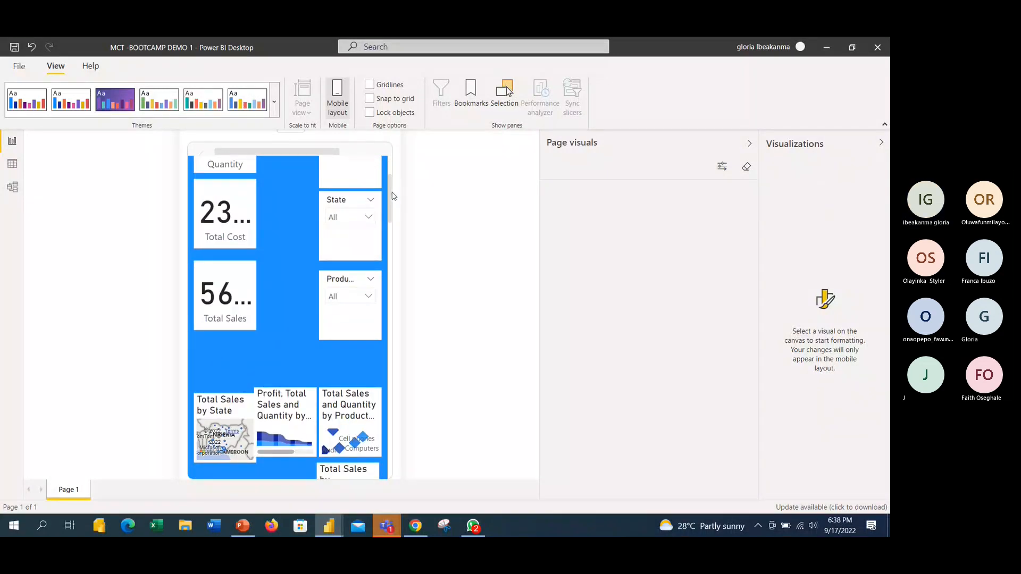
{"action": "scroll", "coordinate": [262, 368], "scroll_direction": "up", "scroll_amount": 3}
{"action": "left_click_drag", "start_coordinate": [273, 190], "coordinate": [211, 475]}
{"action": "left_click", "coordinate": [418, 335]}
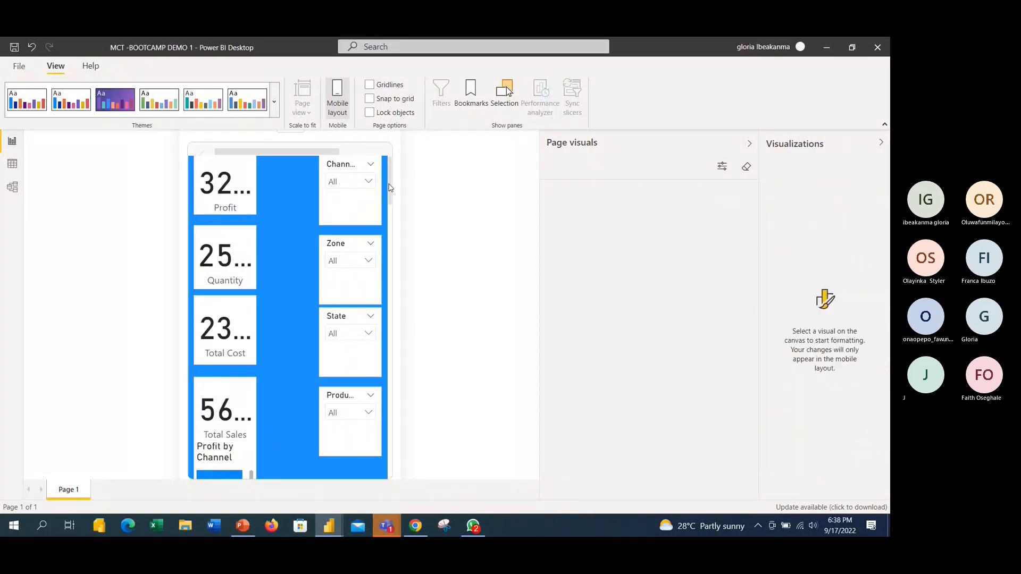
Arrange the charts in two columns: ribbon chart, Profit by Channel and state map on one side, scatter and column charts on the other
{"action": "scroll", "coordinate": [209, 196], "scroll_direction": "down", "scroll_amount": 5}
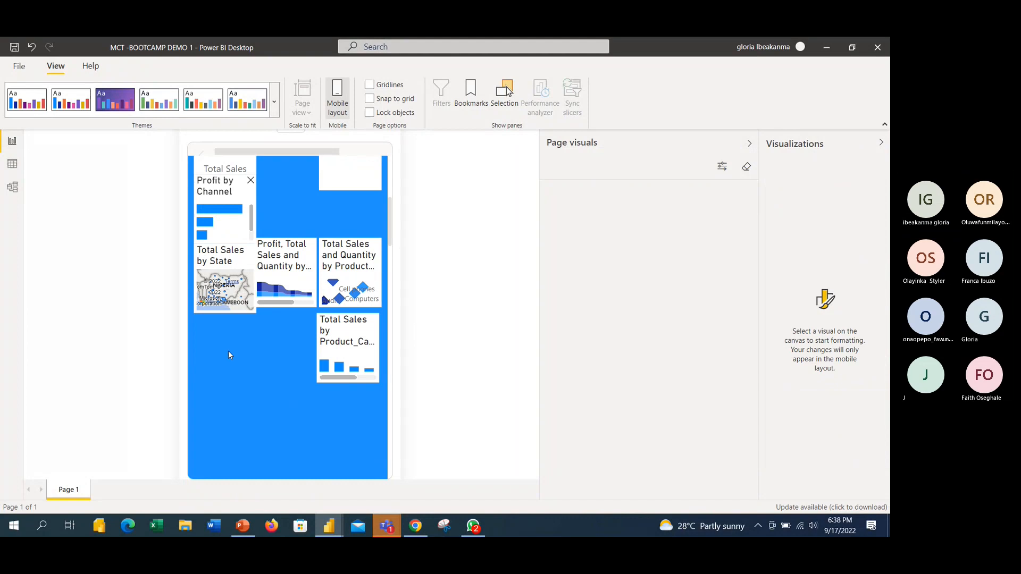
{"action": "left_click_drag", "start_coordinate": [209, 195], "coordinate": [206, 352]}
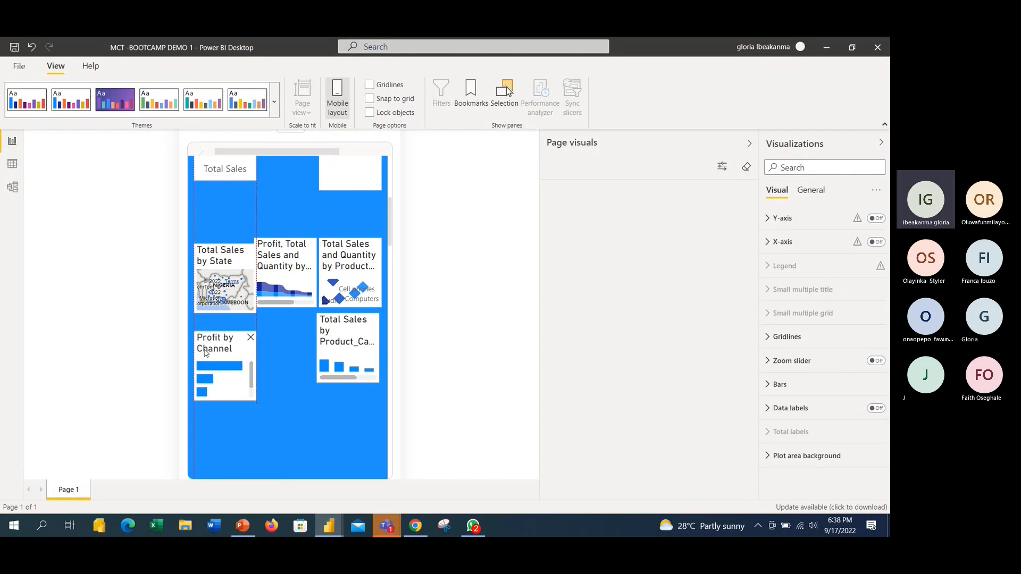
{"action": "left_click_drag", "start_coordinate": [345, 345], "coordinate": [346, 376]}
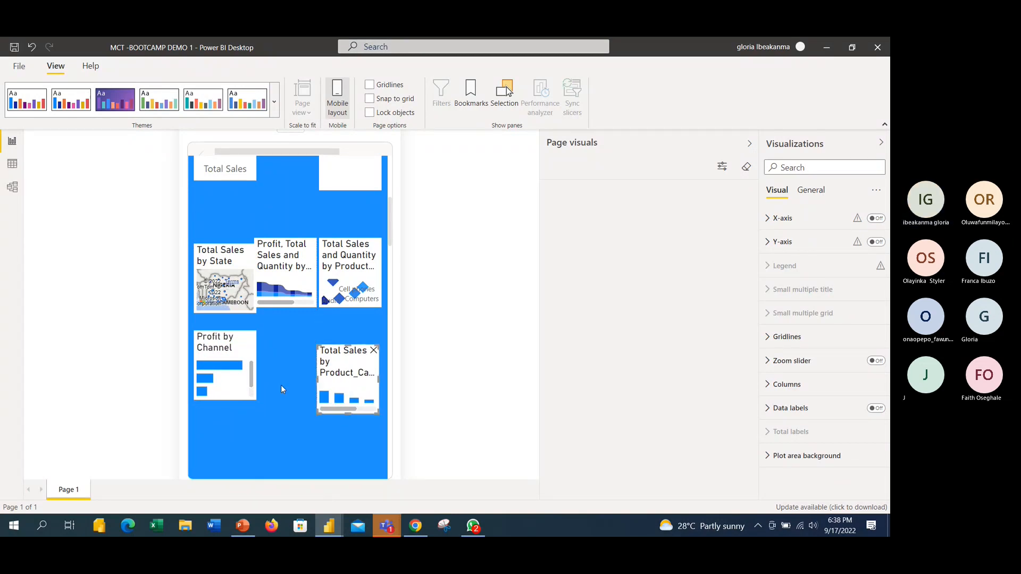
{"action": "left_click_drag", "start_coordinate": [225, 257], "coordinate": [232, 423]}
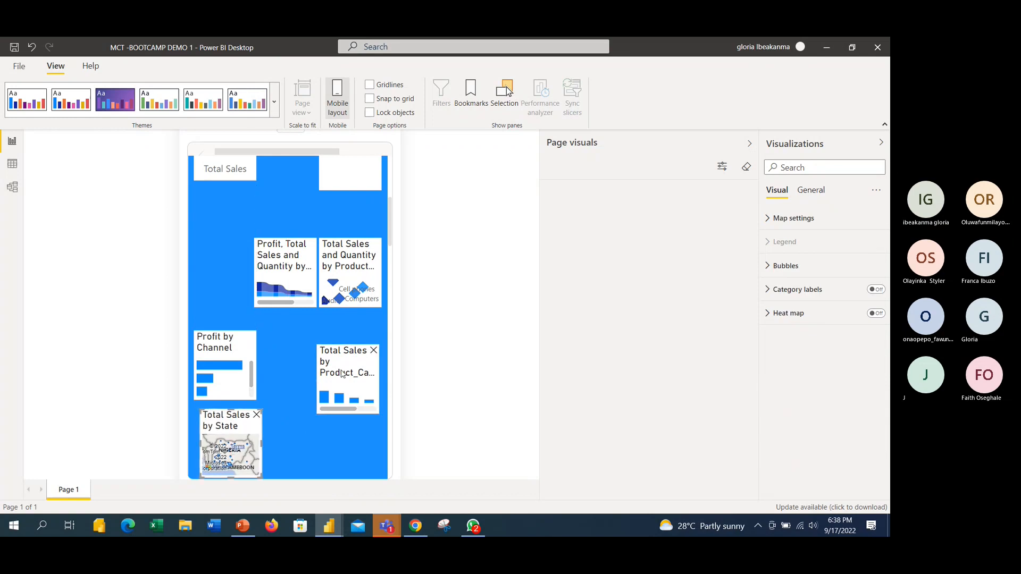
{"action": "left_click_drag", "start_coordinate": [342, 374], "coordinate": [345, 352]}
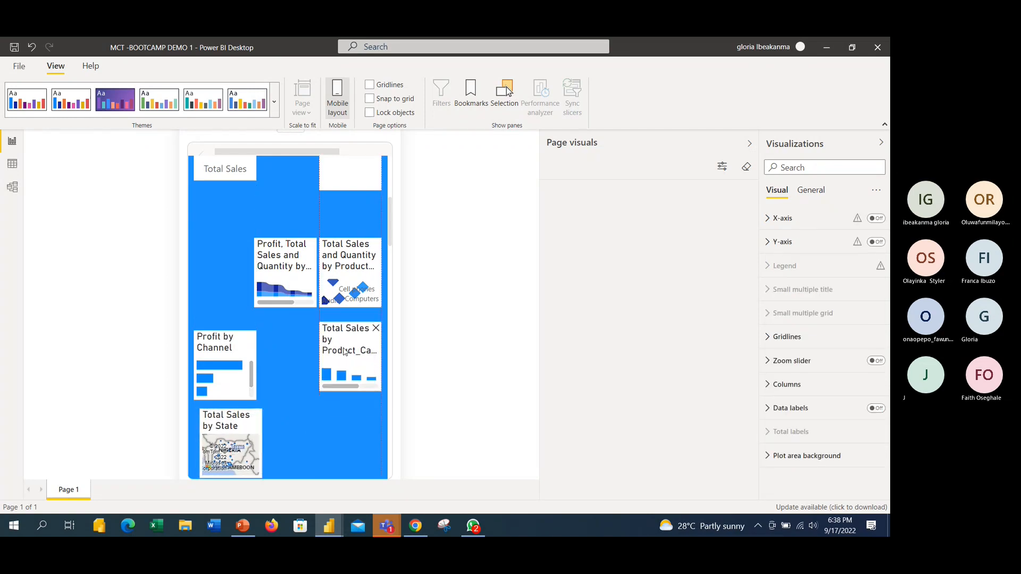
{"action": "left_click_drag", "start_coordinate": [279, 292], "coordinate": [227, 292]}
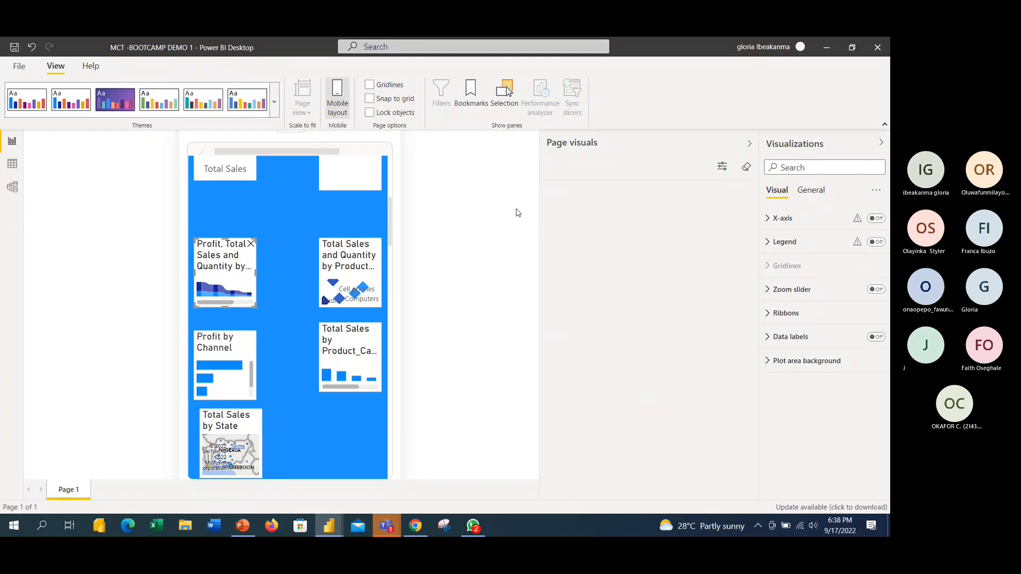
{"action": "left_click", "coordinate": [89, 69]}
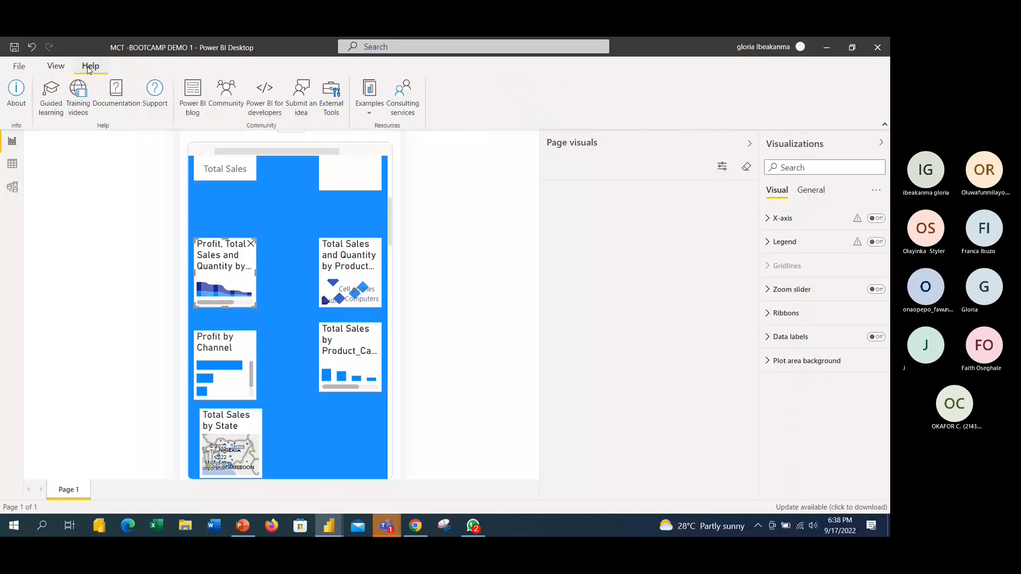
{"action": "left_click", "coordinate": [21, 67]}
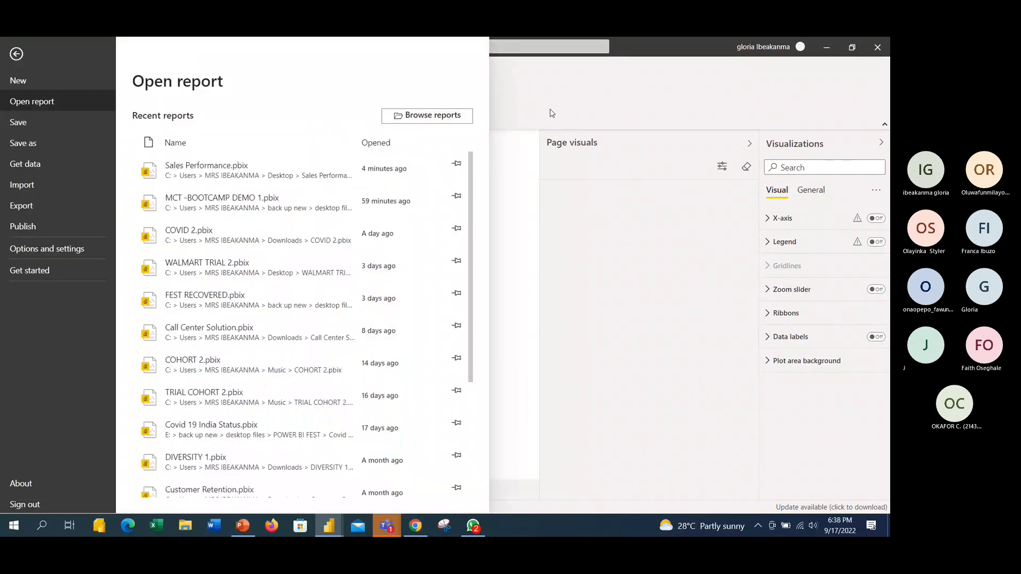
{"action": "left_click", "coordinate": [552, 114]}
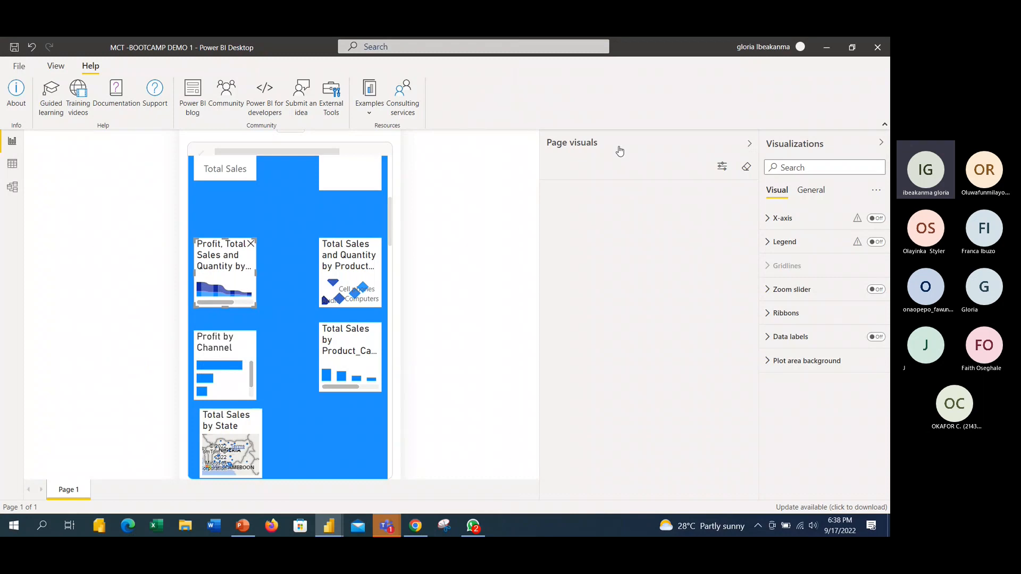
Collapse the Page visuals pane and switch to the Sales Performance report window
{"action": "left_click", "coordinate": [749, 143]}
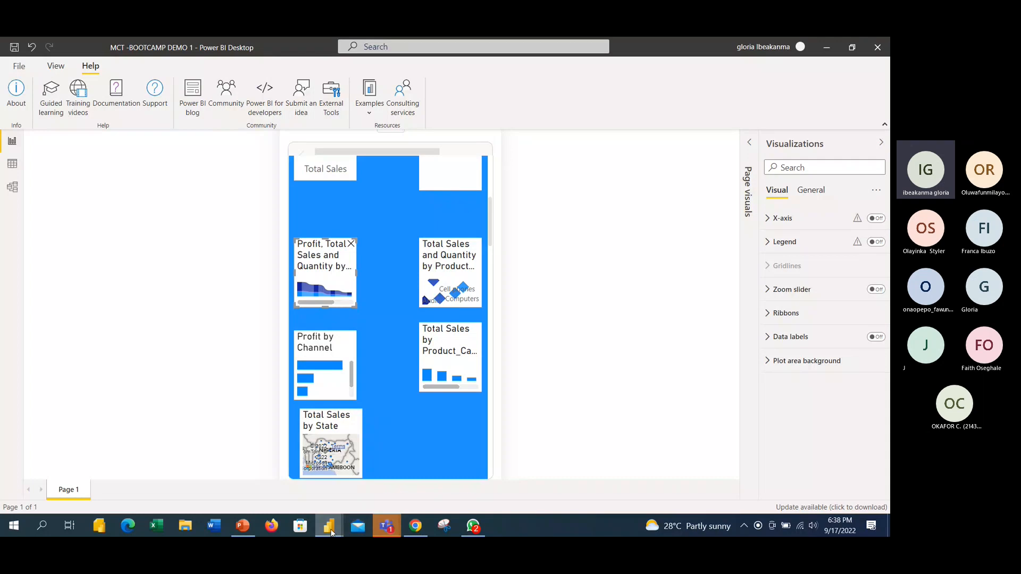
{"action": "mouse_move", "coordinate": [329, 526]}
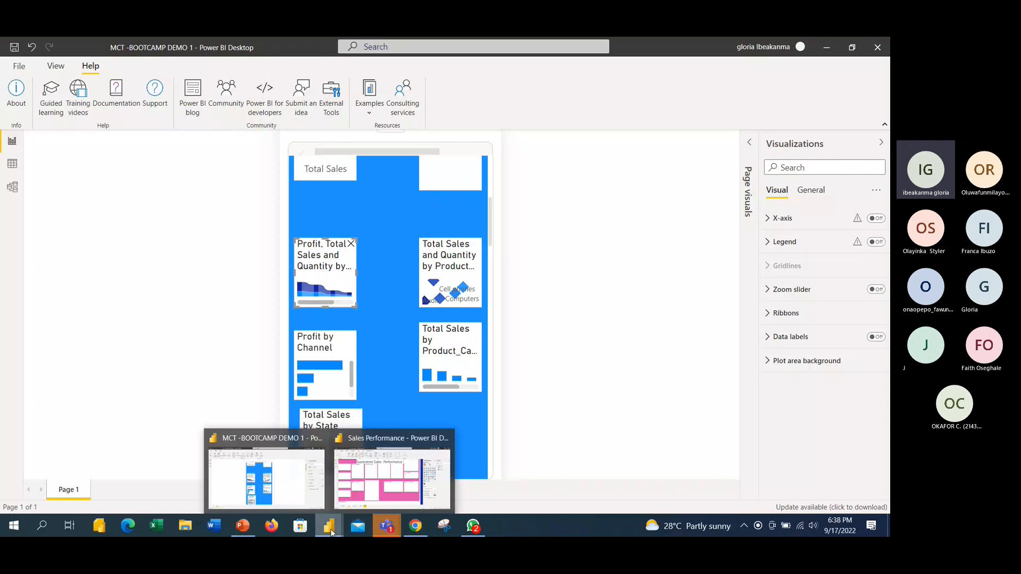
{"action": "left_click", "coordinate": [386, 485]}
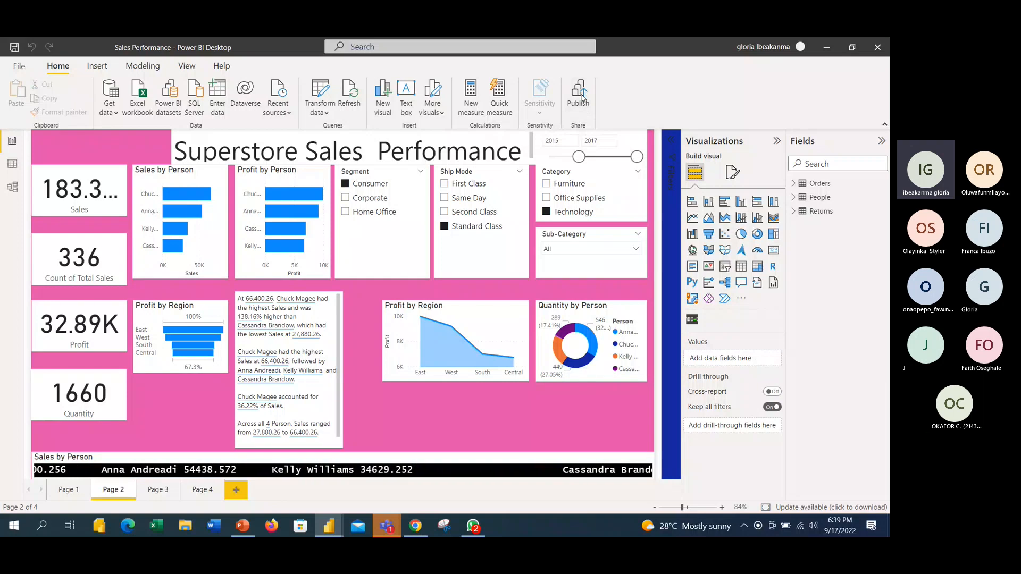
Start publishing the Sales Performance report and browse the available destination workspaces
{"action": "left_click", "coordinate": [581, 95]}
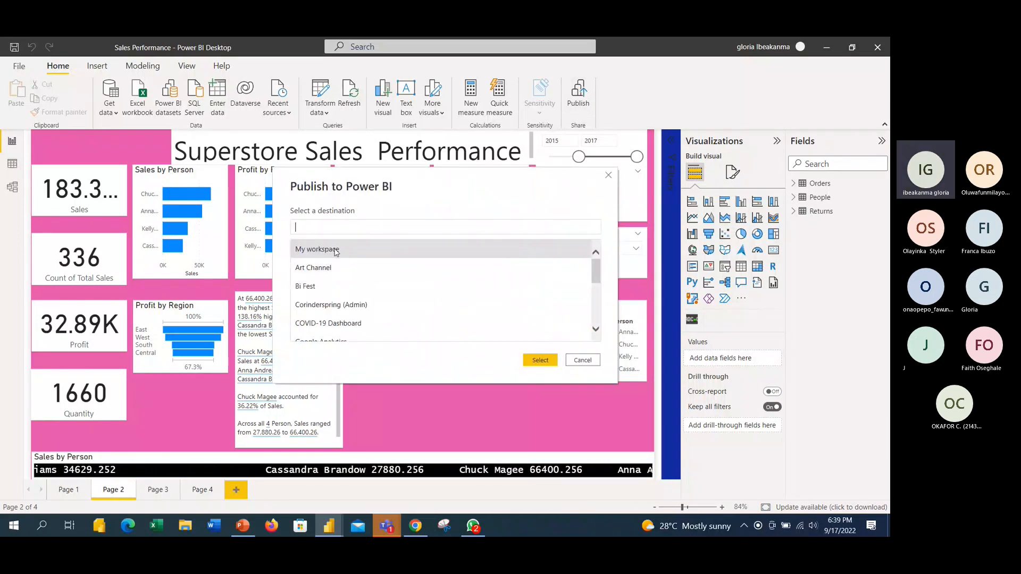
{"action": "left_click", "coordinate": [596, 330]}
{"action": "left_click", "coordinate": [596, 330]}
{"action": "left_click", "coordinate": [596, 330]}
{"action": "left_click_drag", "start_coordinate": [594, 285], "coordinate": [594, 308]}
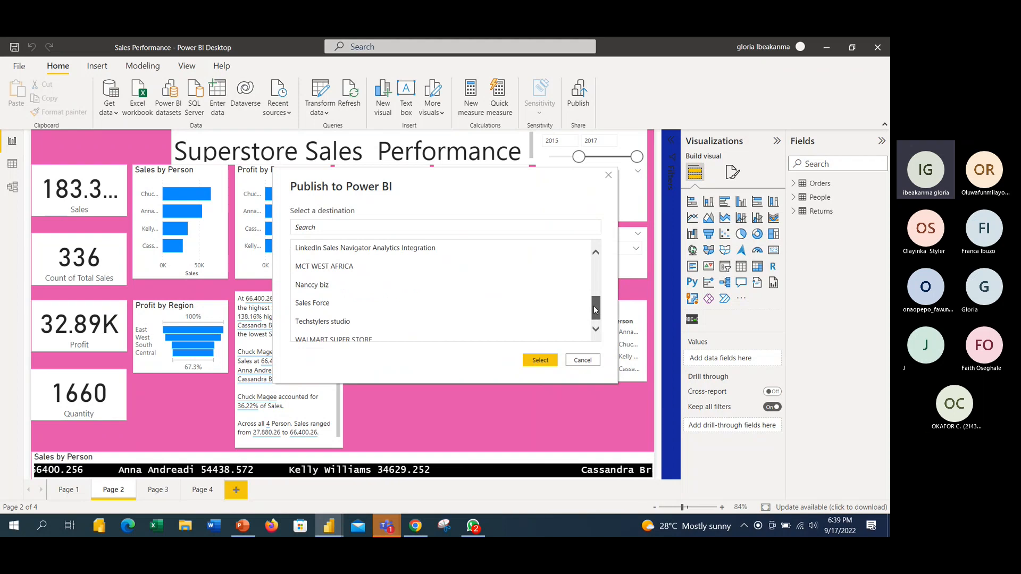
{"action": "left_click_drag", "start_coordinate": [594, 310], "coordinate": [592, 273]}
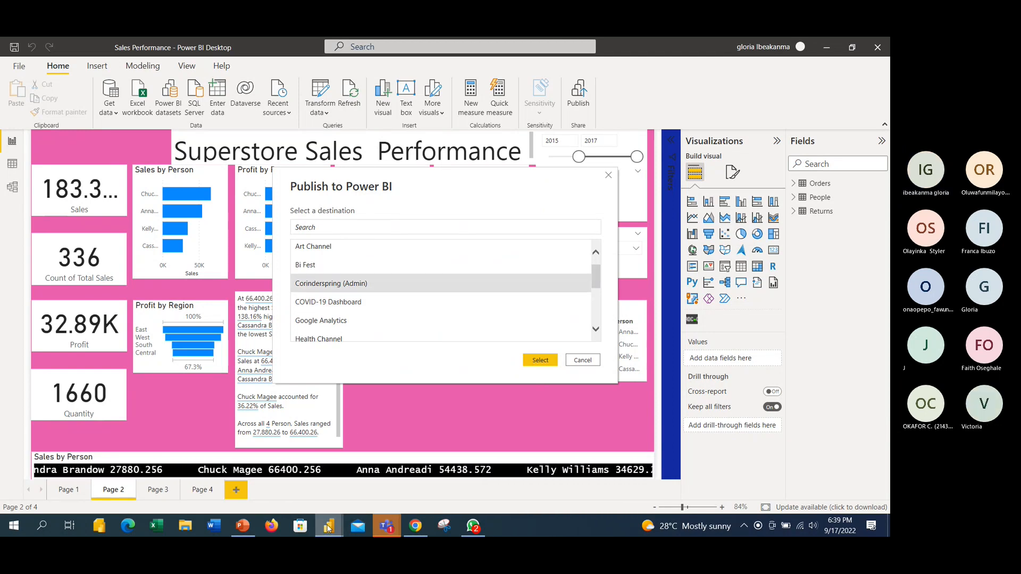
Switch to Chrome and go back from the Metrics page to the Power BI service home page
{"action": "left_click", "coordinate": [415, 525]}
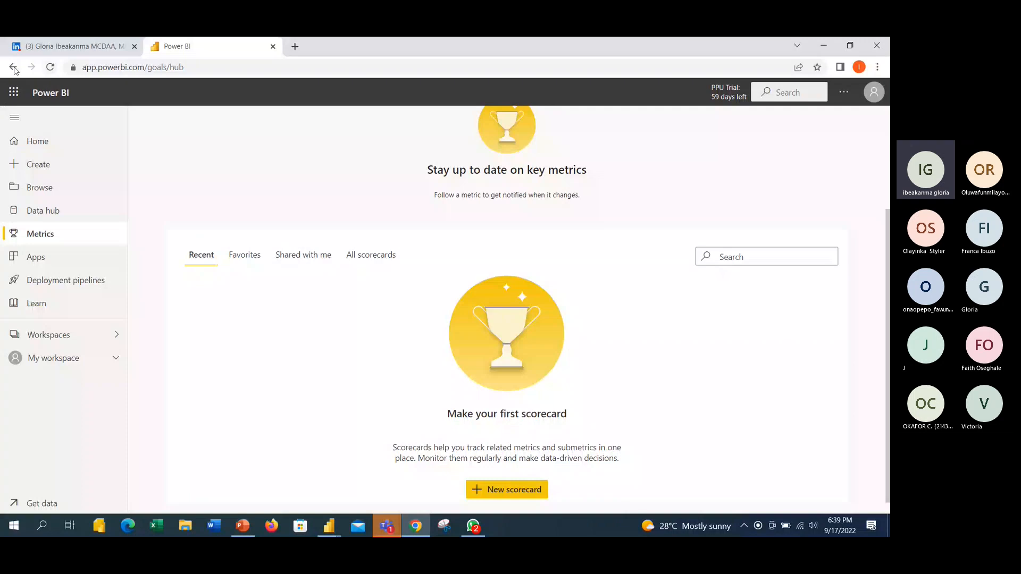
{"action": "left_click", "coordinate": [13, 67]}
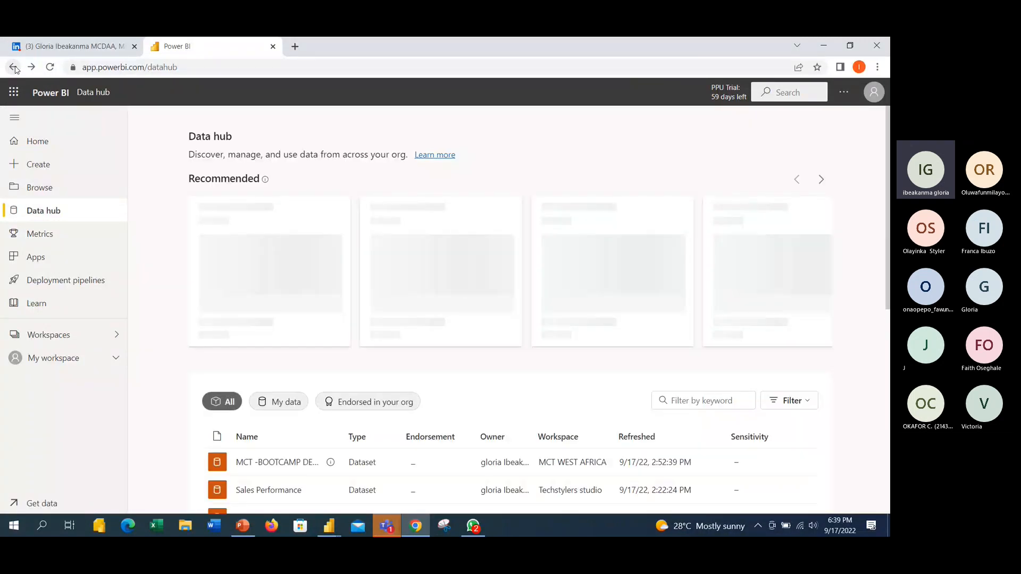
{"action": "left_click", "coordinate": [15, 68]}
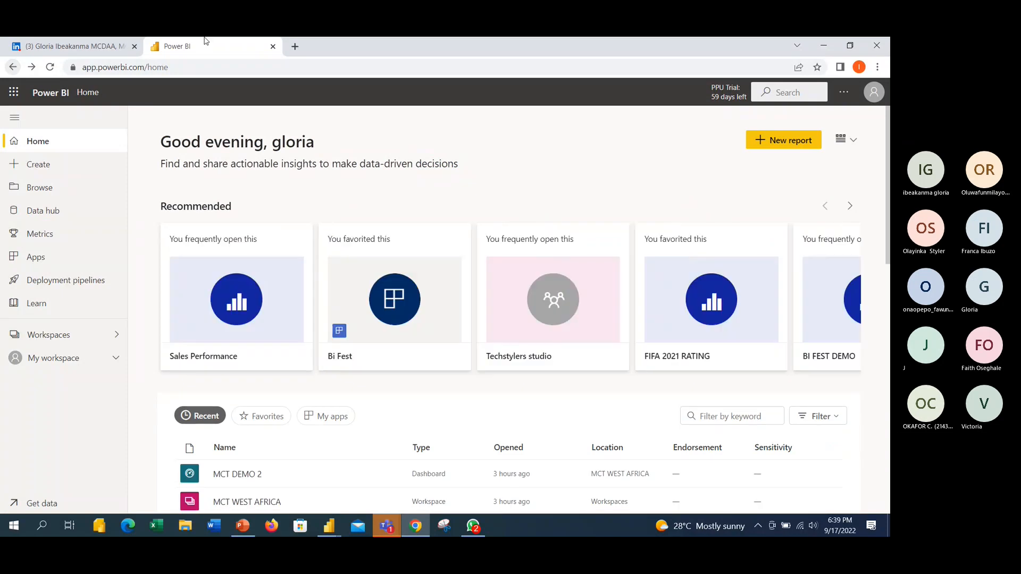
Open the Power BI service at app.powerbi.com in a new browser tab
{"action": "left_click", "coordinate": [295, 47]}
{"action": "type", "text": "a[["}
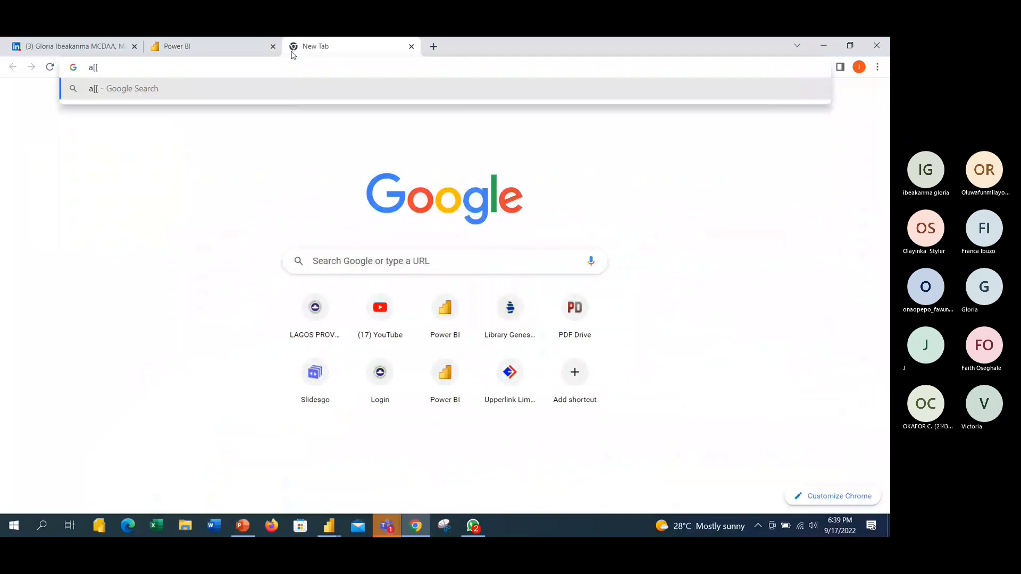
{"action": "key", "text": "BackSpace"}
{"action": "key", "text": "BackSpace"}
{"action": "key", "text": "BackSpace"}
{"action": "type", "text": "ap"}
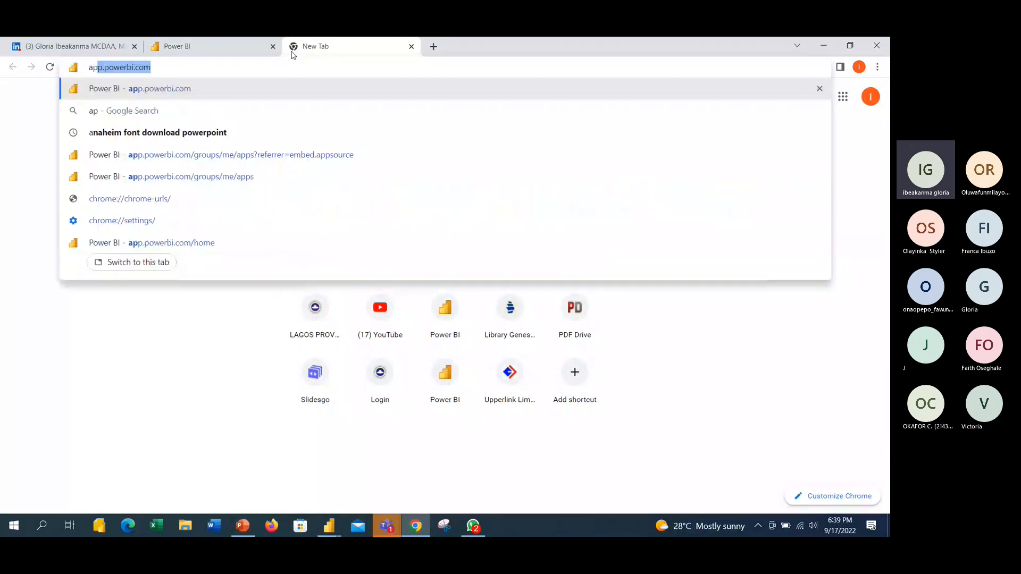
{"action": "key", "text": "Return"}
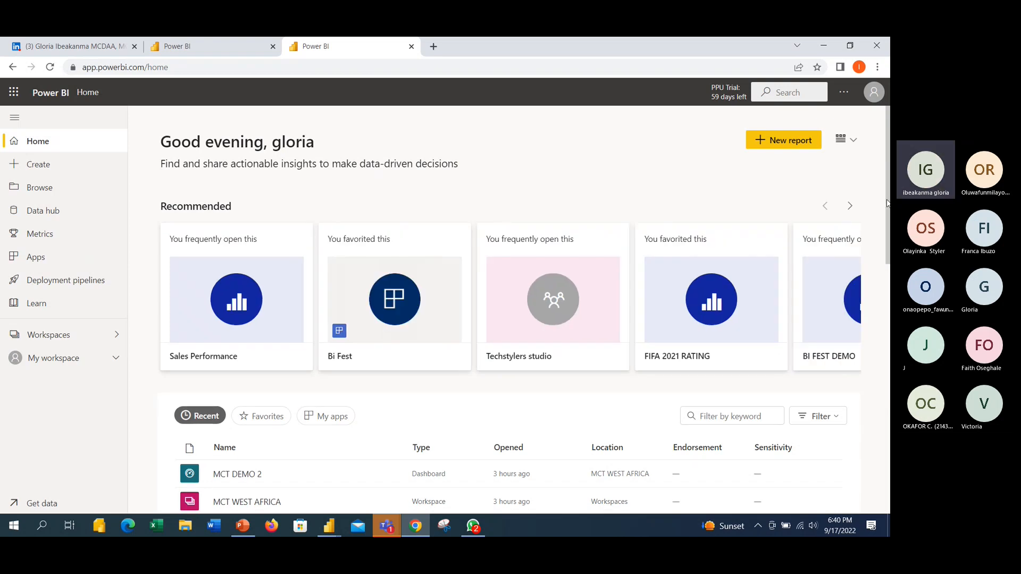
Create a workspace named Techstylers 2 with the description "for Cohort 3 collaboration." and expand its contents in the navigation
{"action": "left_click_drag", "start_coordinate": [887, 201], "coordinate": [886, 210]}
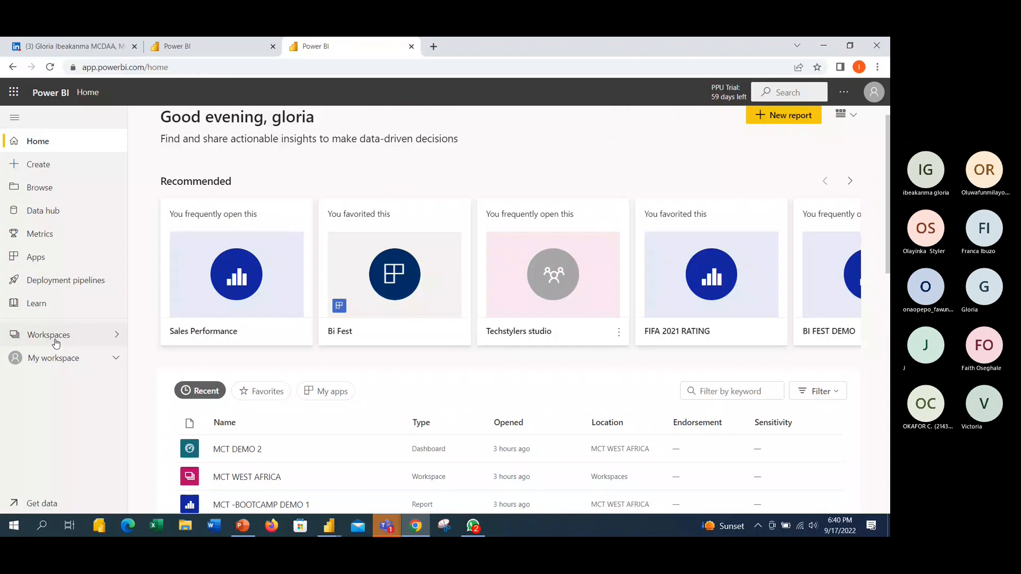
{"action": "left_click", "coordinate": [117, 337]}
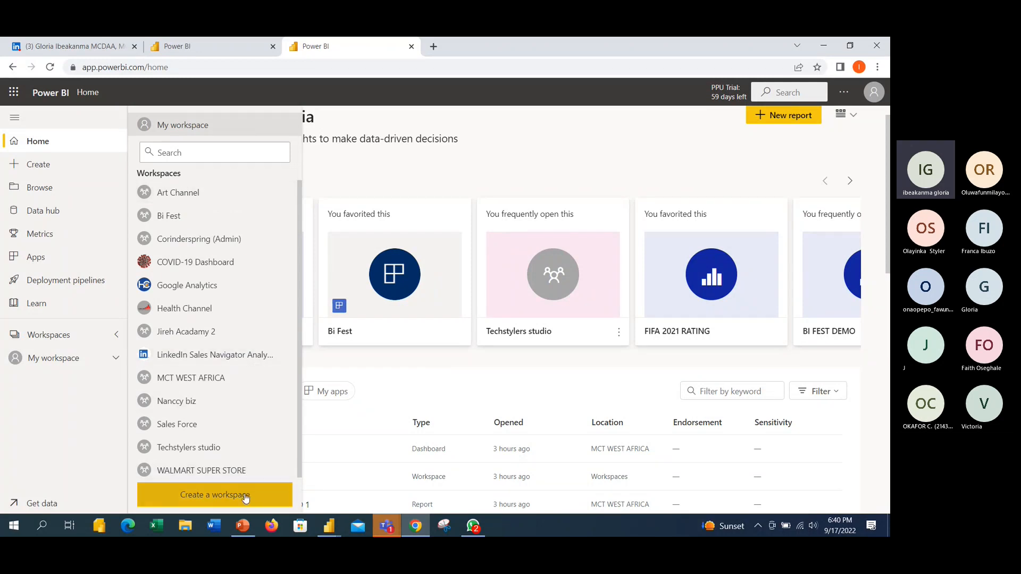
{"action": "left_click", "coordinate": [208, 493]}
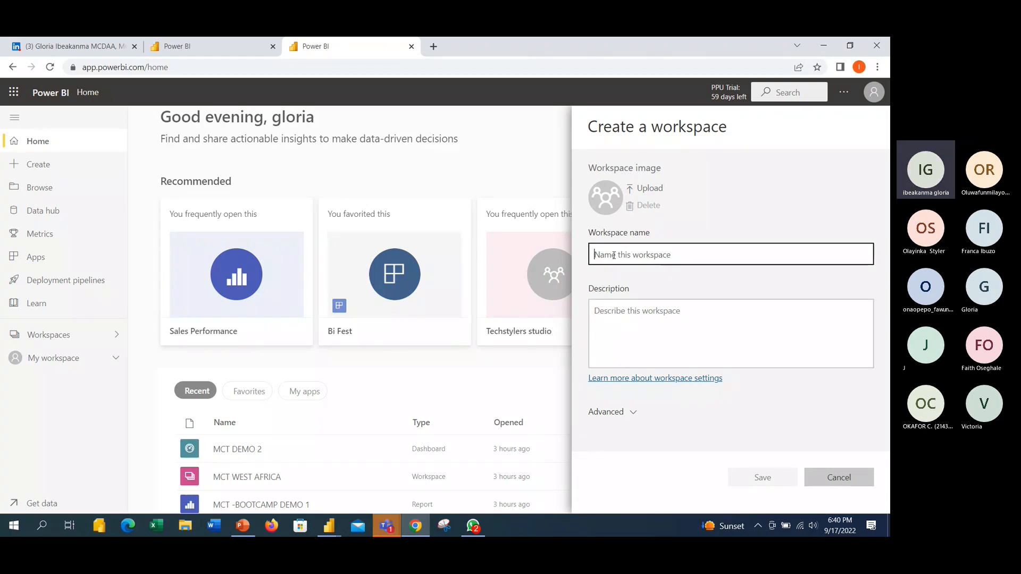
{"action": "type", "text": "Tech"}
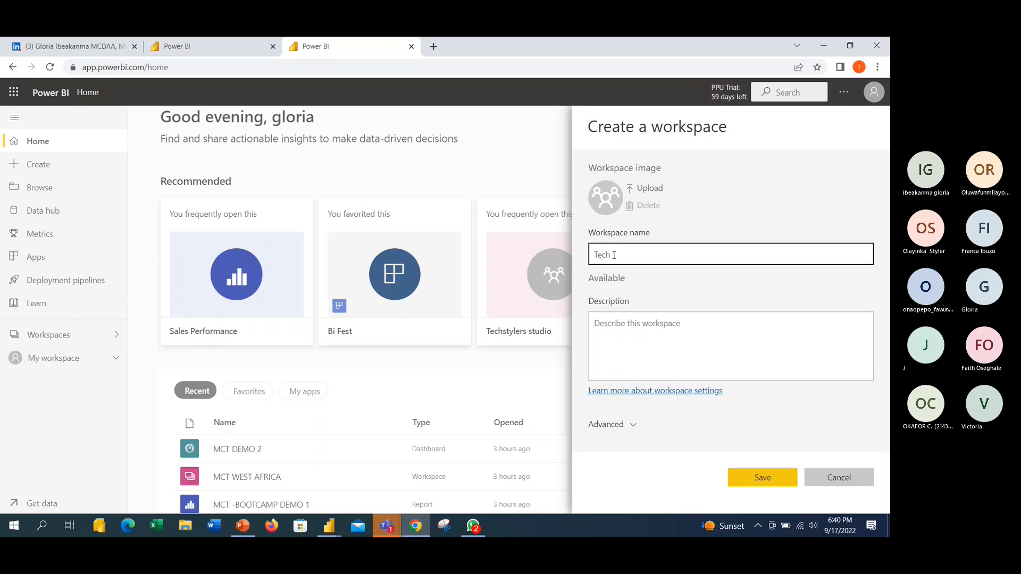
{"action": "type", "text": " stylers 2"}
{"action": "left_click", "coordinate": [613, 257]}
{"action": "key", "text": "BackSpace"}
{"action": "left_click", "coordinate": [650, 340]}
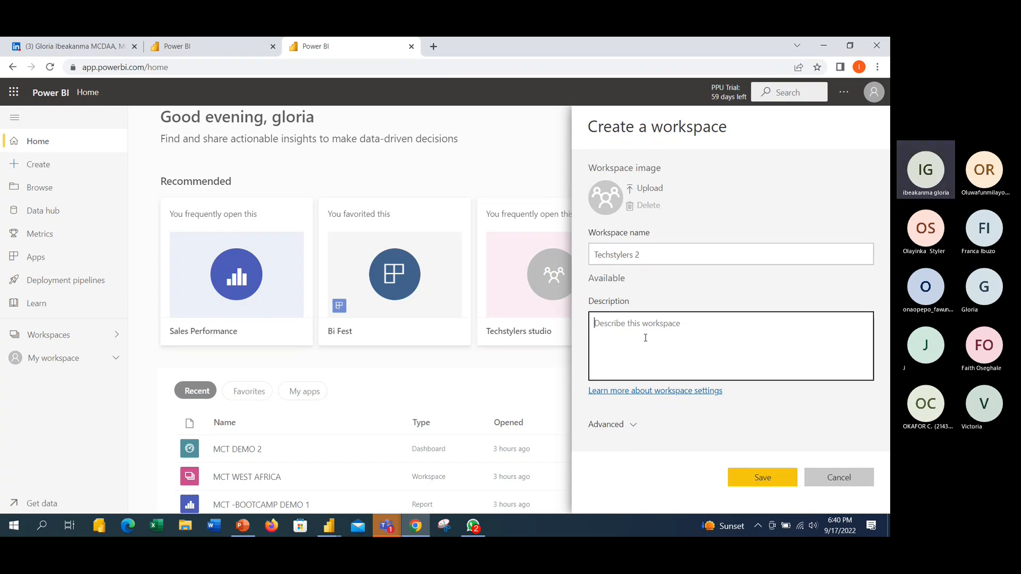
{"action": "type", "text": "for Cohort 3 collaboration."}
{"action": "left_click", "coordinate": [775, 480]}
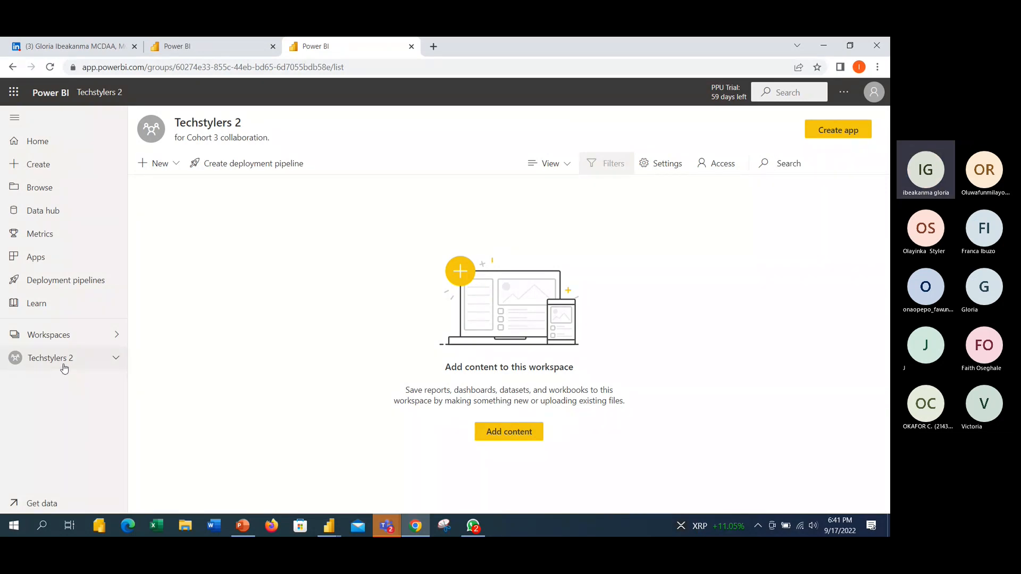
{"action": "left_click", "coordinate": [116, 359]}
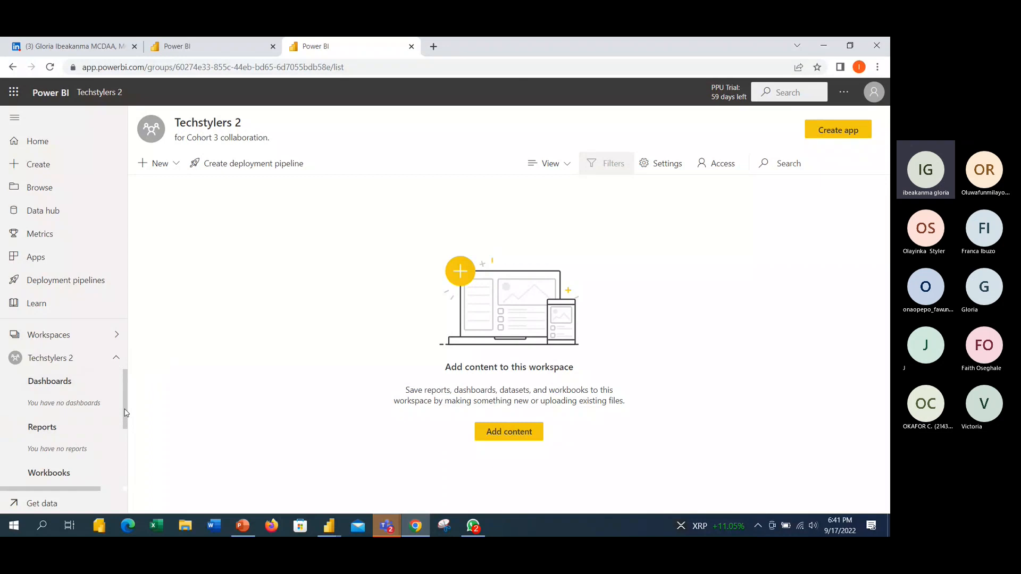
{"action": "left_click_drag", "start_coordinate": [124, 413], "coordinate": [135, 389]}
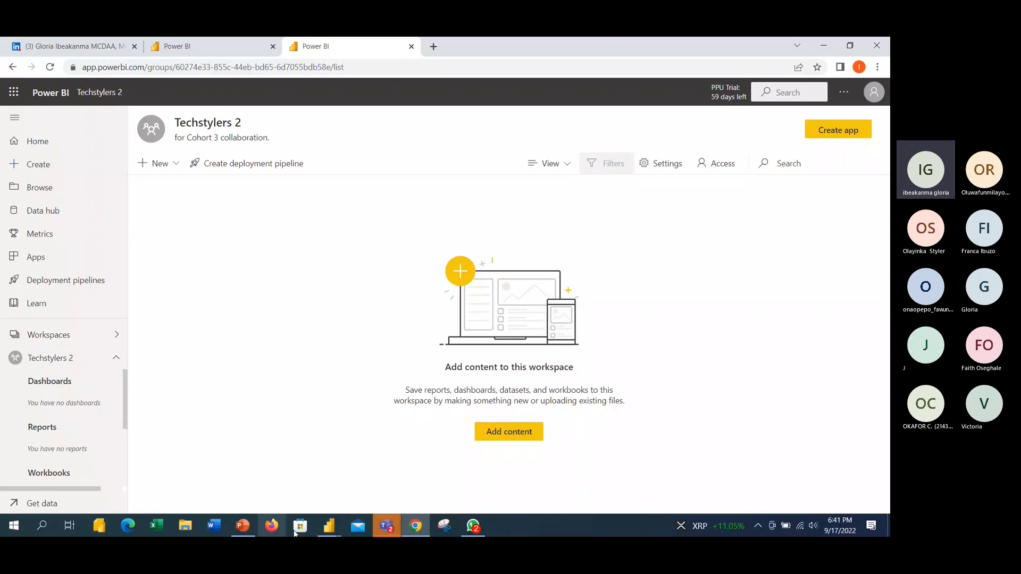
Switch to the Sales Performance report in Power BI Desktop, look for Techstylers 2 among the publish destinations and close the dialog
{"action": "mouse_move", "coordinate": [328, 526]}
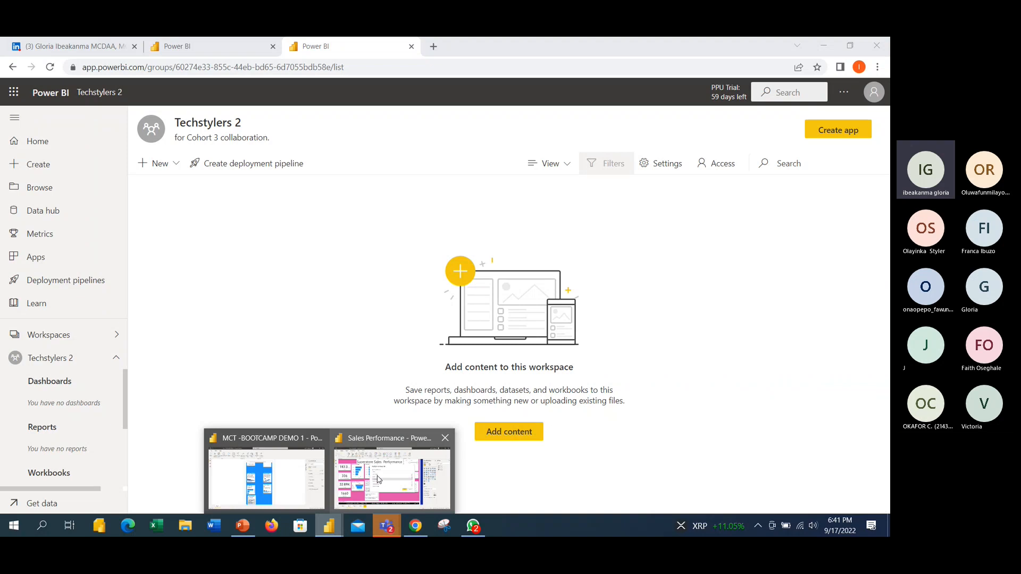
{"action": "left_click", "coordinate": [378, 480]}
{"action": "left_click", "coordinate": [365, 228]}
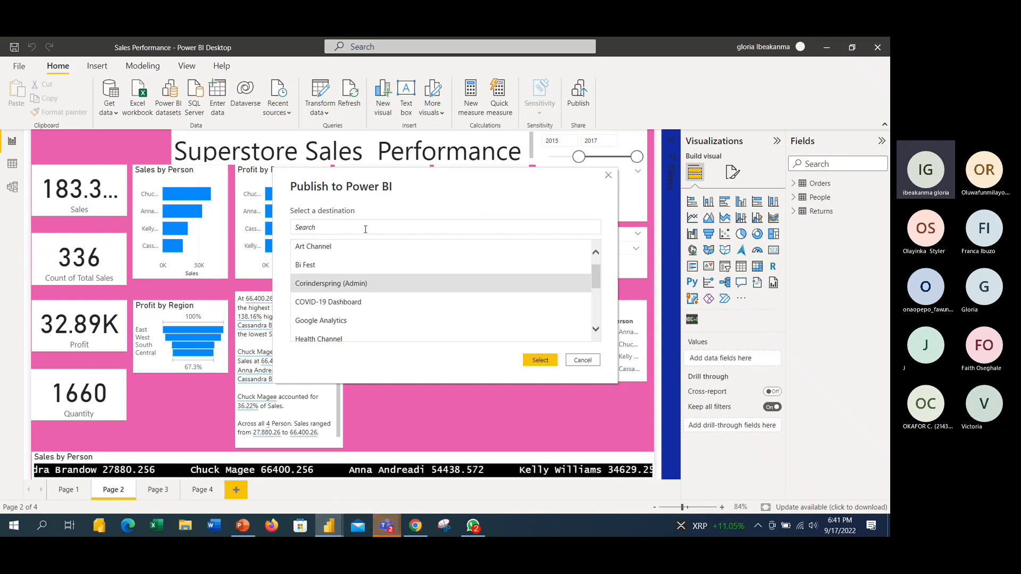
{"action": "left_click", "coordinate": [596, 330]}
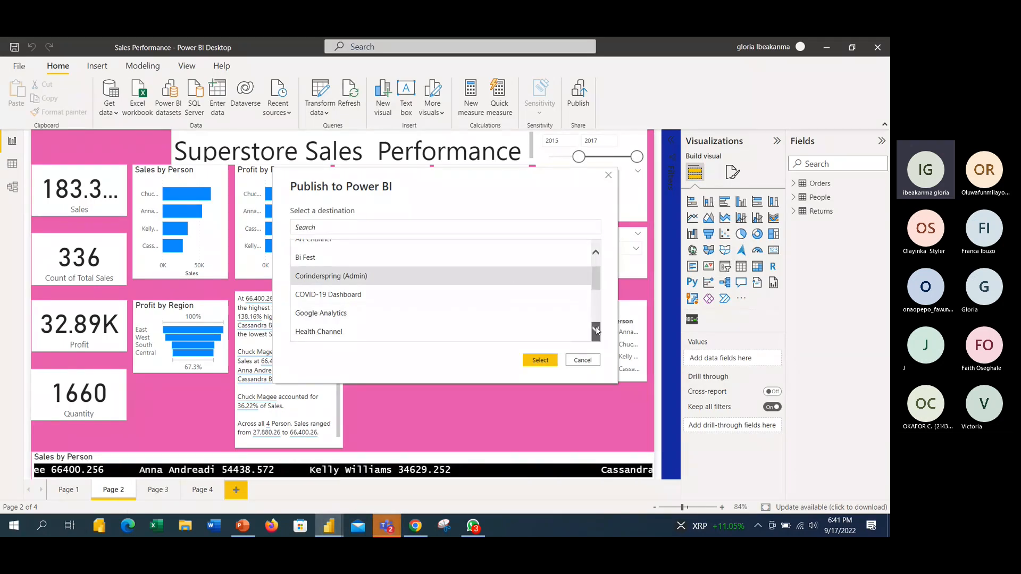
{"action": "left_click", "coordinate": [596, 330]}
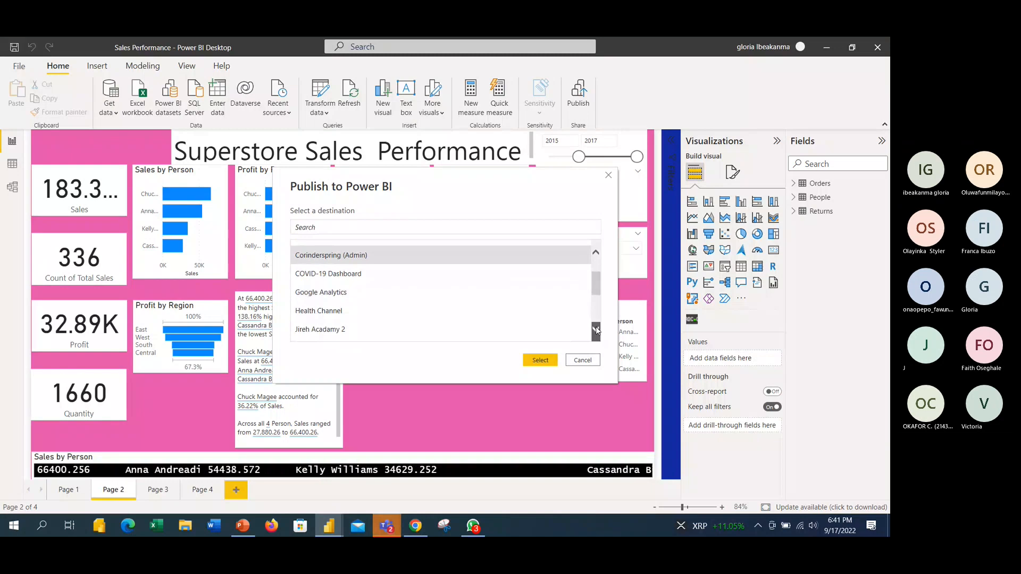
{"action": "scroll", "coordinate": [595, 327], "scroll_direction": "down", "scroll_amount": 3}
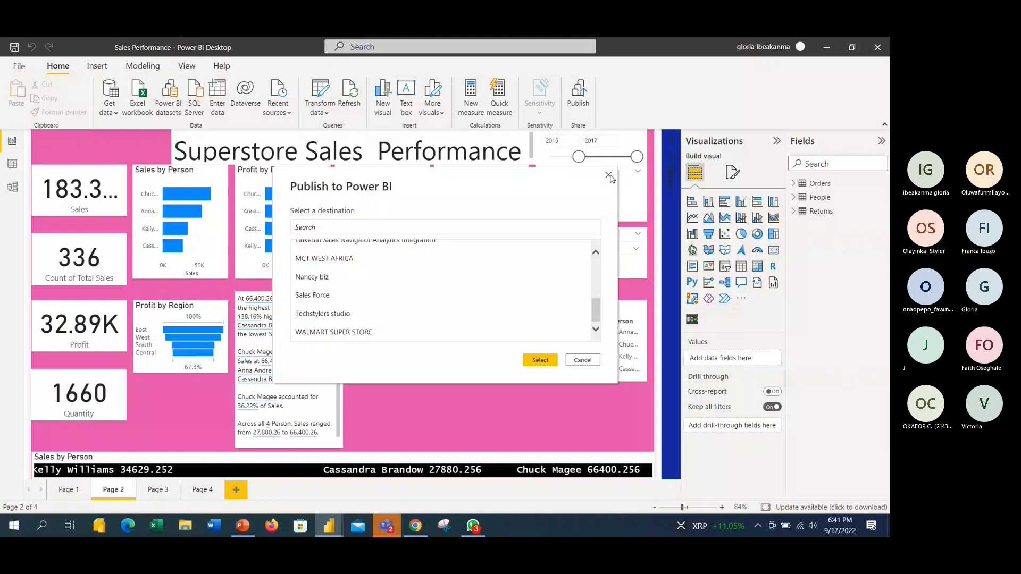
{"action": "left_click", "coordinate": [608, 175]}
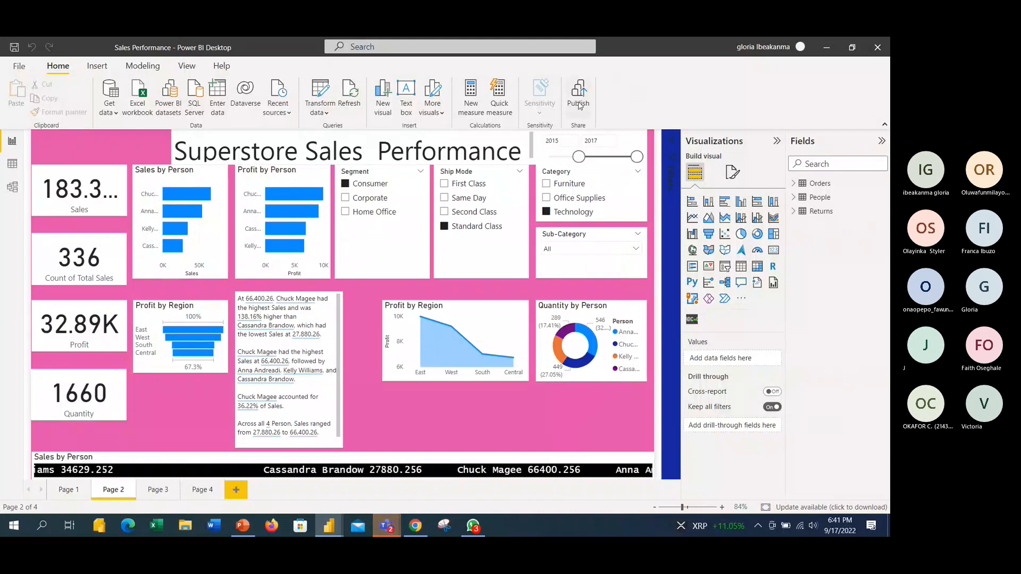
Publish the Sales Performance report to the Techstylers 2 workspace and dismiss the publishing dialog
{"action": "left_click", "coordinate": [579, 104]}
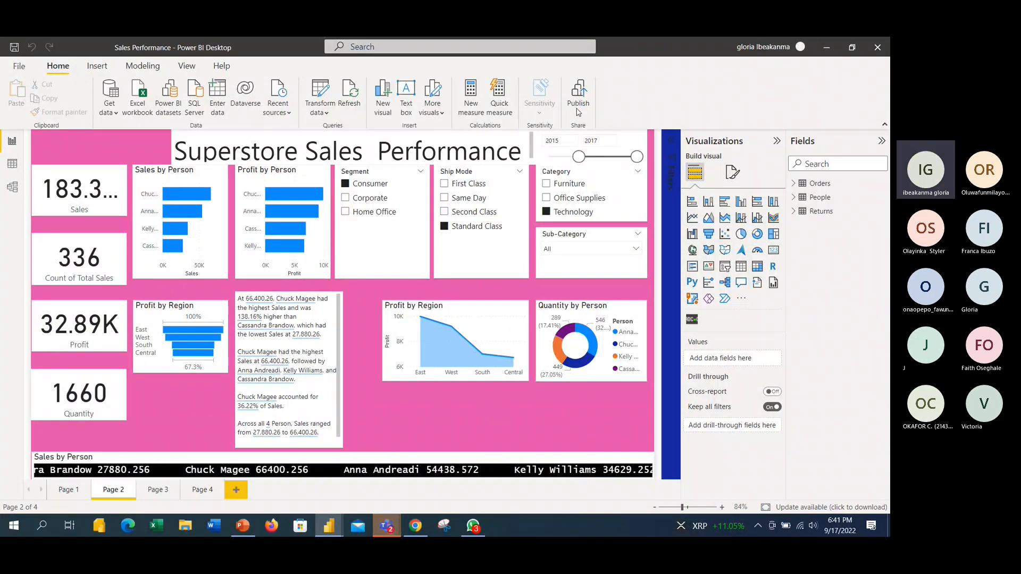
{"action": "left_click", "coordinate": [596, 330]}
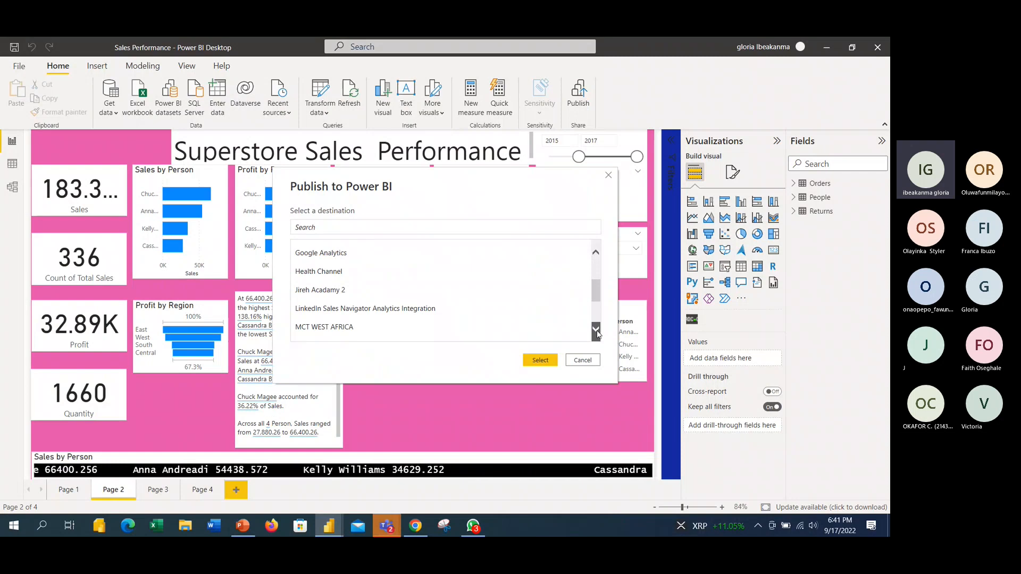
{"action": "left_click", "coordinate": [596, 331]}
{"action": "left_click", "coordinate": [596, 331]}
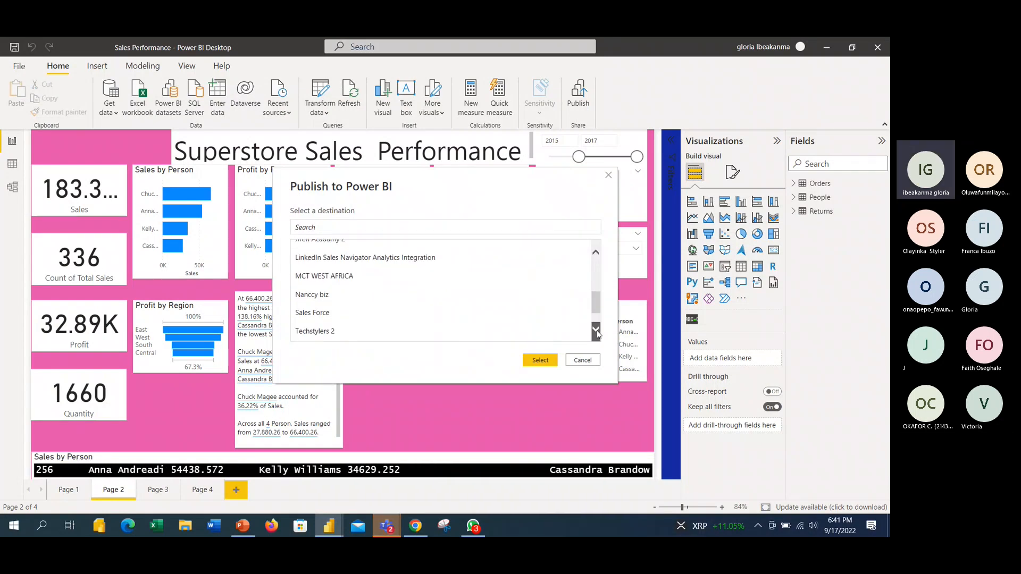
{"action": "left_click", "coordinate": [596, 331]}
{"action": "left_click", "coordinate": [321, 301]}
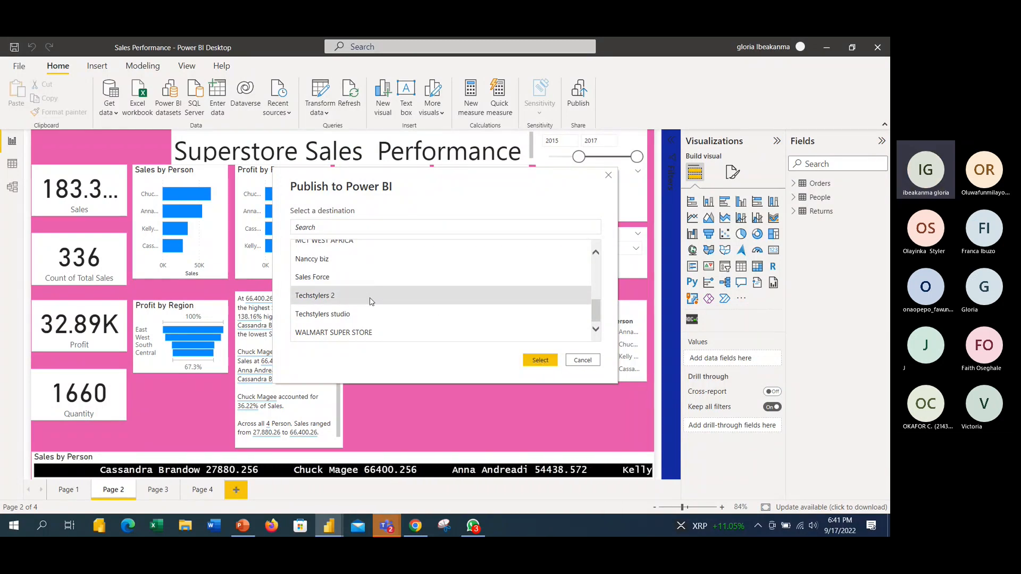
{"action": "left_click", "coordinate": [538, 360]}
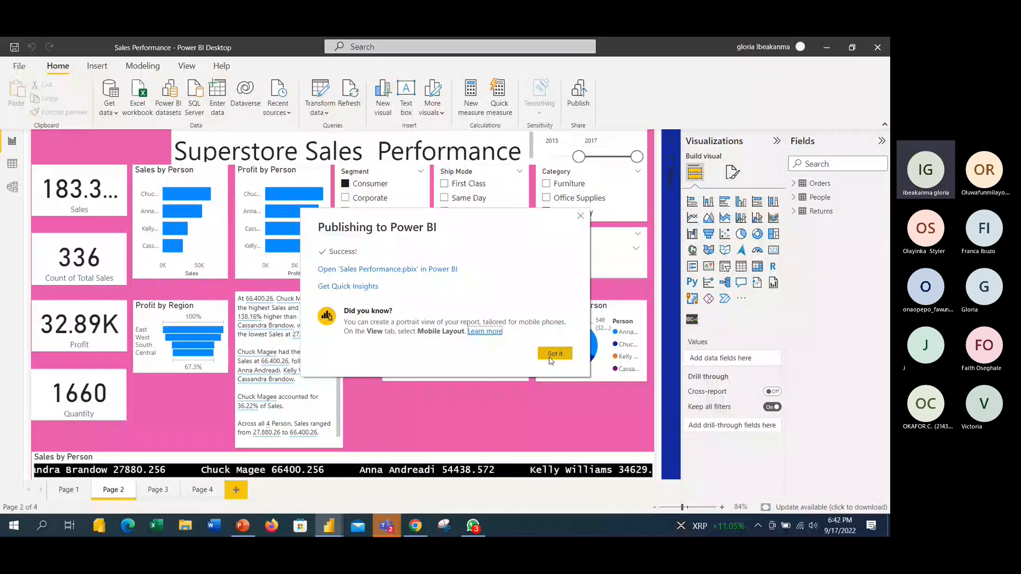
{"action": "left_click", "coordinate": [552, 355]}
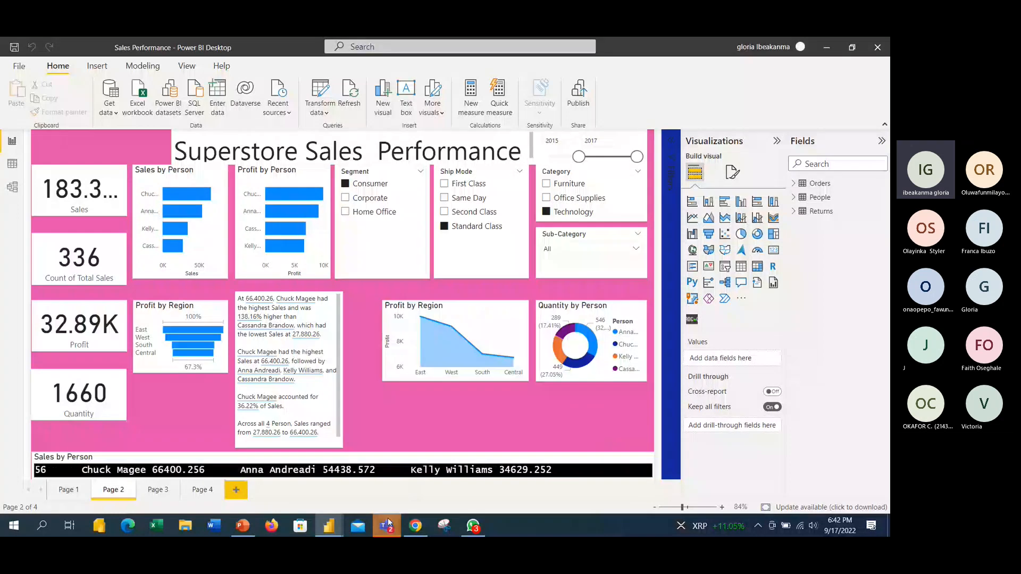
Switch to Chrome, open the published Sales Performance report in Techstylers 2 and look through Pages 3, 2 and 1
{"action": "left_click", "coordinate": [416, 526]}
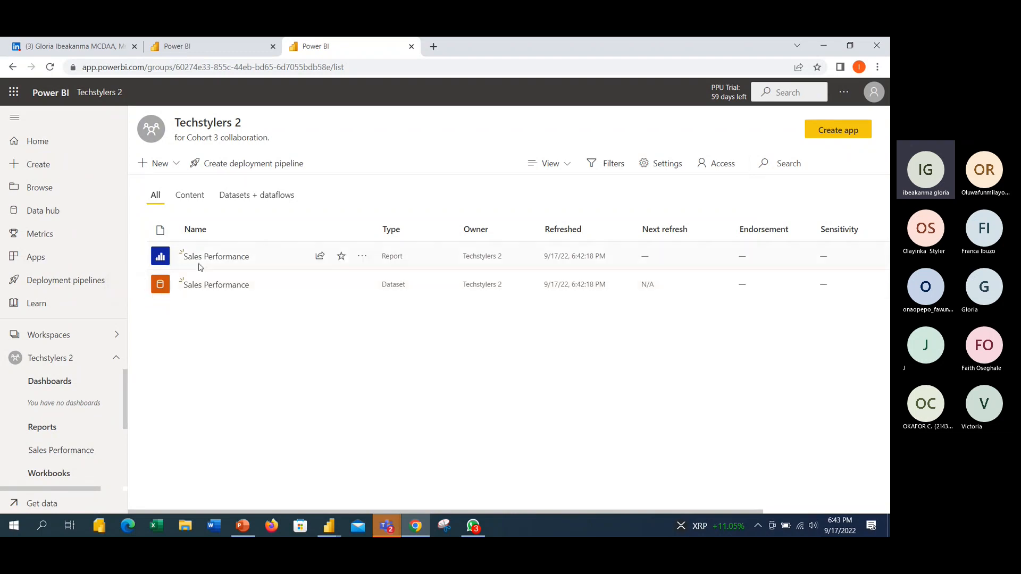
{"action": "left_click", "coordinate": [220, 258]}
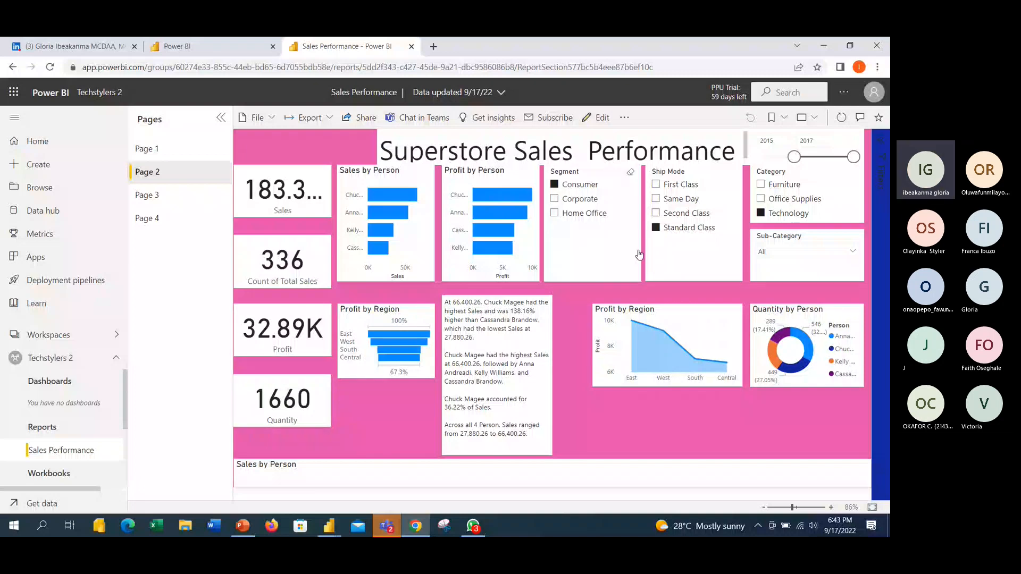
{"action": "left_click", "coordinate": [183, 196]}
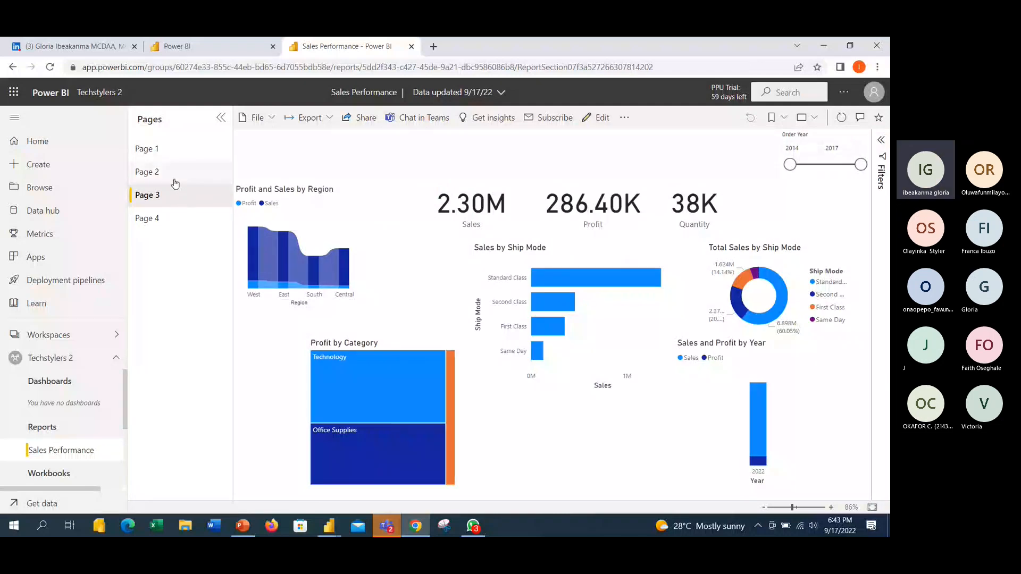
{"action": "left_click", "coordinate": [158, 174]}
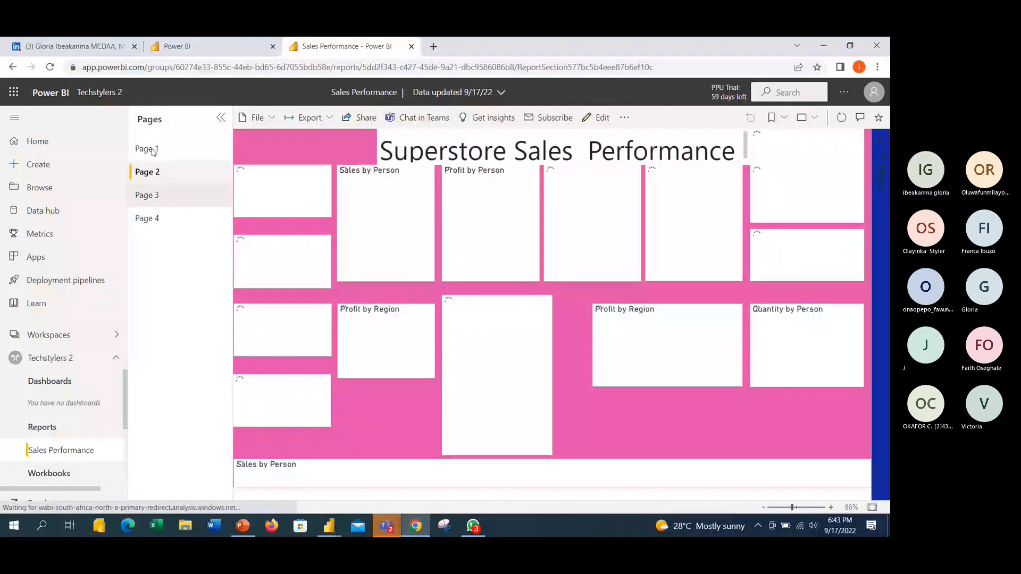
{"action": "left_click", "coordinate": [153, 152]}
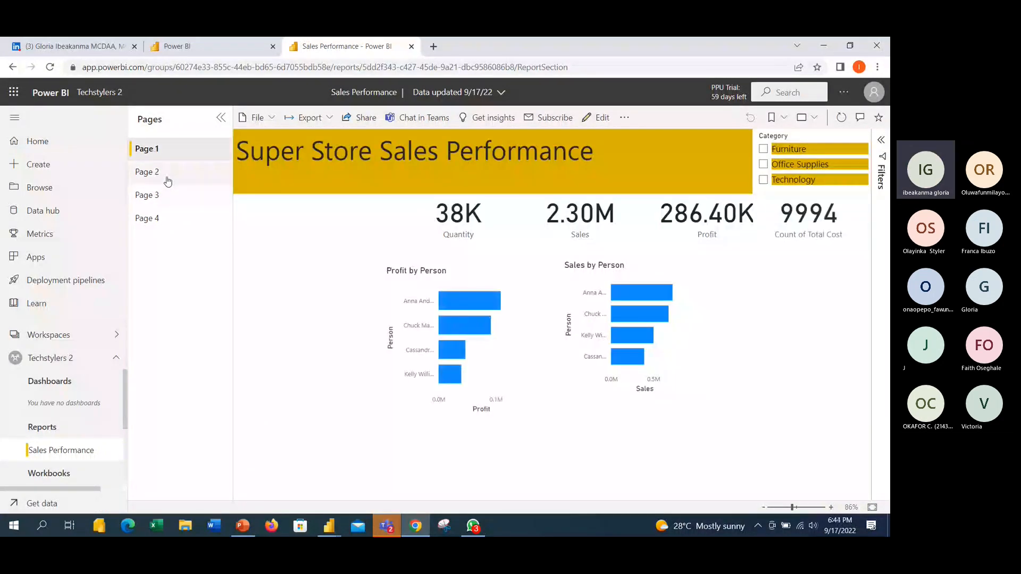
Pin the Sales card from Page 2 to a new dashboard named Cohort 3 and open that dashboard
{"action": "left_click", "coordinate": [168, 181]}
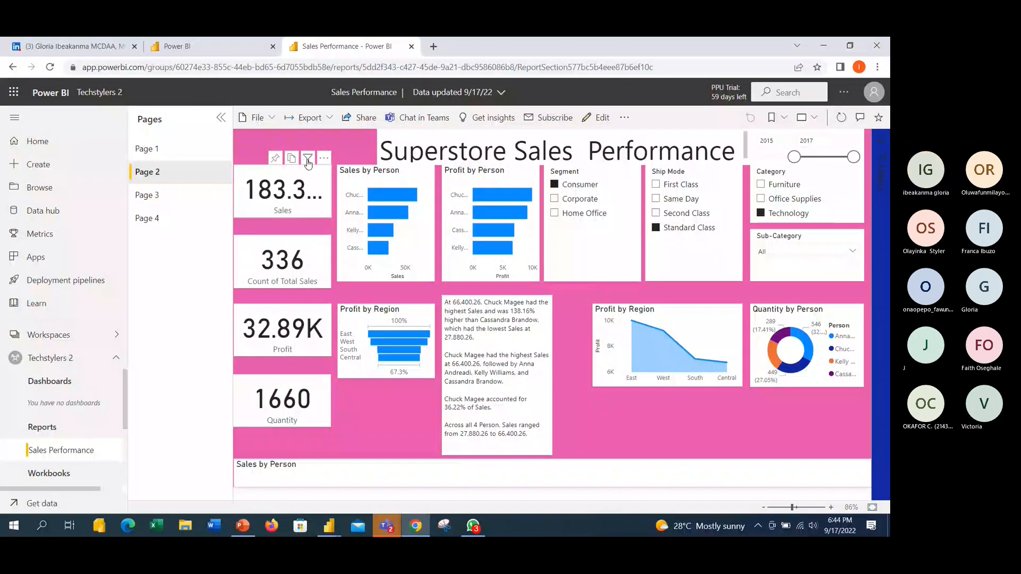
{"action": "left_click", "coordinate": [274, 159]}
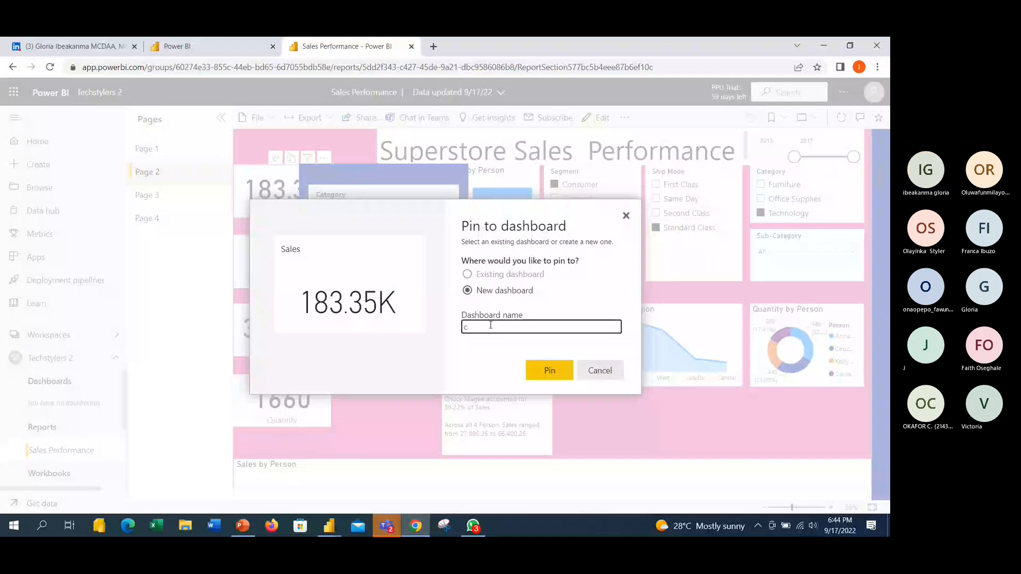
{"action": "type", "text": "Co"}
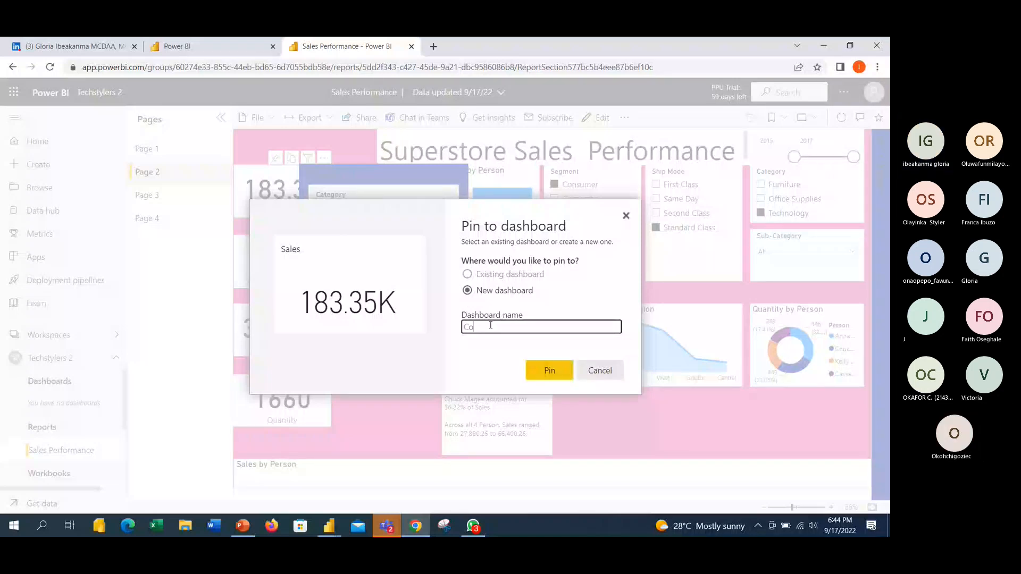
{"action": "type", "text": "hort"}
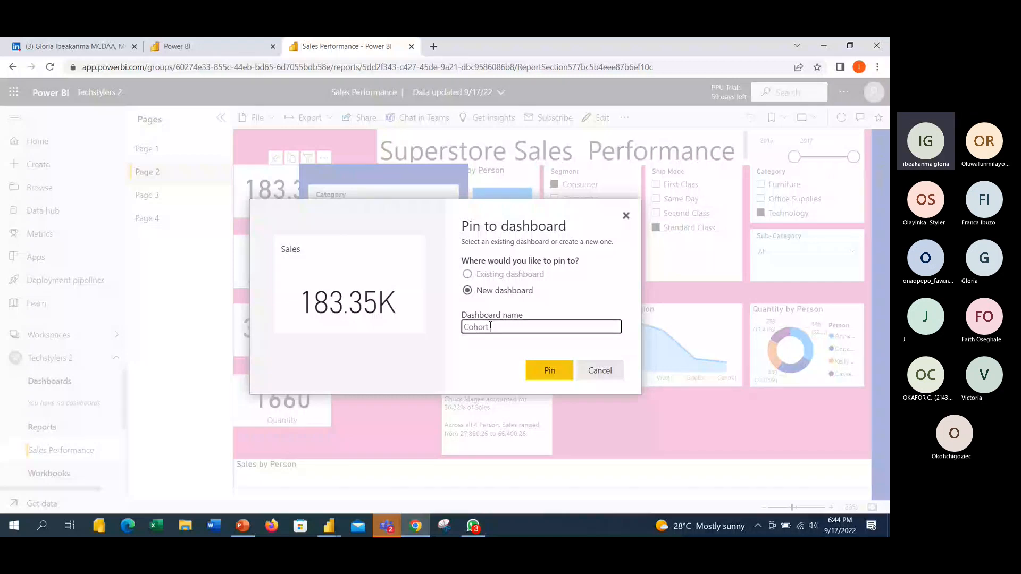
{"action": "type", "text": " 3"}
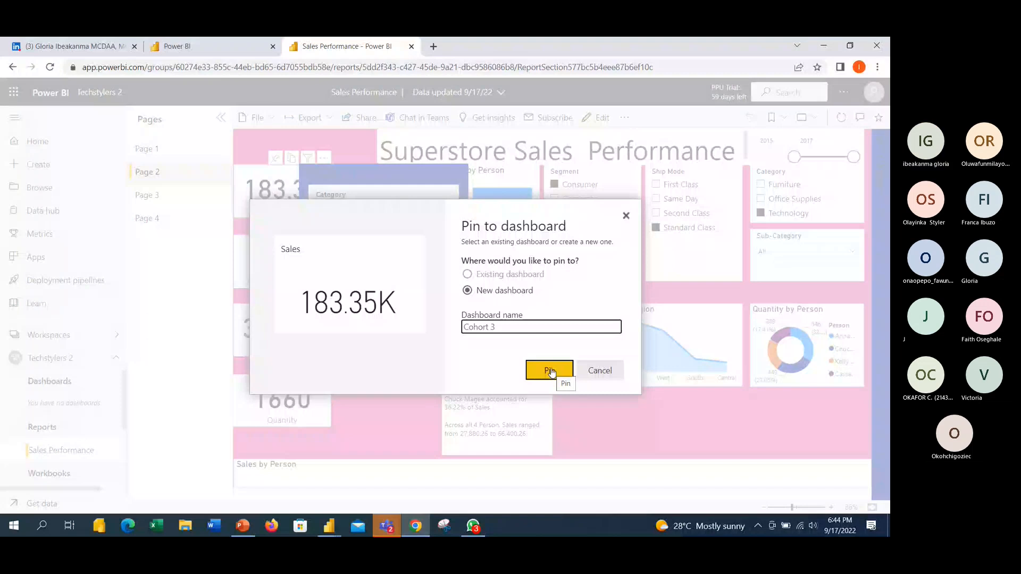
{"action": "left_click", "coordinate": [550, 371]}
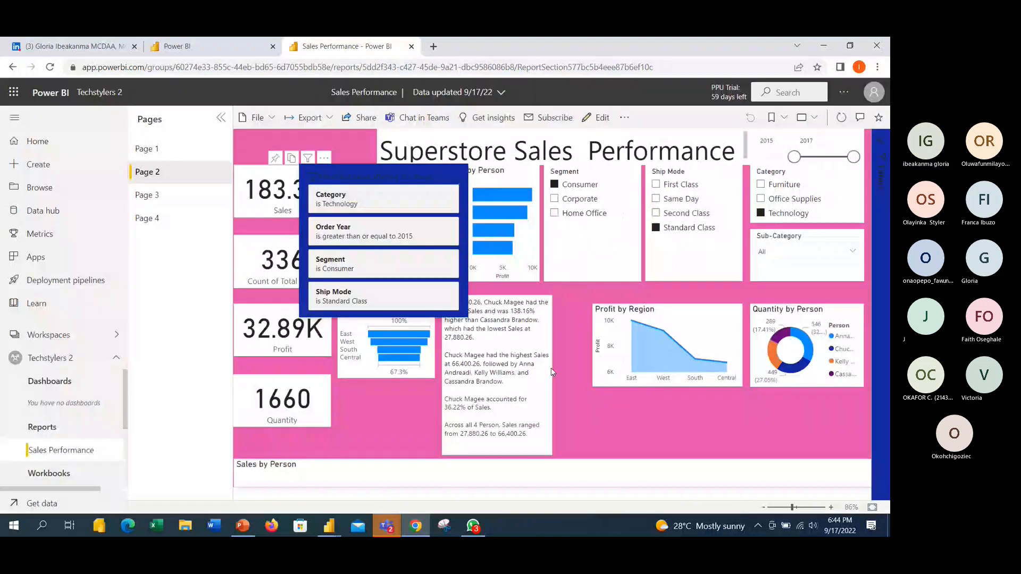
{"action": "left_click", "coordinate": [816, 189]}
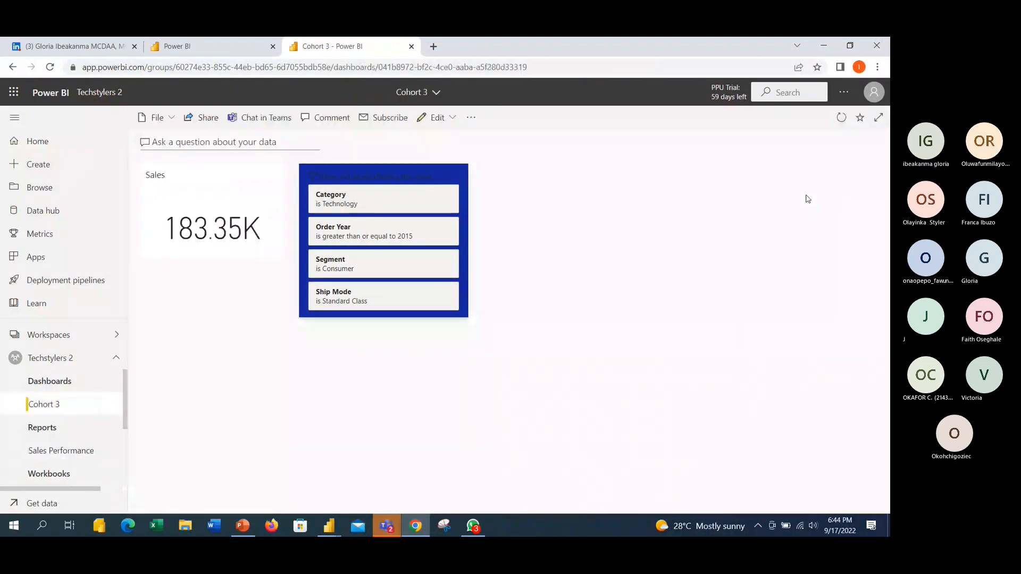
{"action": "right_click", "coordinate": [530, 264]}
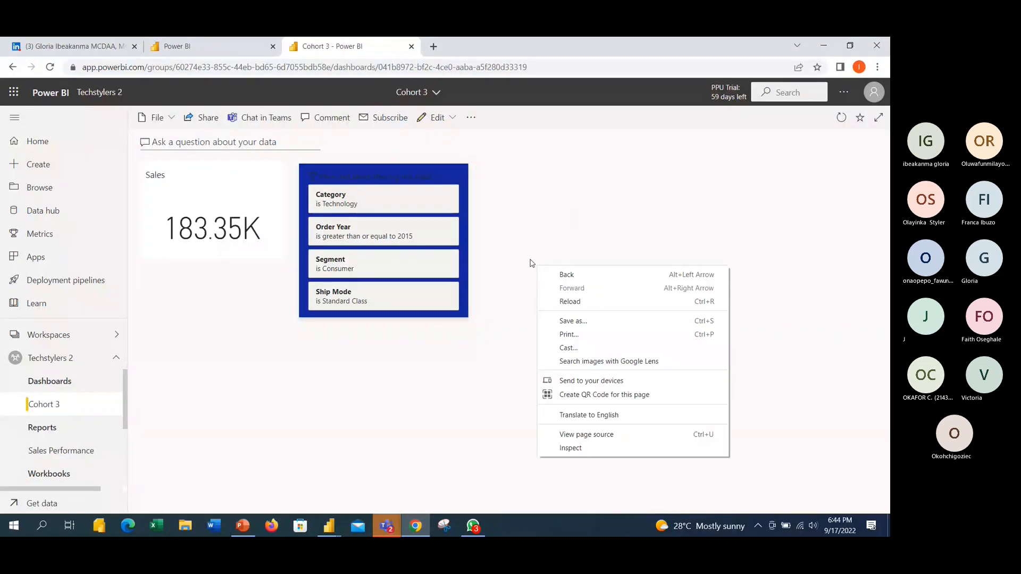
{"action": "left_click", "coordinate": [530, 263]}
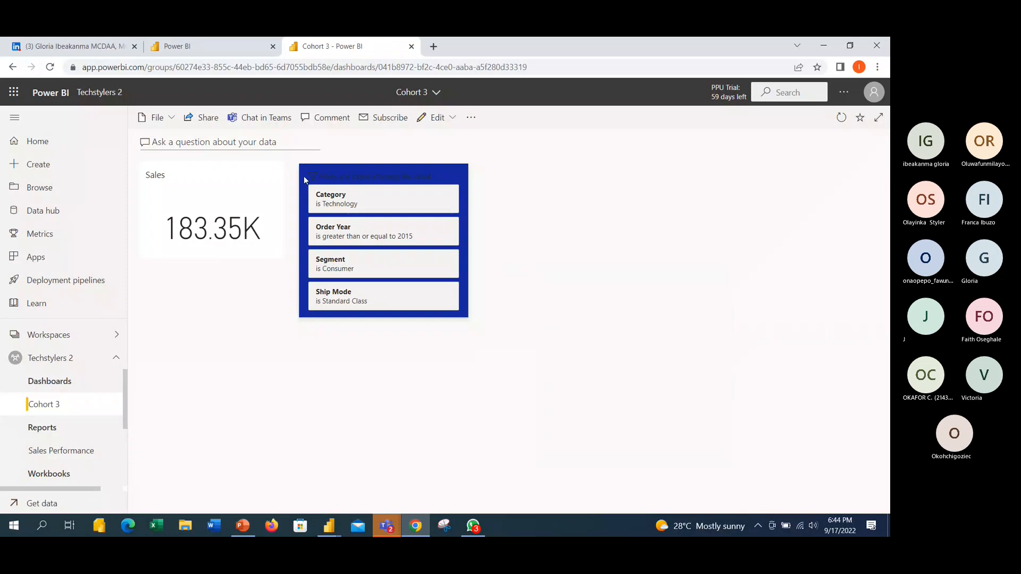
{"action": "mouse_move", "coordinate": [253, 238]}
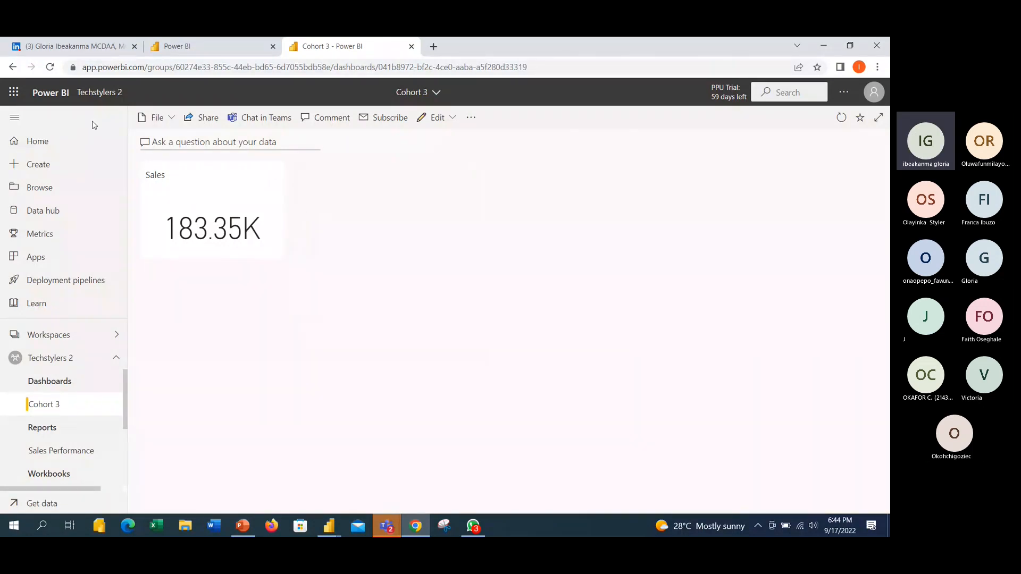
Return to the Sales Performance report, pin the Count of Total Sales card to the existing Cohort 3 dashboard and open the dashboard
{"action": "left_click", "coordinate": [16, 71]}
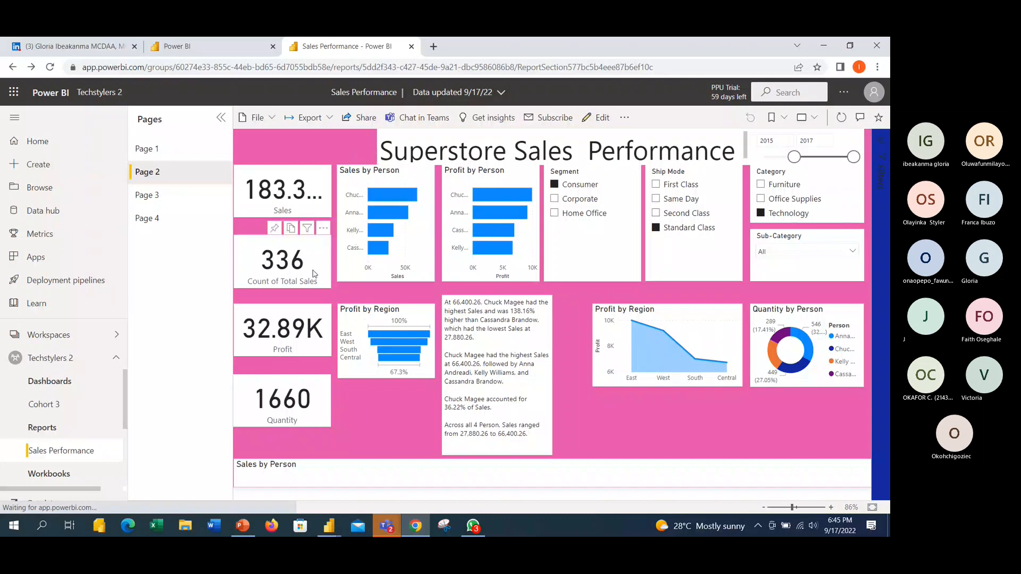
{"action": "left_click", "coordinate": [275, 229]}
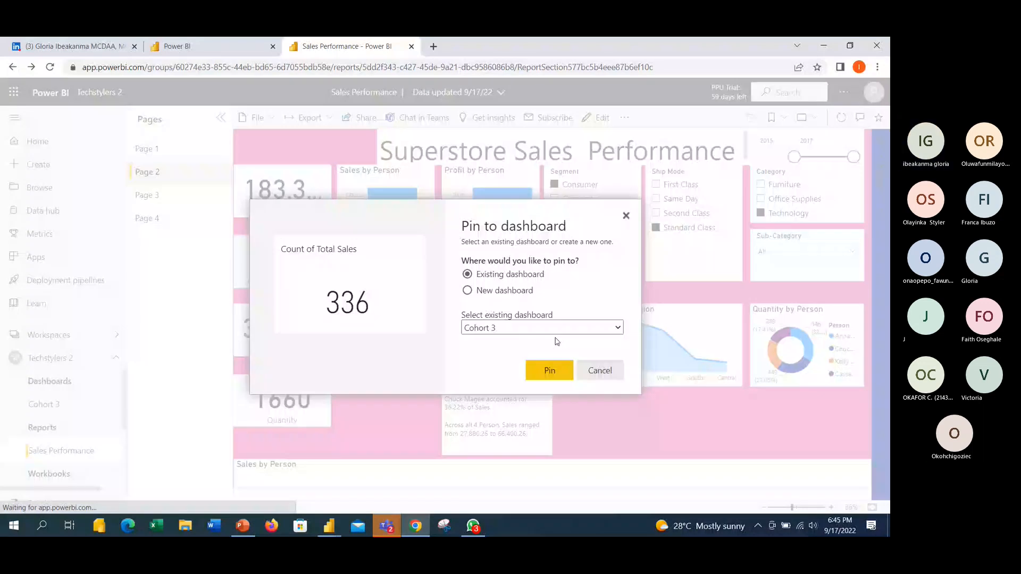
{"action": "left_click", "coordinate": [550, 370]}
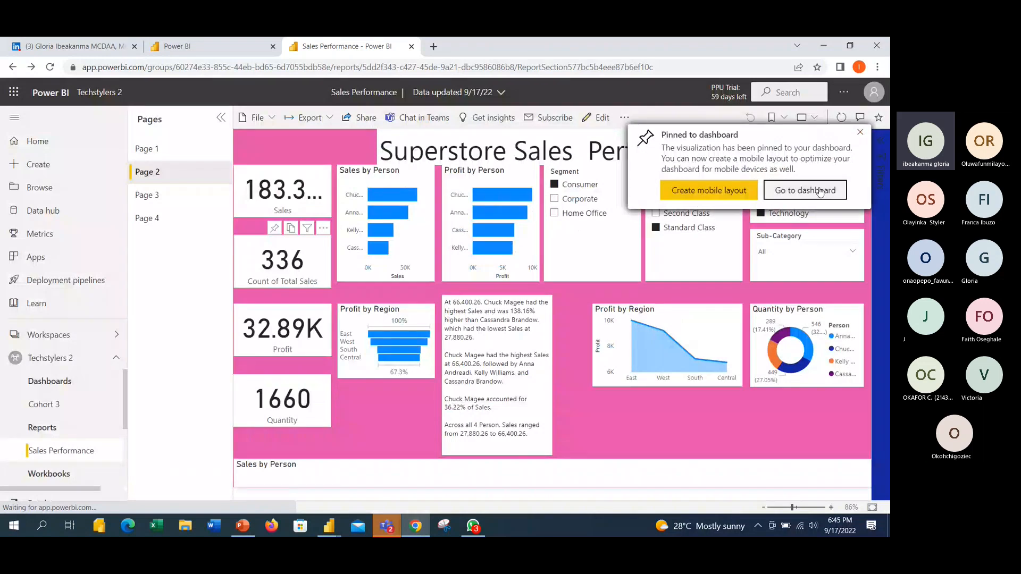
{"action": "left_click", "coordinate": [819, 190]}
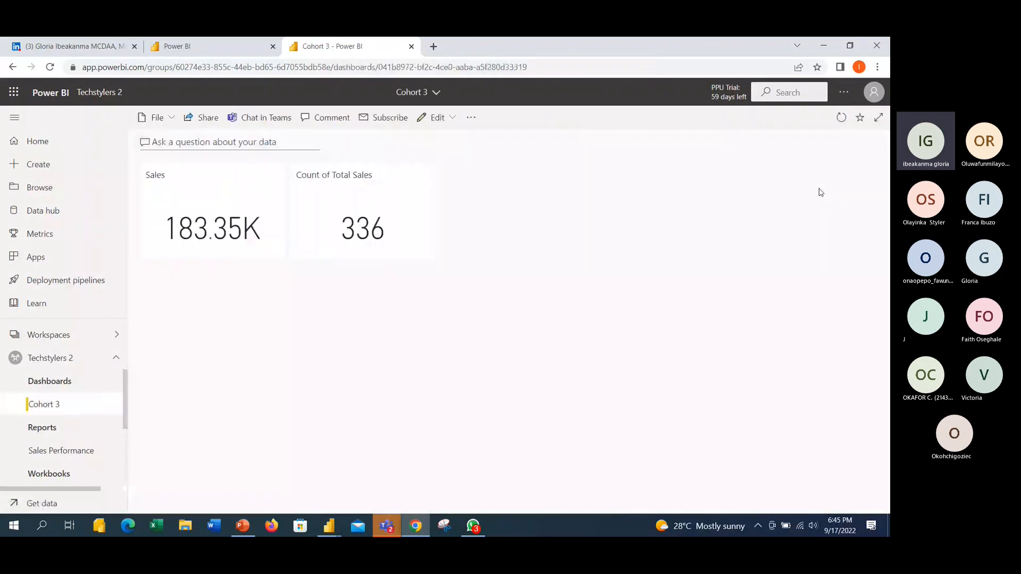
Return to the report, pin the Sales by Person bar chart to the existing Cohort 3 dashboard and open the dashboard
{"action": "left_click", "coordinate": [13, 68]}
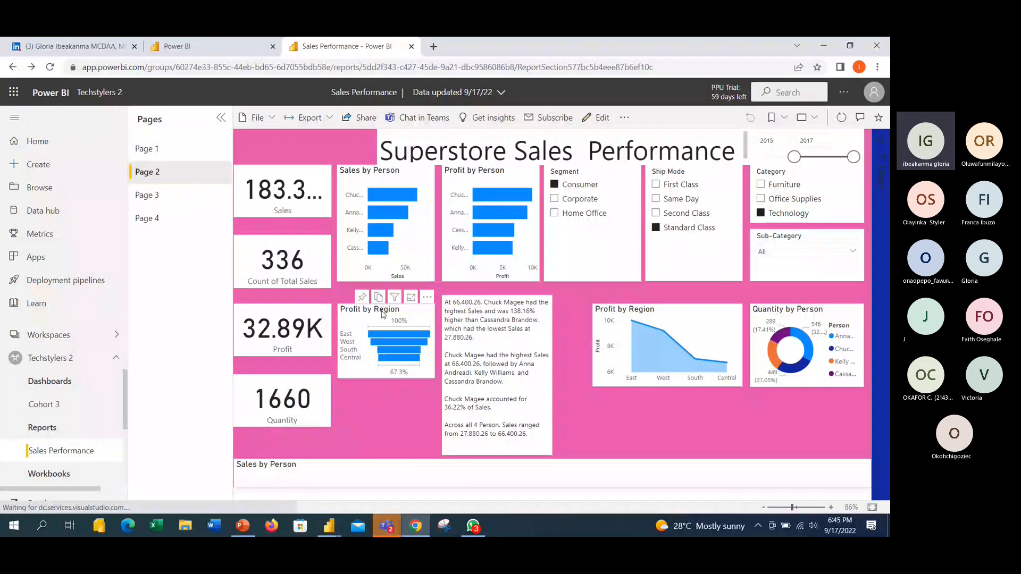
{"action": "left_click", "coordinate": [362, 158]}
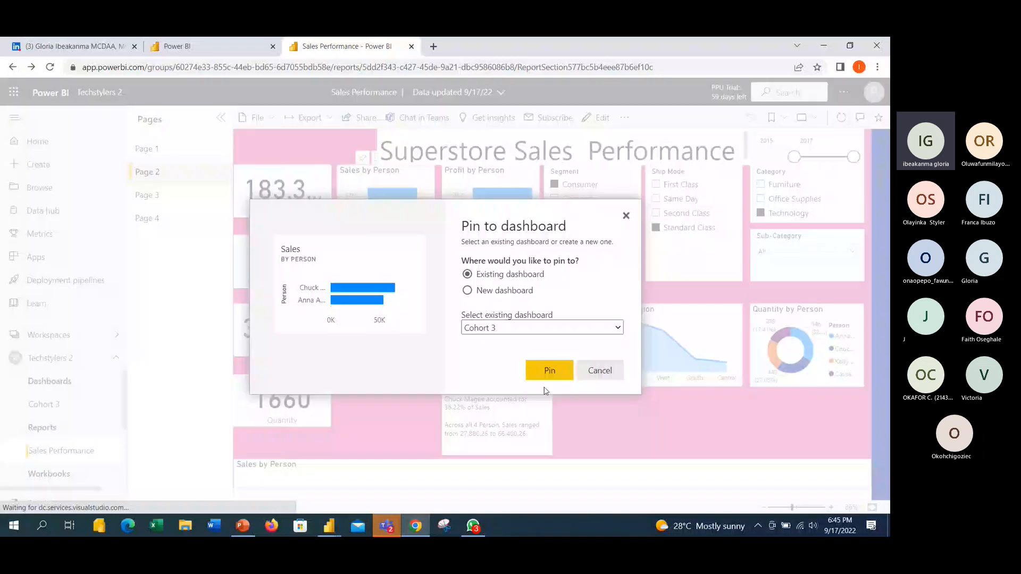
{"action": "left_click", "coordinate": [550, 372]}
{"action": "left_click", "coordinate": [802, 189]}
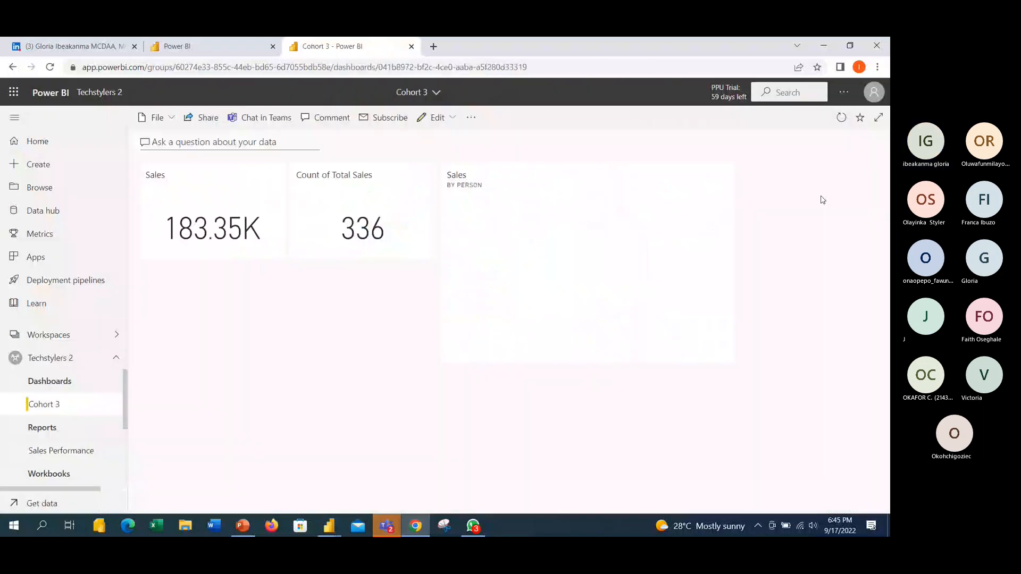
Return to the report and filter Page 2 to the Same Day ship mode and the Furniture category
{"action": "left_click", "coordinate": [13, 67]}
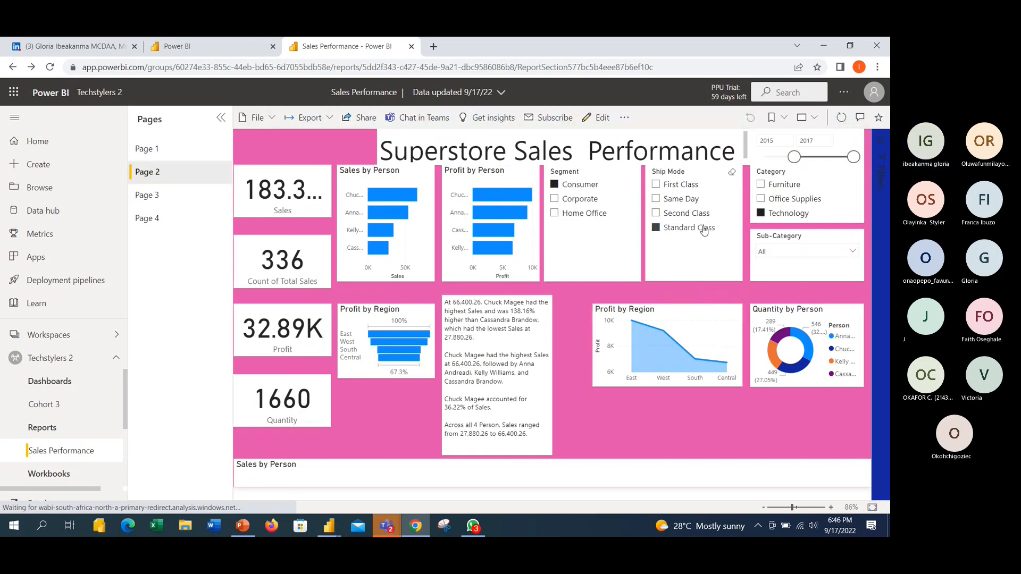
{"action": "left_click", "coordinate": [732, 201]}
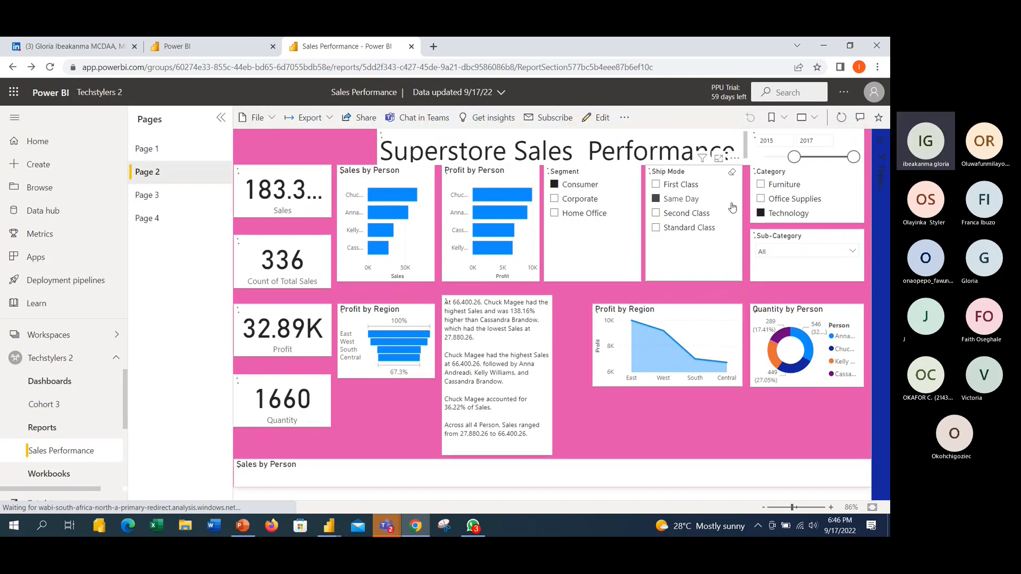
{"action": "left_click", "coordinate": [831, 186]}
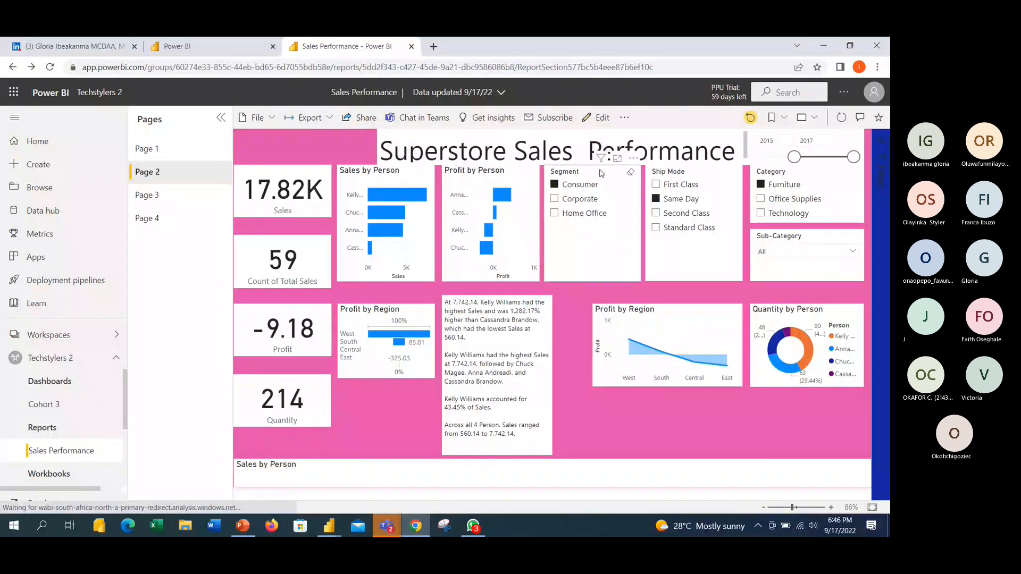
{"action": "mouse_move", "coordinate": [600, 159]}
{"action": "mouse_move", "coordinate": [600, 158]}
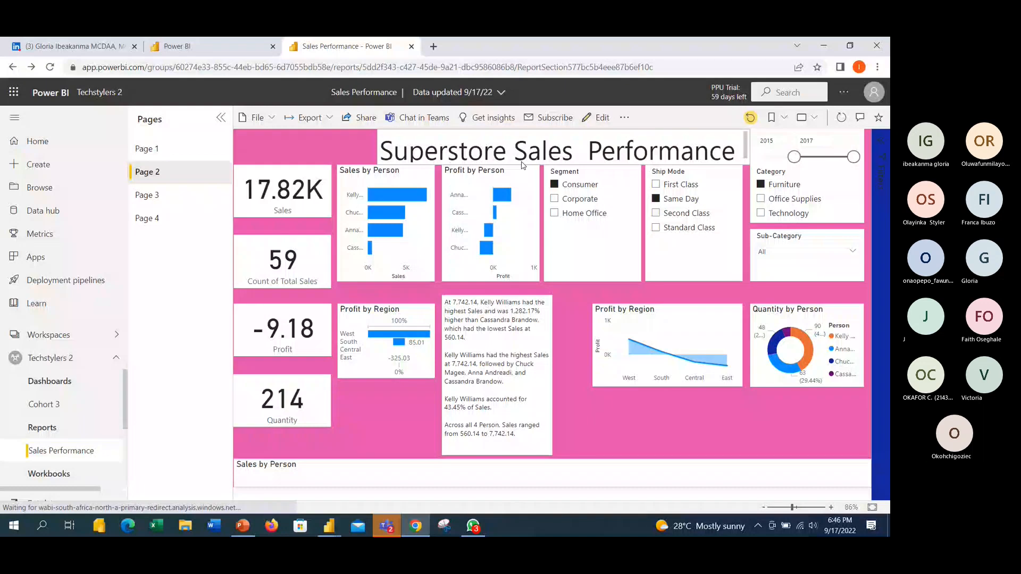
Edit the report and shift the Ship Mode, Category and Segment slicers and the Profit by Person chart slightly down below the title
{"action": "left_click", "coordinate": [598, 118]}
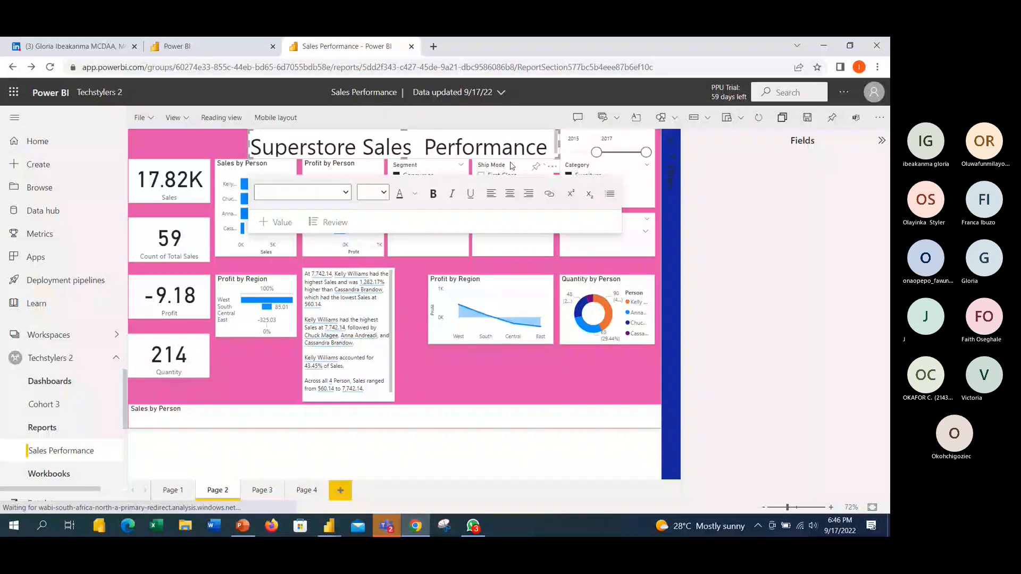
{"action": "left_click", "coordinate": [512, 166]}
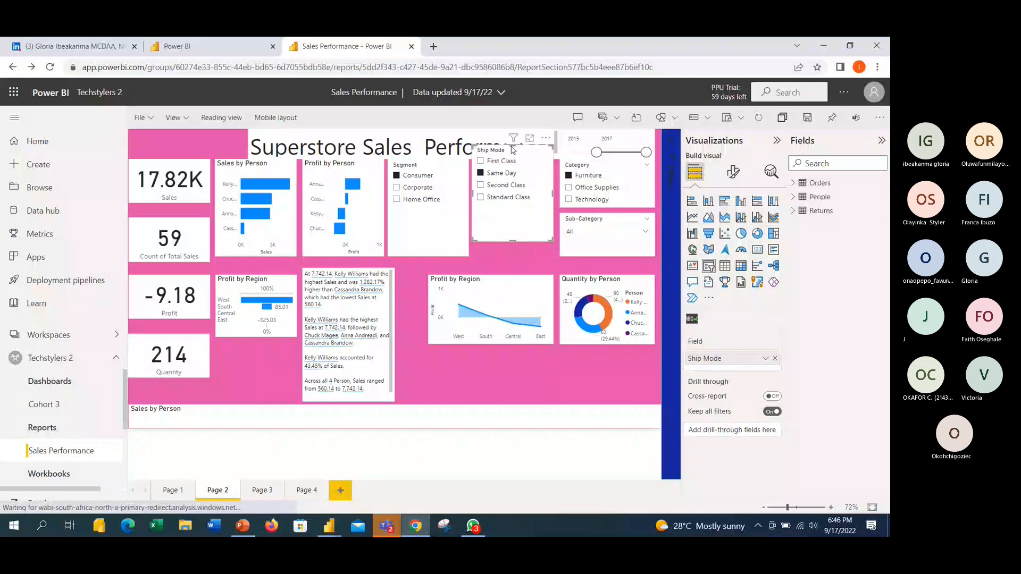
{"action": "left_click_drag", "start_coordinate": [512, 150], "coordinate": [532, 168]}
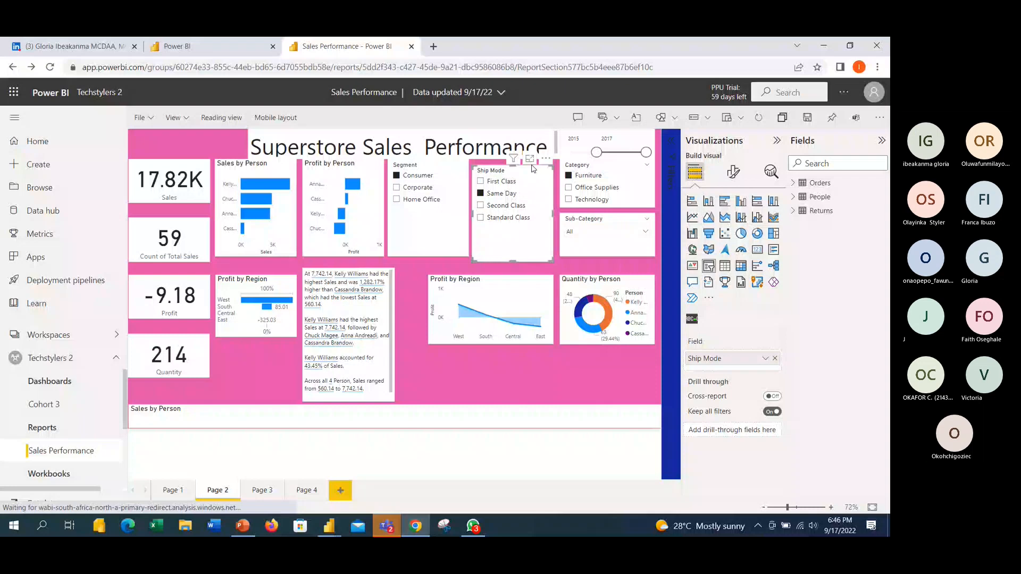
{"action": "left_click_drag", "start_coordinate": [611, 169], "coordinate": [613, 174]}
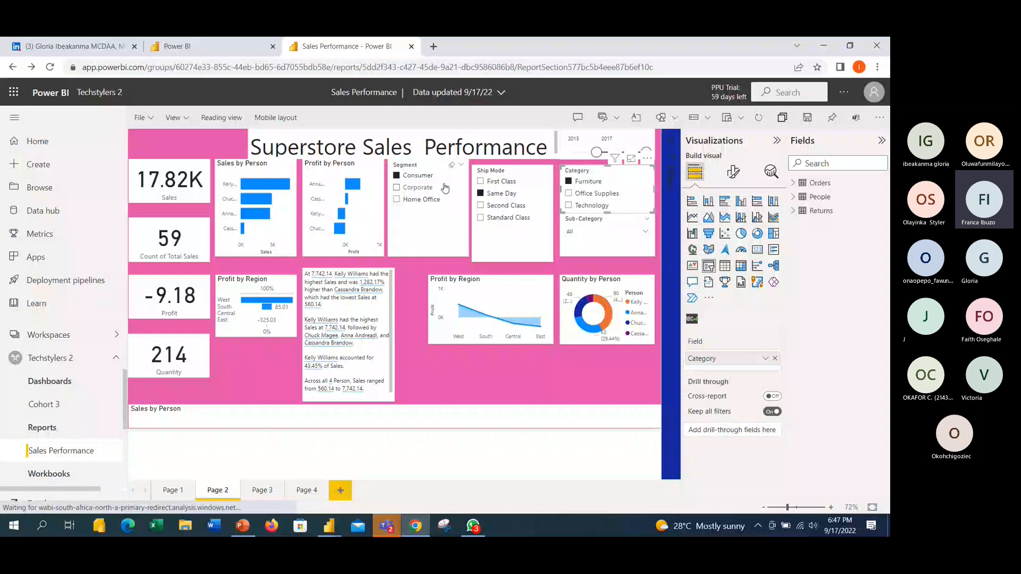
{"action": "left_click_drag", "start_coordinate": [444, 187], "coordinate": [436, 198]}
{"action": "mouse_move", "coordinate": [365, 177]}
{"action": "left_mouse_down"}
{"action": "mouse_move", "coordinate": [362, 188]}
{"action": "mouse_move", "coordinate": [361, 177]}
{"action": "left_mouse_up"}
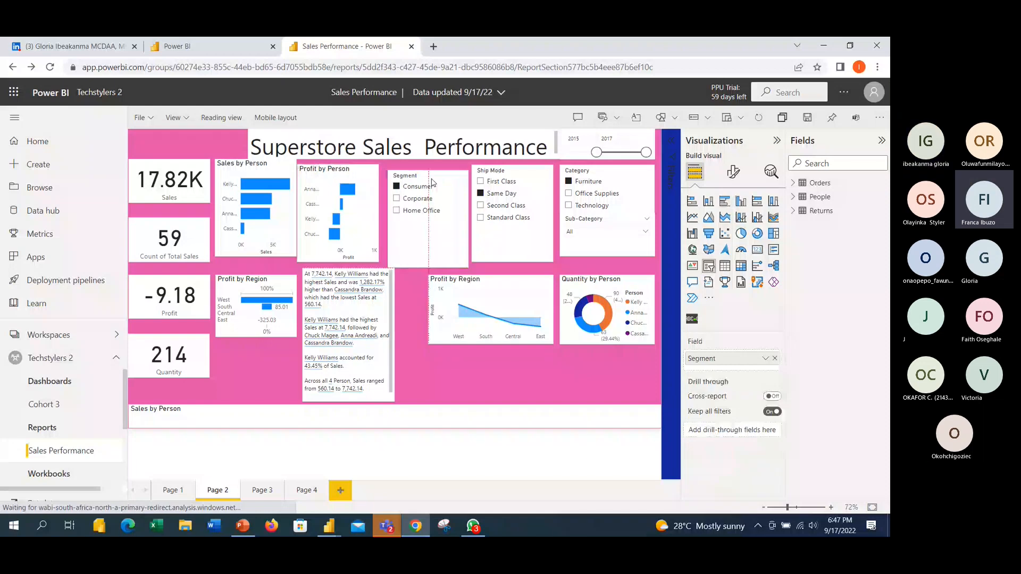
{"action": "left_click_drag", "start_coordinate": [424, 179], "coordinate": [430, 175]}
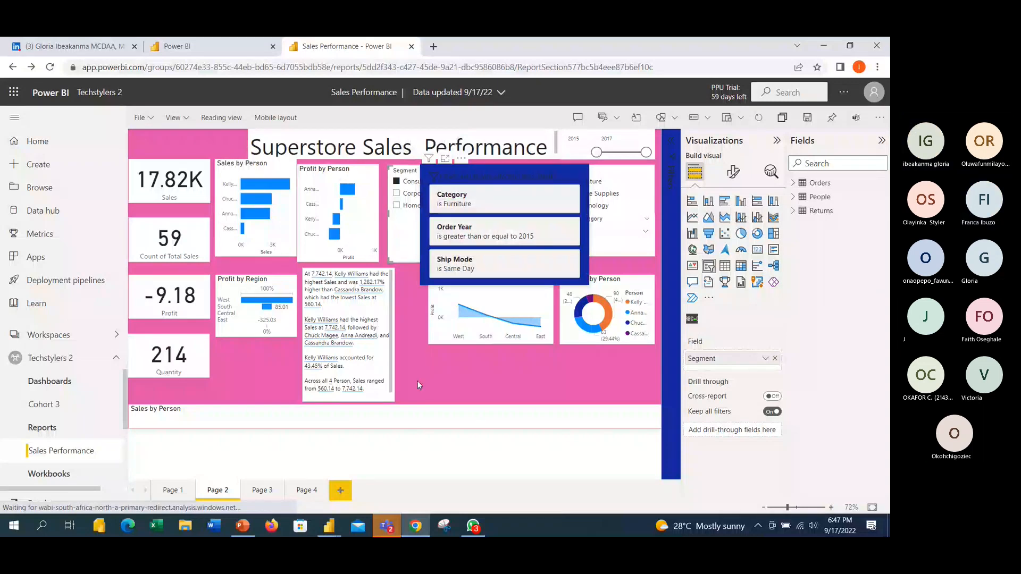
{"action": "left_click", "coordinate": [614, 175]}
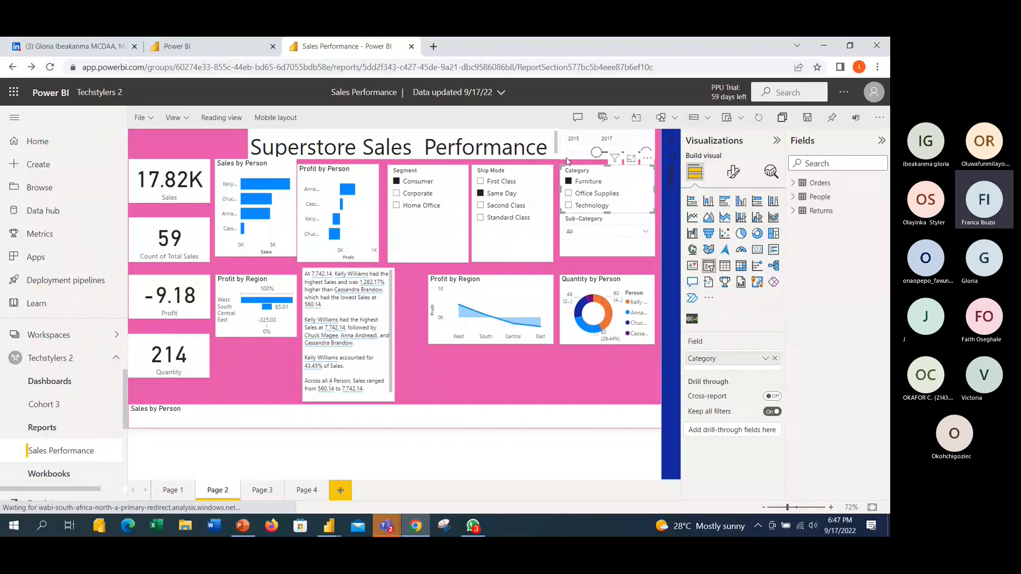
{"action": "left_click", "coordinate": [508, 175]}
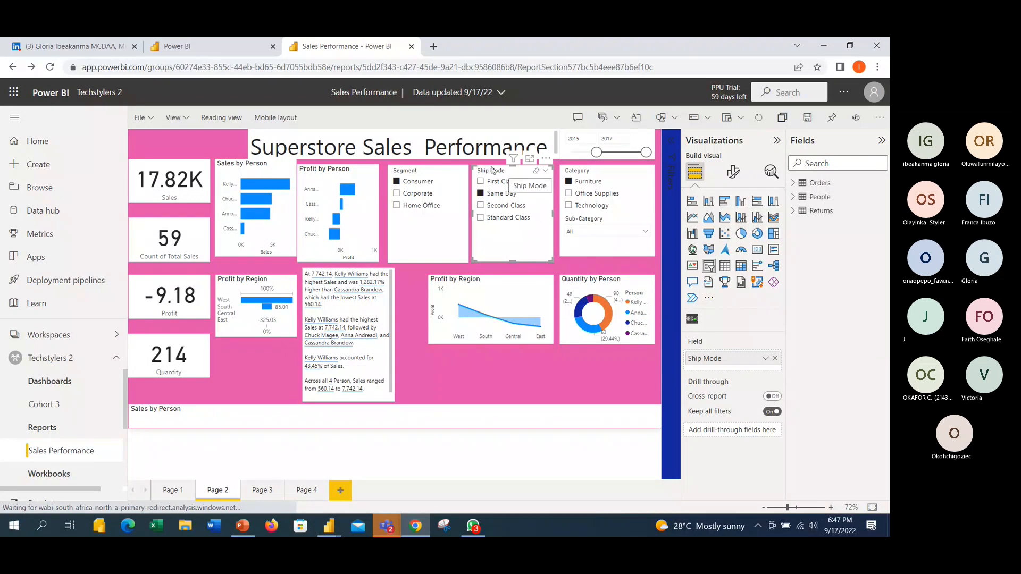
Pin the Profit by Region funnel chart to the Cohort 3 dashboard and open the dashboard, saving the report changes
{"action": "left_click", "coordinate": [245, 301]}
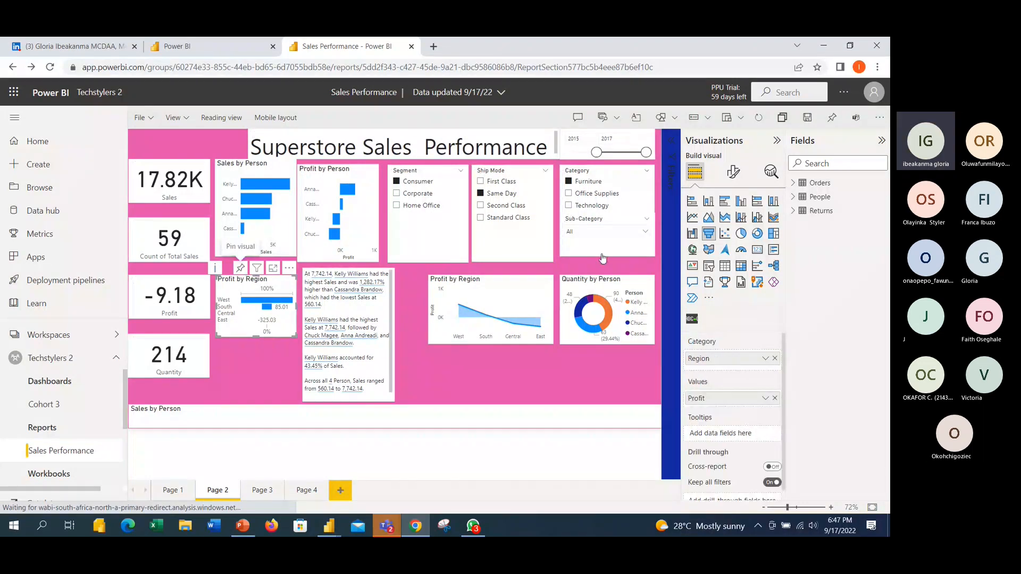
{"action": "left_click", "coordinate": [241, 267]}
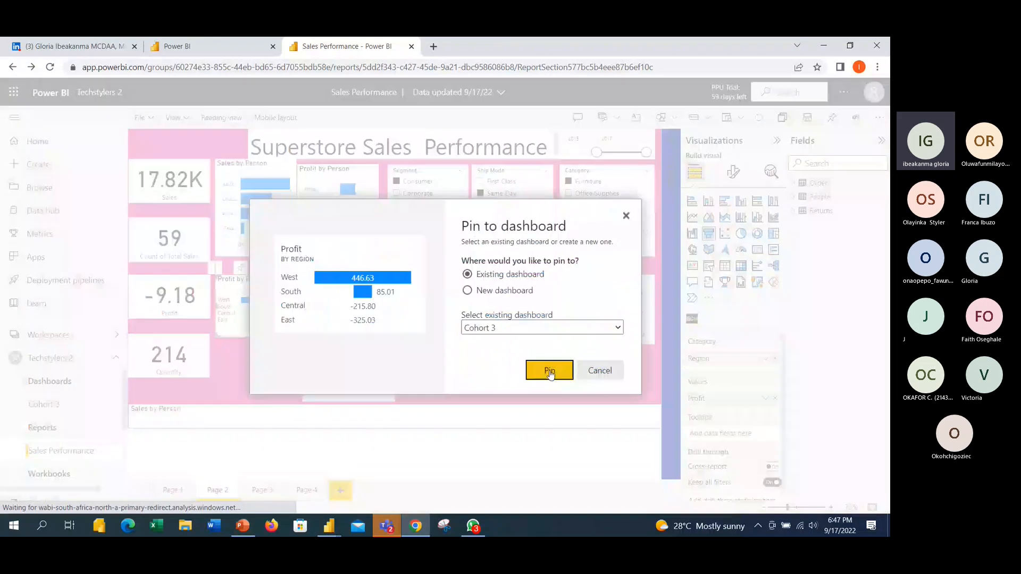
{"action": "left_click", "coordinate": [550, 371]}
{"action": "left_click", "coordinate": [816, 190]}
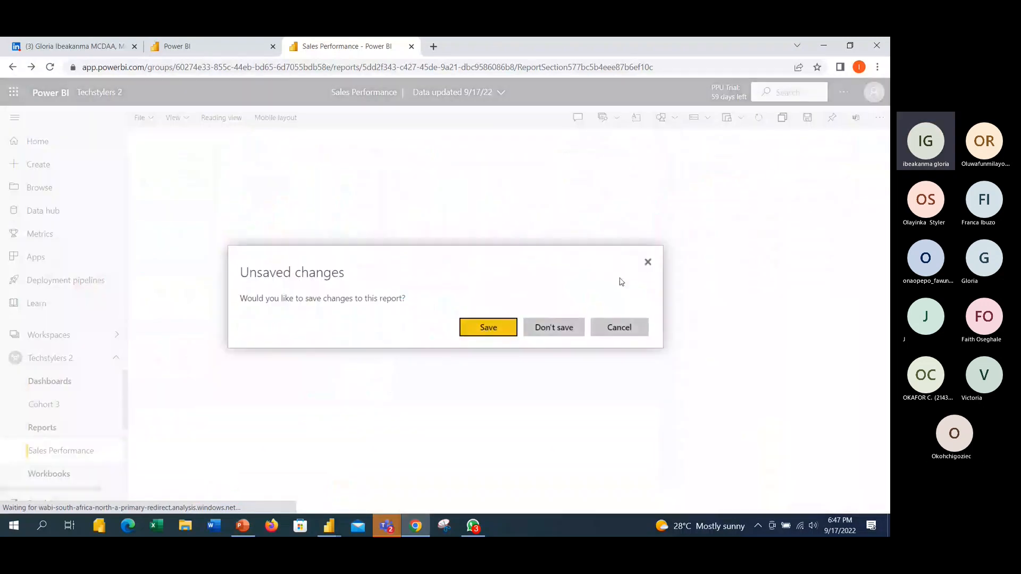
{"action": "left_click", "coordinate": [496, 328]}
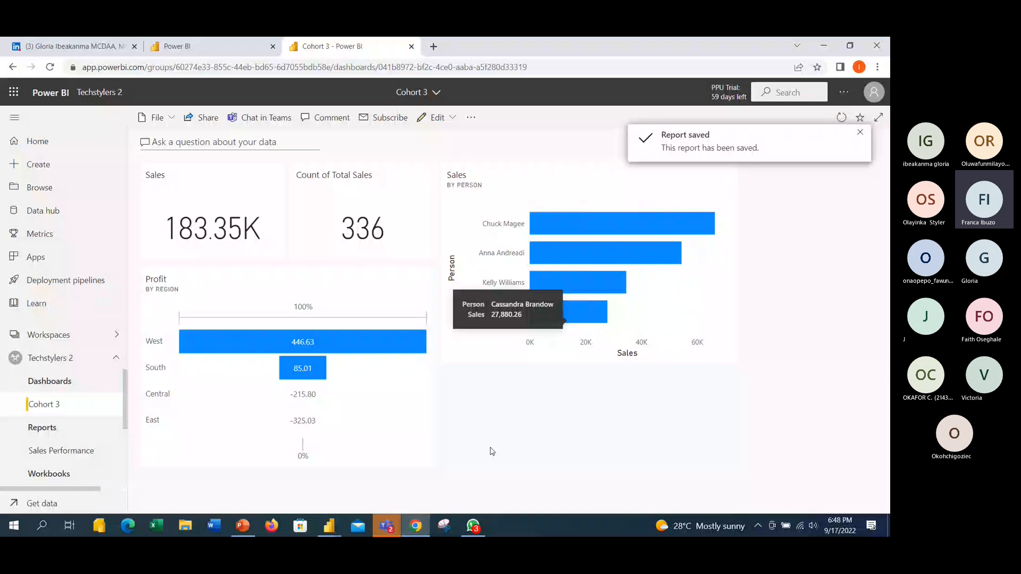
Return to the report, pin the Quantity card to the existing Cohort 3 dashboard and open the dashboard
{"action": "left_click", "coordinate": [12, 68]}
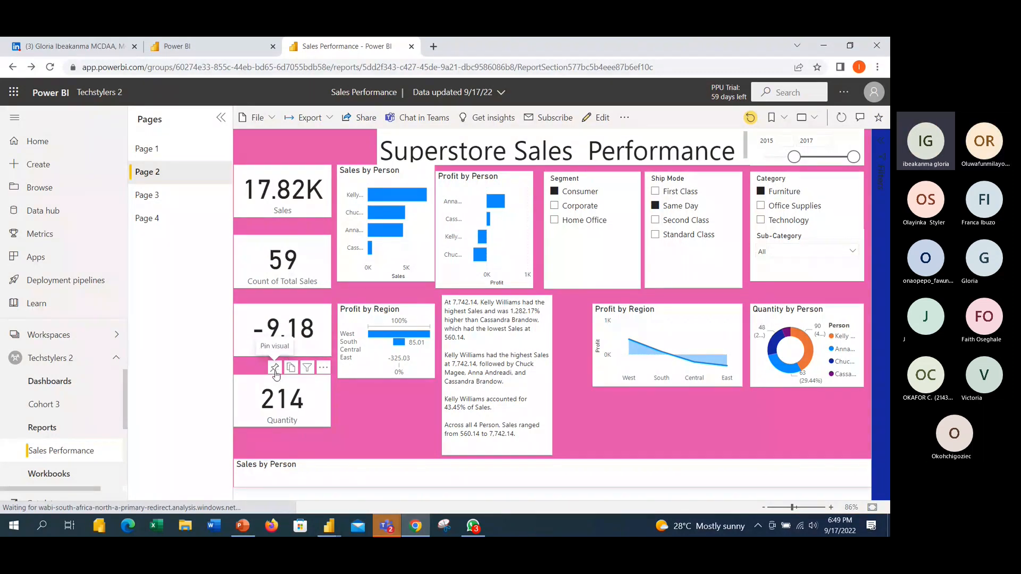
{"action": "left_click", "coordinate": [274, 368]}
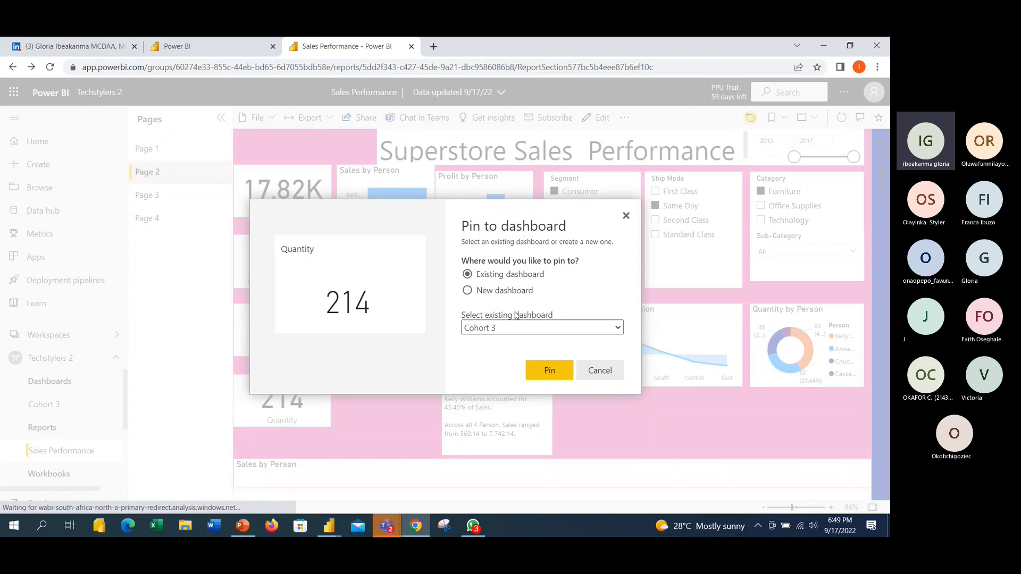
{"action": "left_click", "coordinate": [546, 374]}
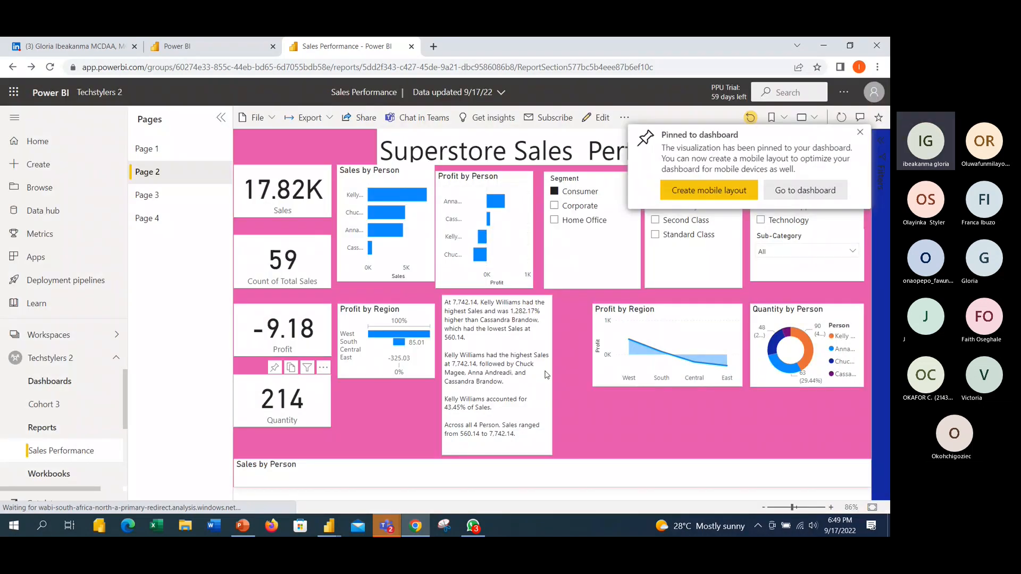
{"action": "left_click", "coordinate": [826, 195]}
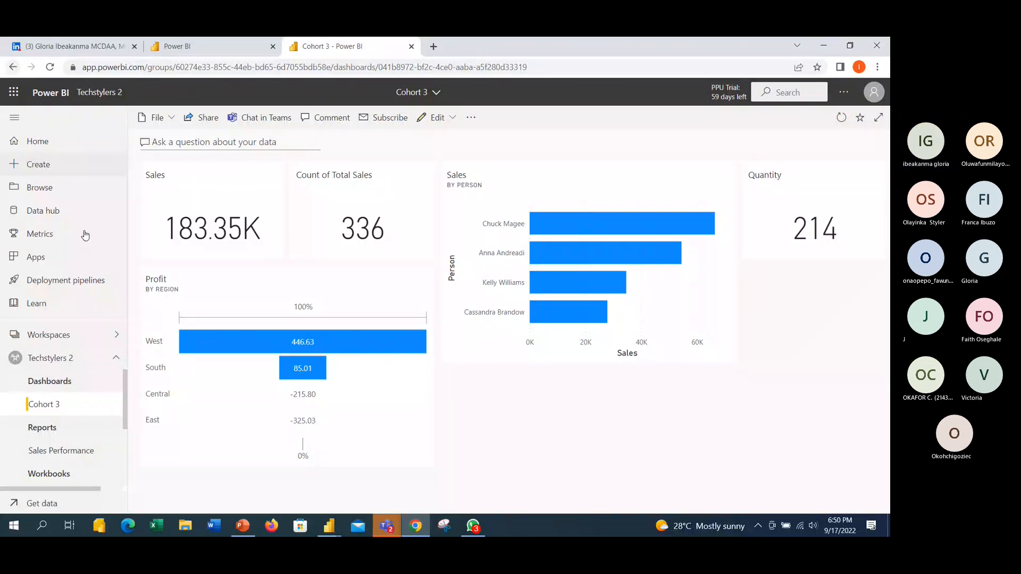
{"action": "left_click", "coordinate": [63, 343]}
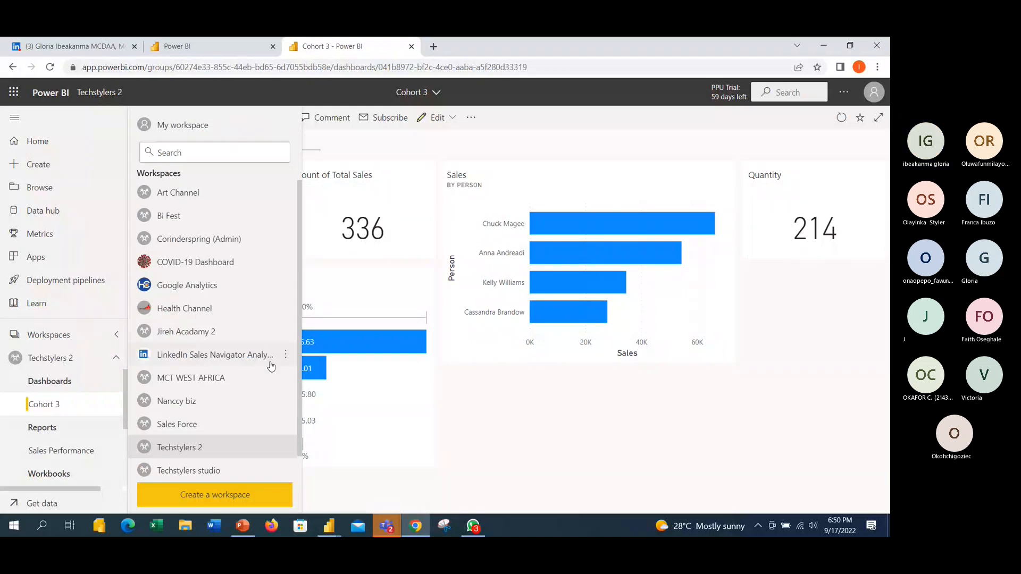
{"action": "left_click", "coordinate": [386, 426]}
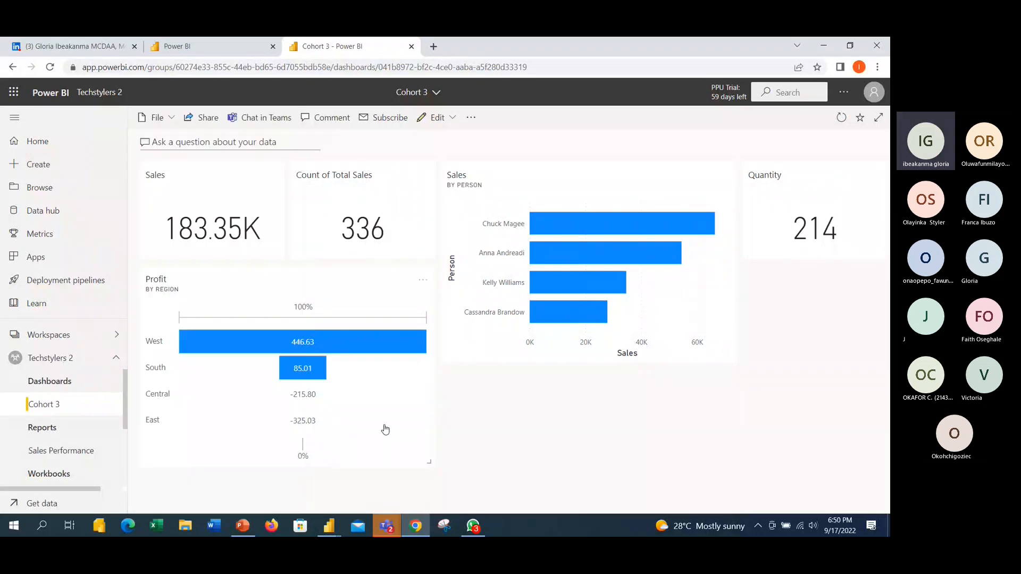
Start sharing the Cohort 3 dashboard and add the recipient's e-mail address from the suggestion
{"action": "left_click", "coordinate": [207, 118]}
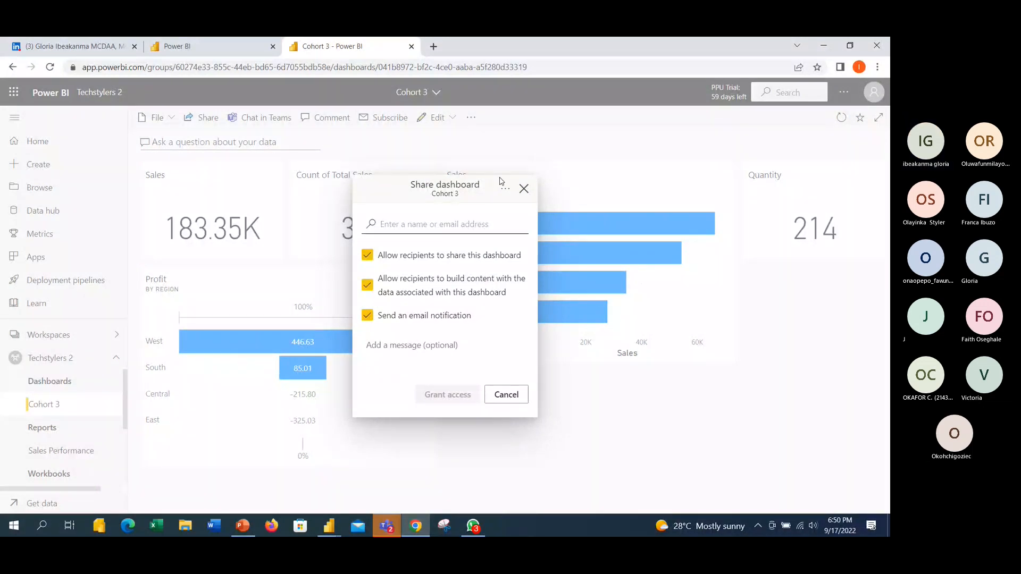
{"action": "left_click", "coordinate": [524, 188]}
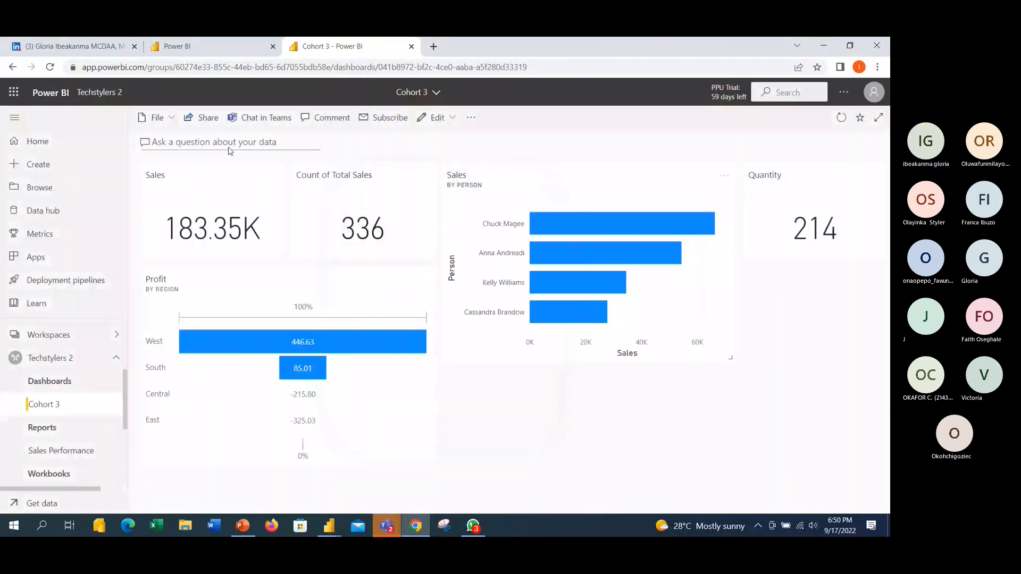
{"action": "left_click", "coordinate": [200, 119]}
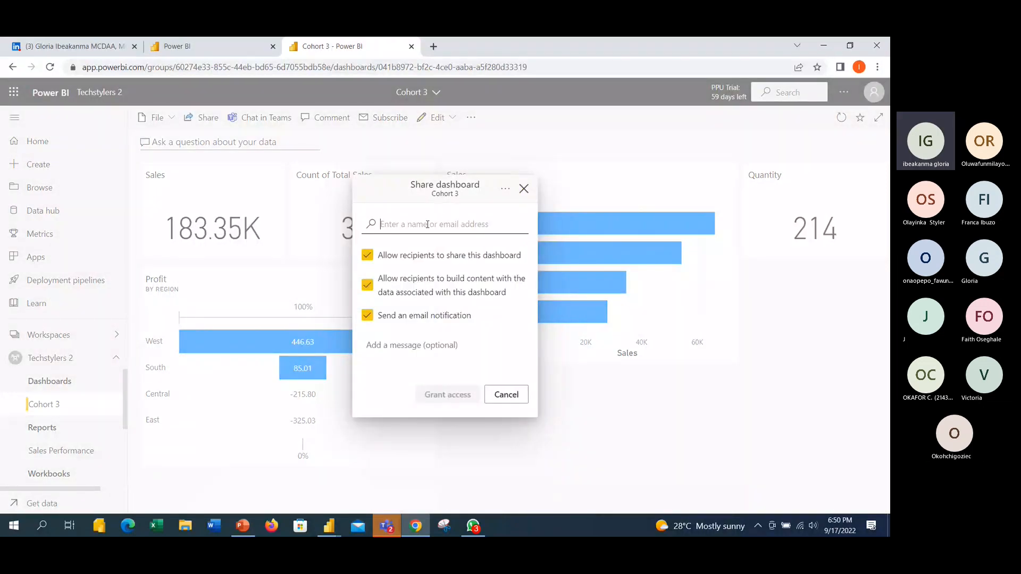
{"action": "type", "text": "chiom"}
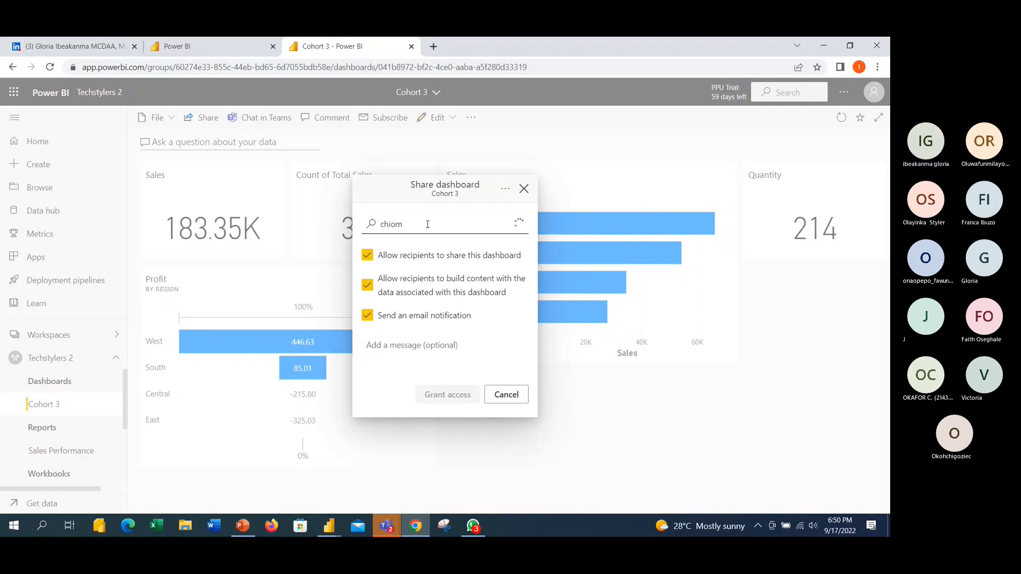
{"action": "type", "text": "a"}
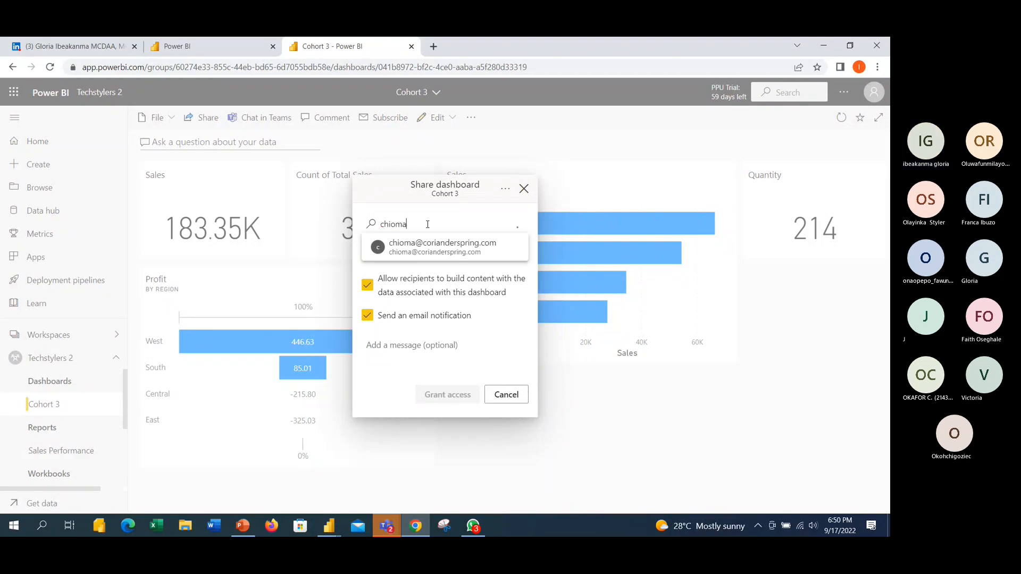
{"action": "left_click", "coordinate": [429, 249]}
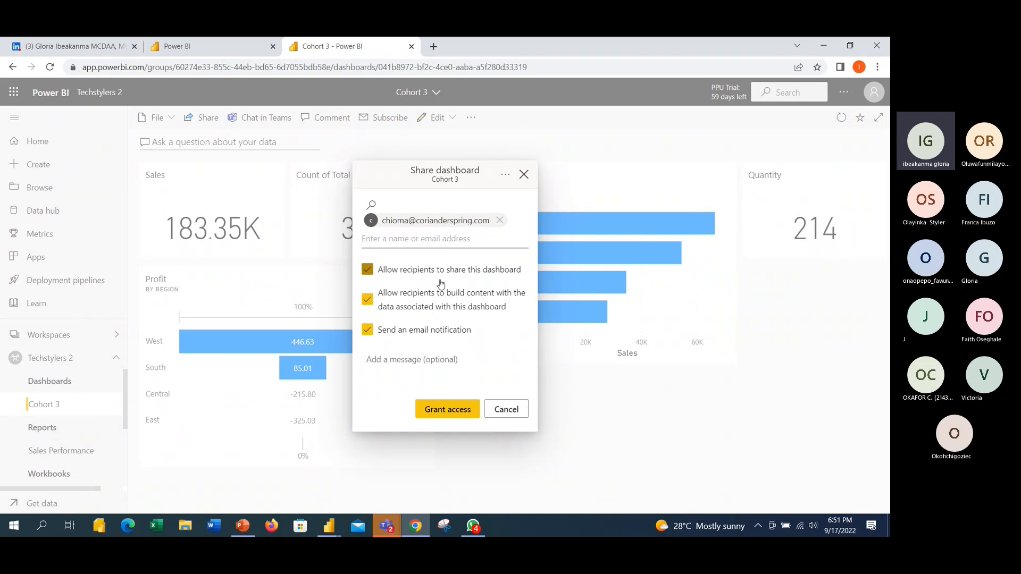
Disallow recipients from sharing the dashboard and from building content with its data, and grant access
{"action": "left_click", "coordinate": [371, 273]}
{"action": "left_click", "coordinate": [367, 300]}
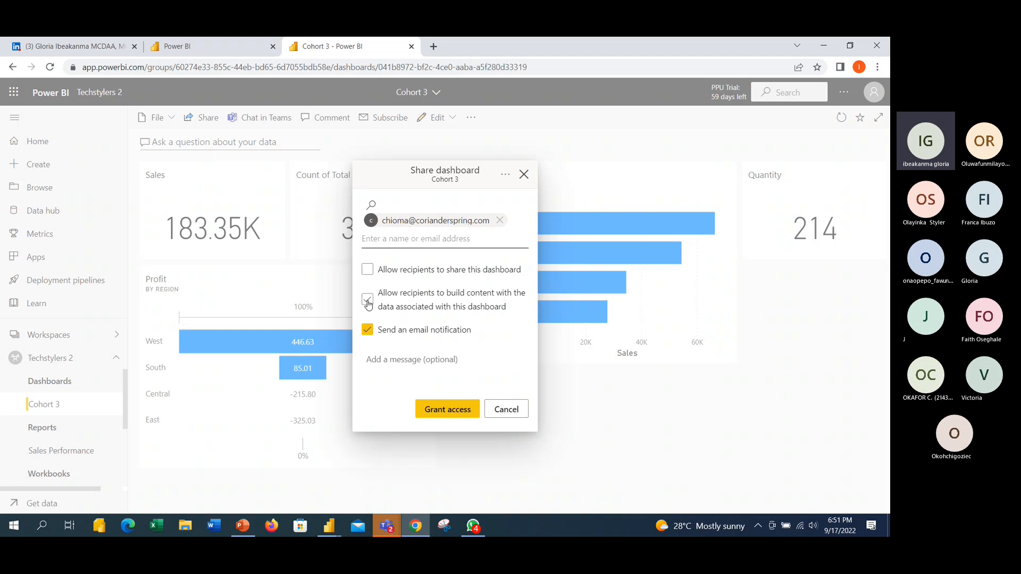
{"action": "left_click", "coordinate": [448, 414]}
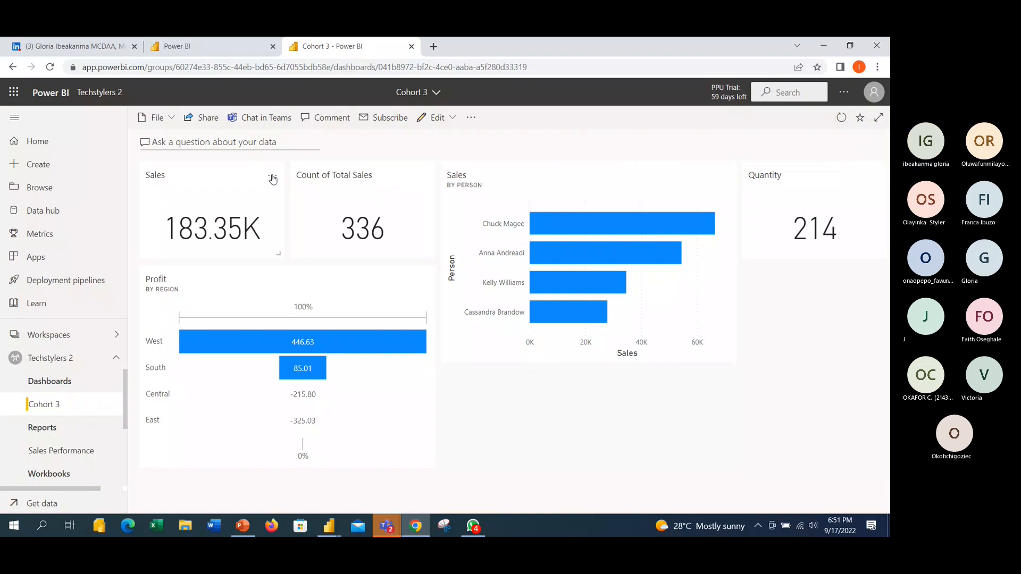
View the comments pane for the Sales tile and the dashboard's e-mail subscriptions pane, closing each without adding anything
{"action": "left_click", "coordinate": [272, 178]}
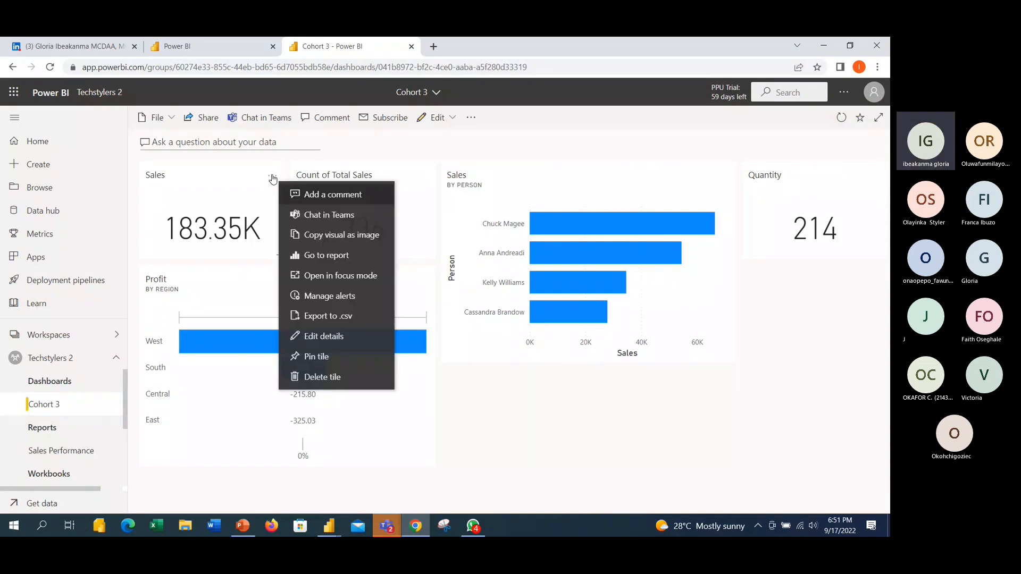
{"action": "left_click", "coordinate": [322, 195]}
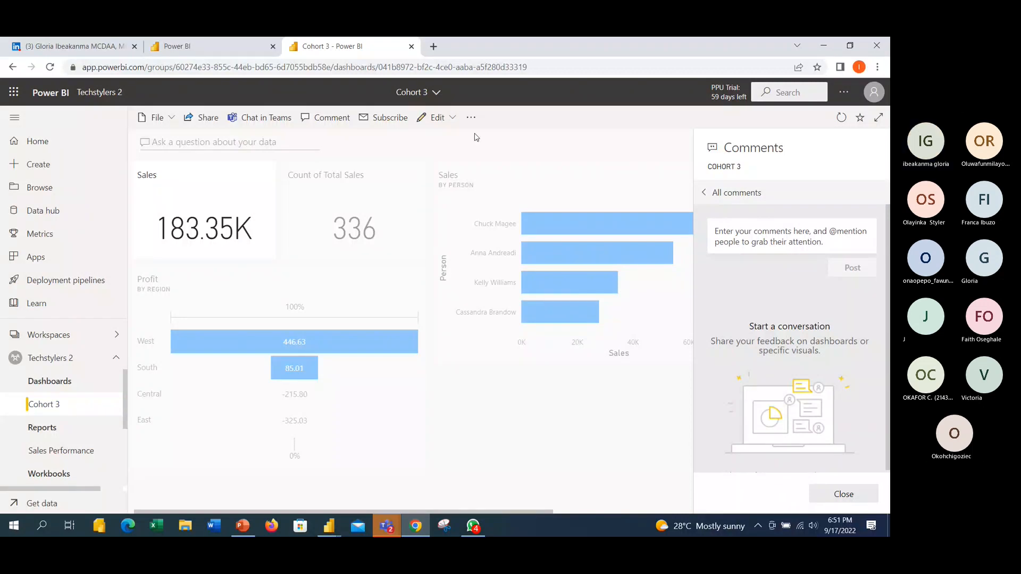
{"action": "left_click", "coordinate": [857, 496]}
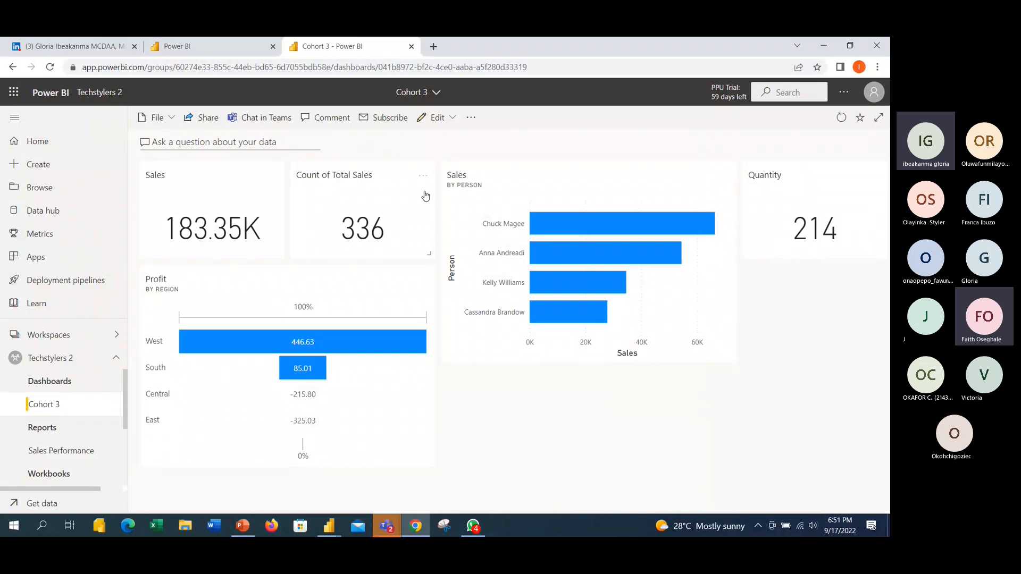
{"action": "left_click", "coordinate": [402, 120]}
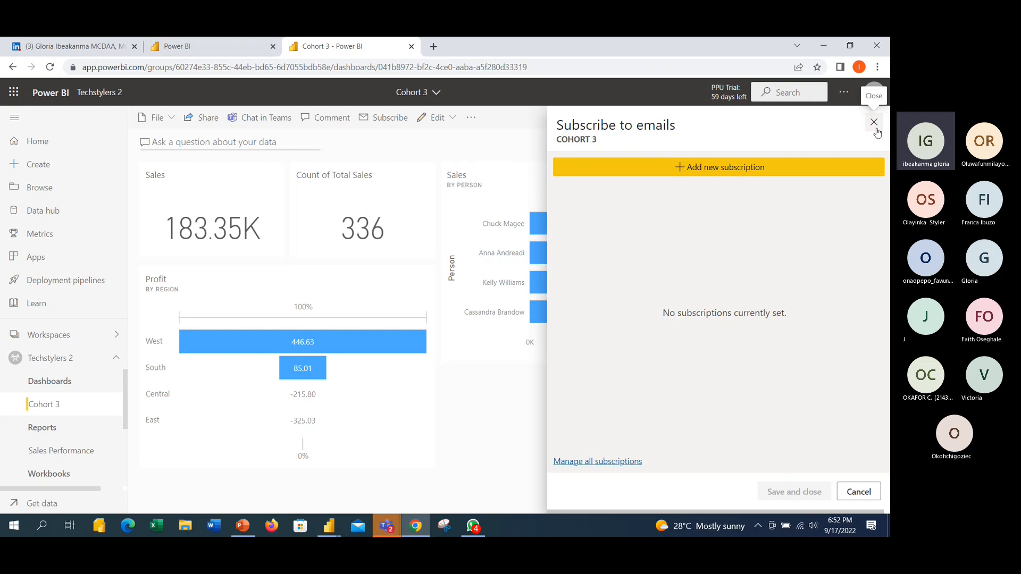
{"action": "left_click", "coordinate": [873, 122]}
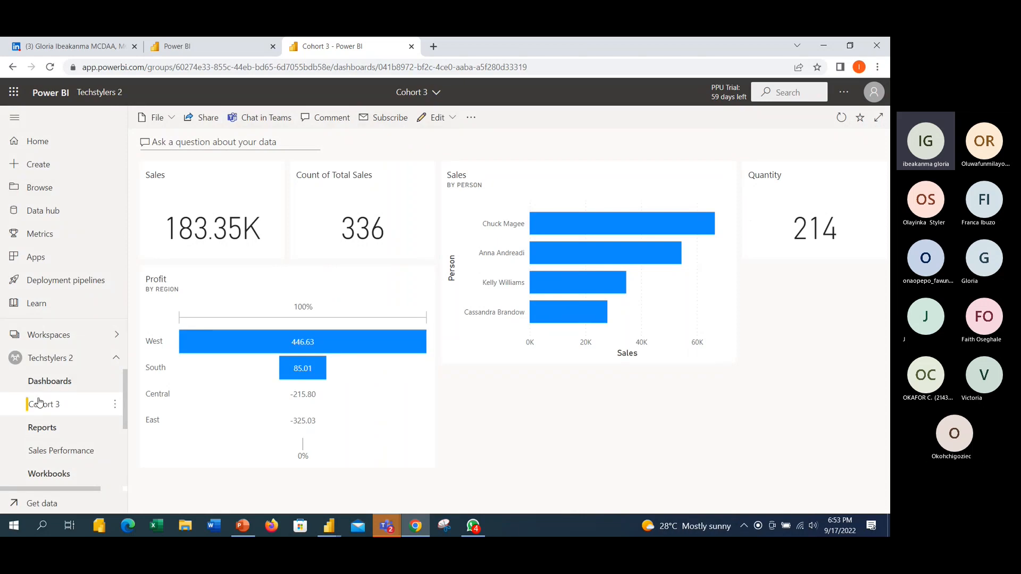
View the contents of the Techstylers 2 and Bi Fest workspaces, ending back in Techstylers 2
{"action": "left_click", "coordinate": [14, 68]}
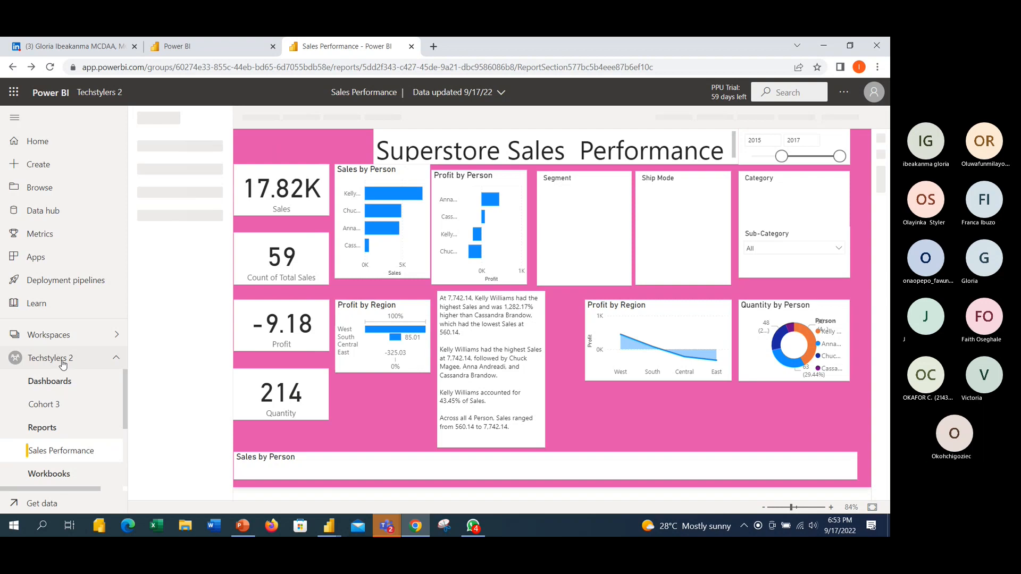
{"action": "left_click", "coordinate": [62, 364]}
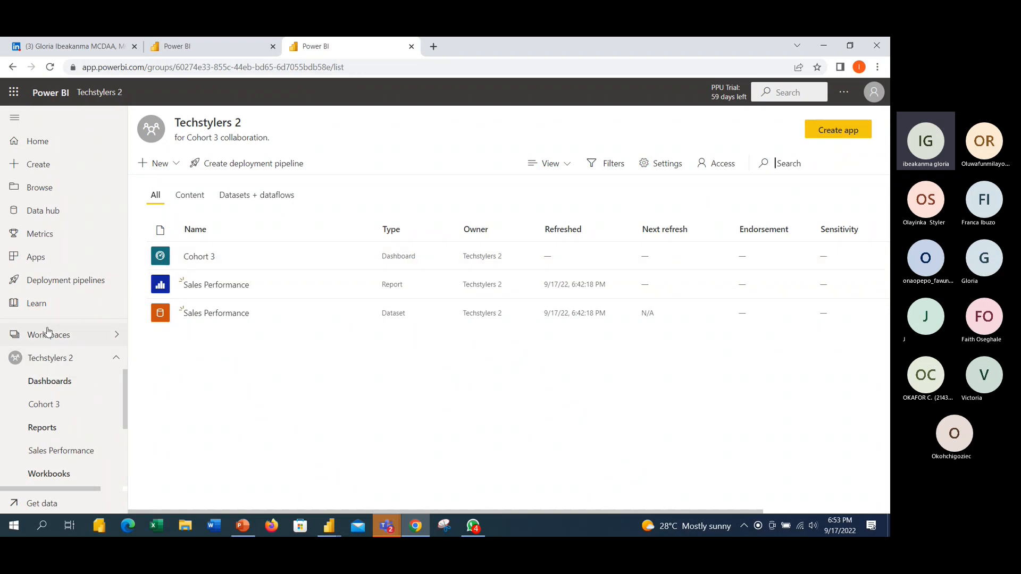
{"action": "left_click", "coordinate": [79, 342]}
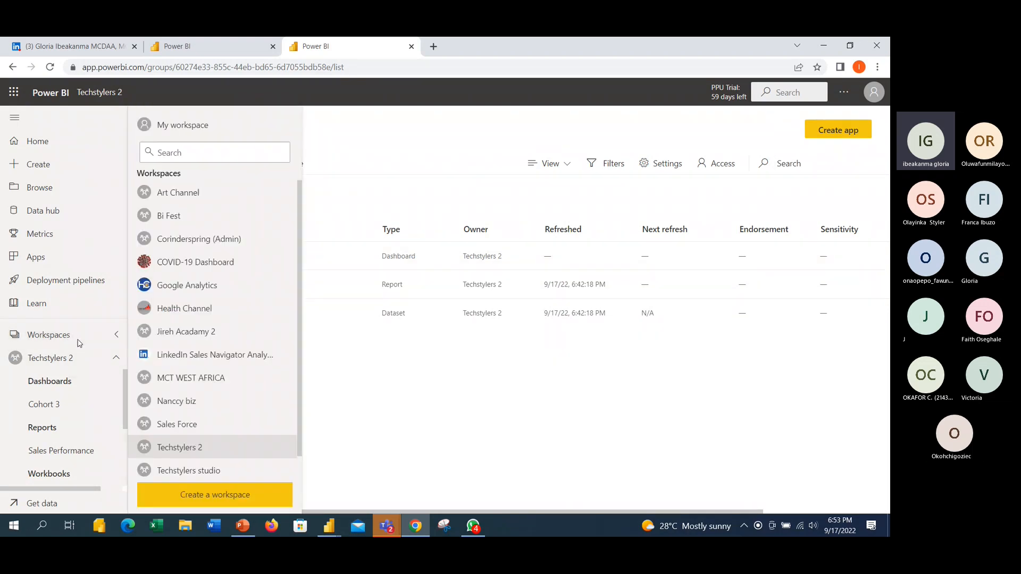
{"action": "left_click", "coordinate": [208, 223]}
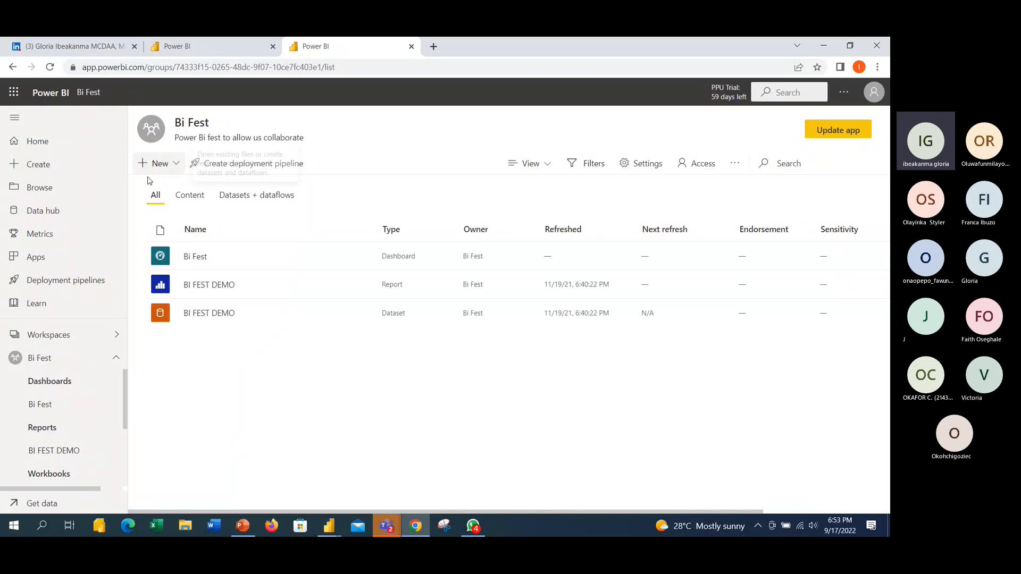
{"action": "left_click", "coordinate": [116, 359]}
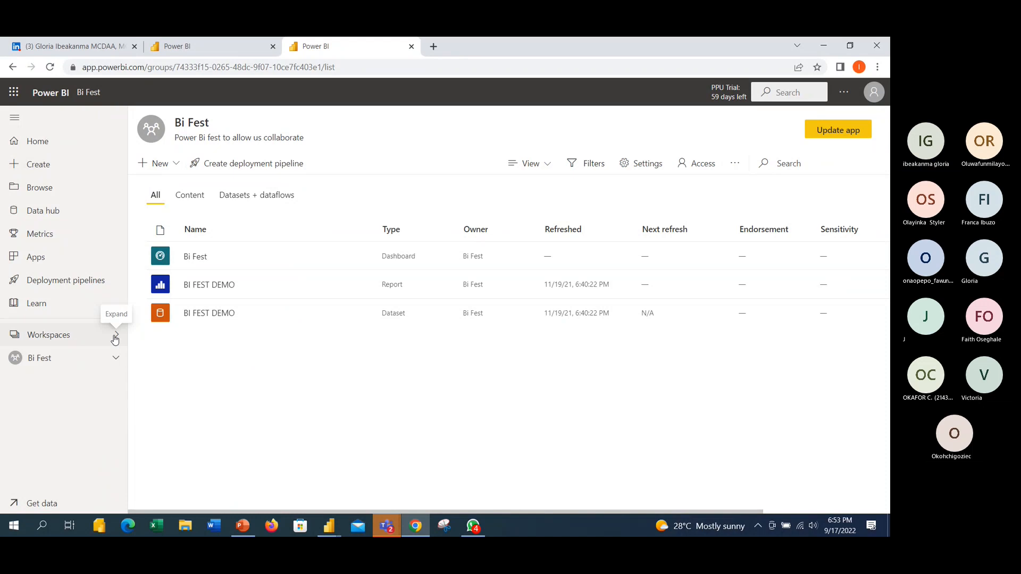
{"action": "left_click", "coordinate": [115, 338]}
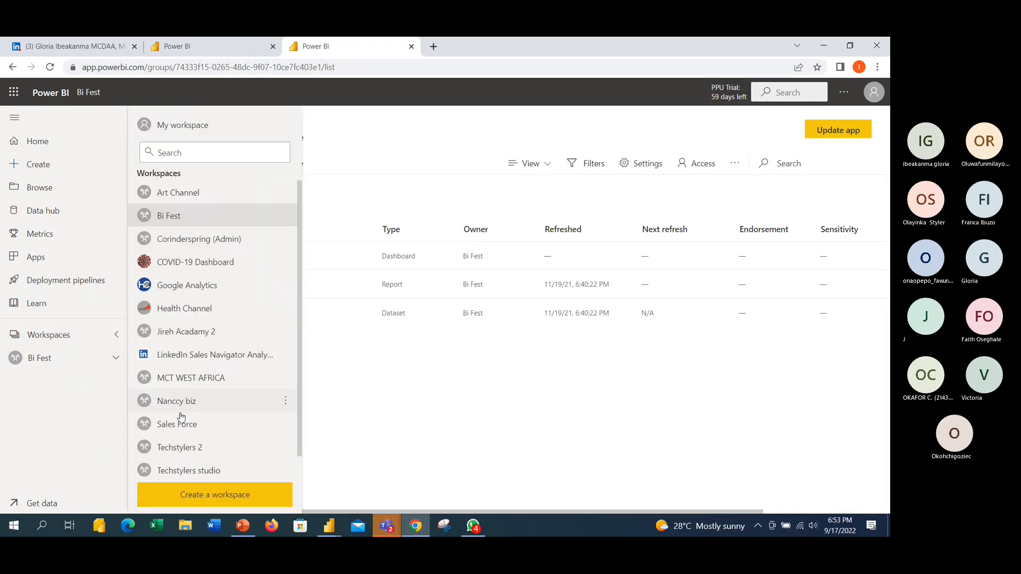
{"action": "left_click", "coordinate": [187, 446]}
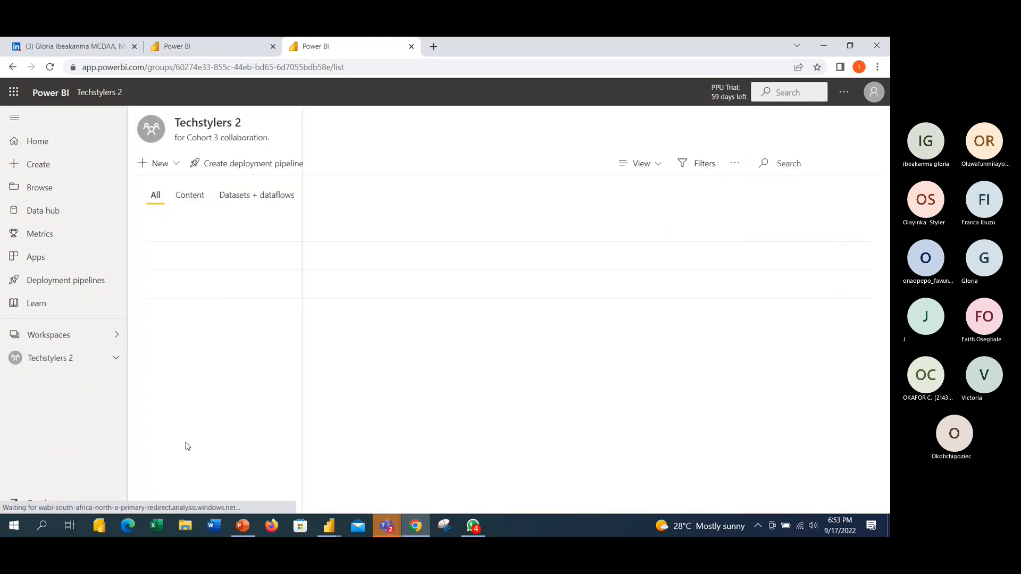
View the contents of the Techstylers studio workspace and return to the Techstylers 2 workspace
{"action": "left_click", "coordinate": [117, 341]}
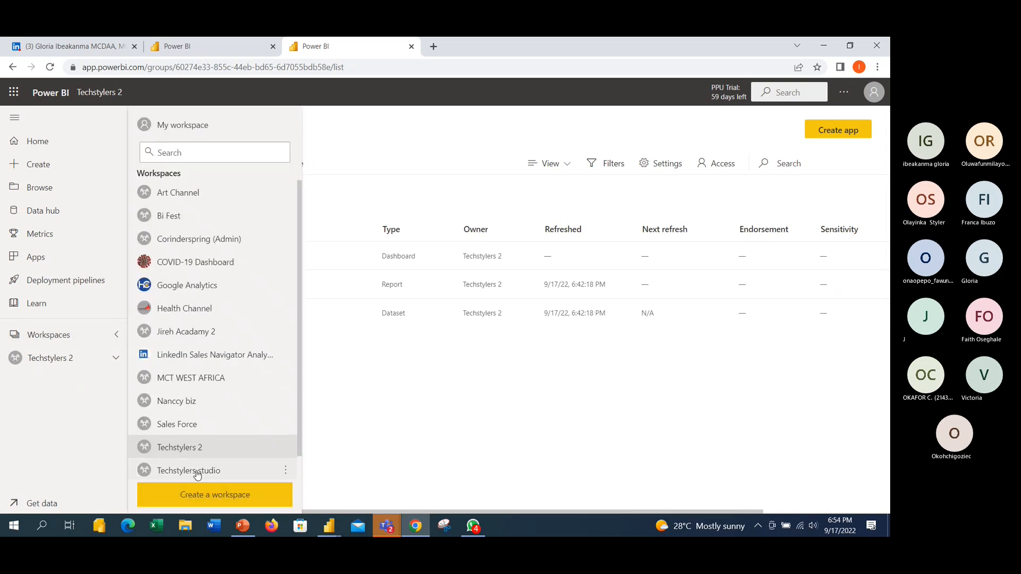
{"action": "left_click", "coordinate": [197, 471]}
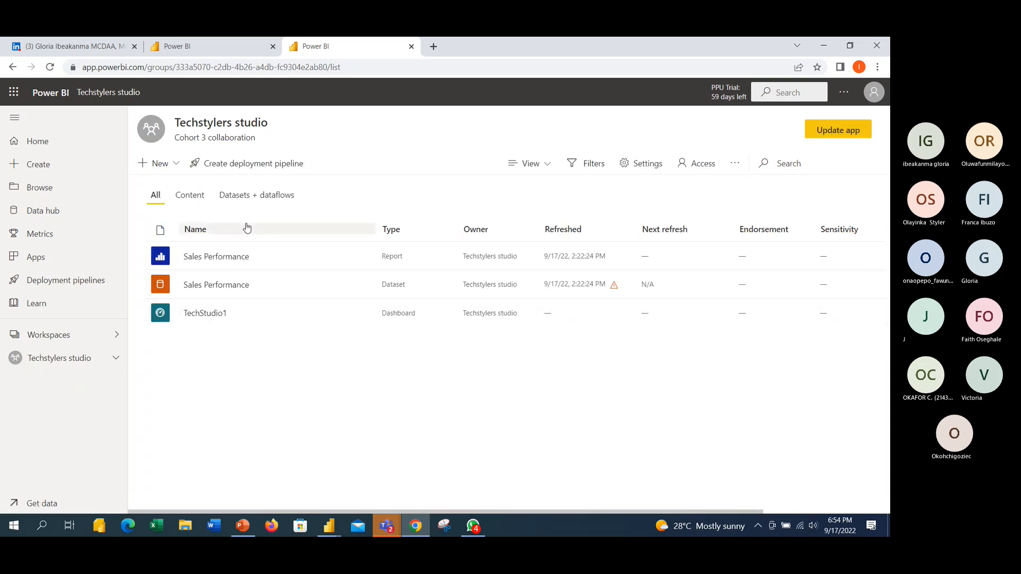
{"action": "left_click", "coordinate": [116, 346]}
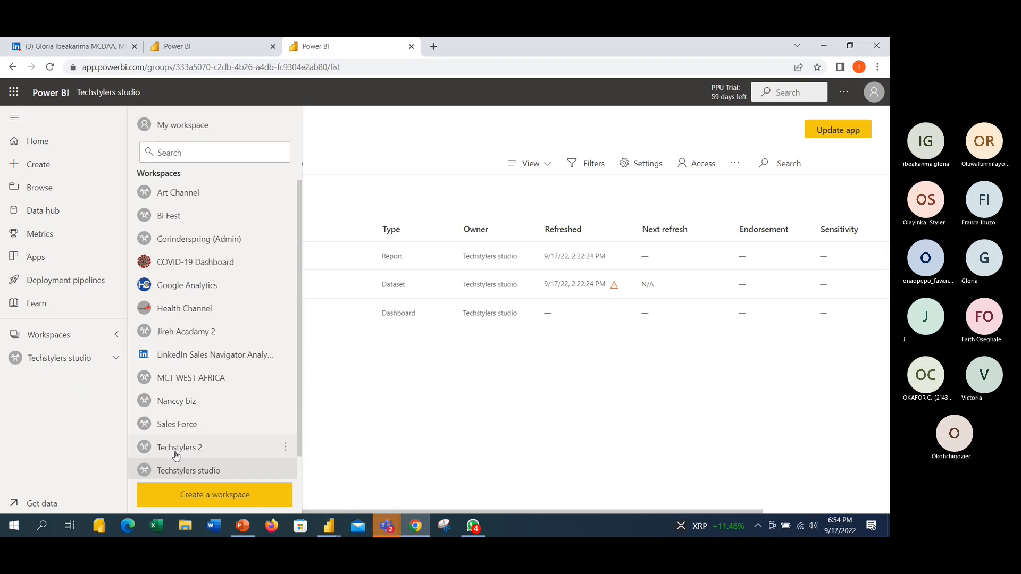
{"action": "left_click", "coordinate": [177, 453]}
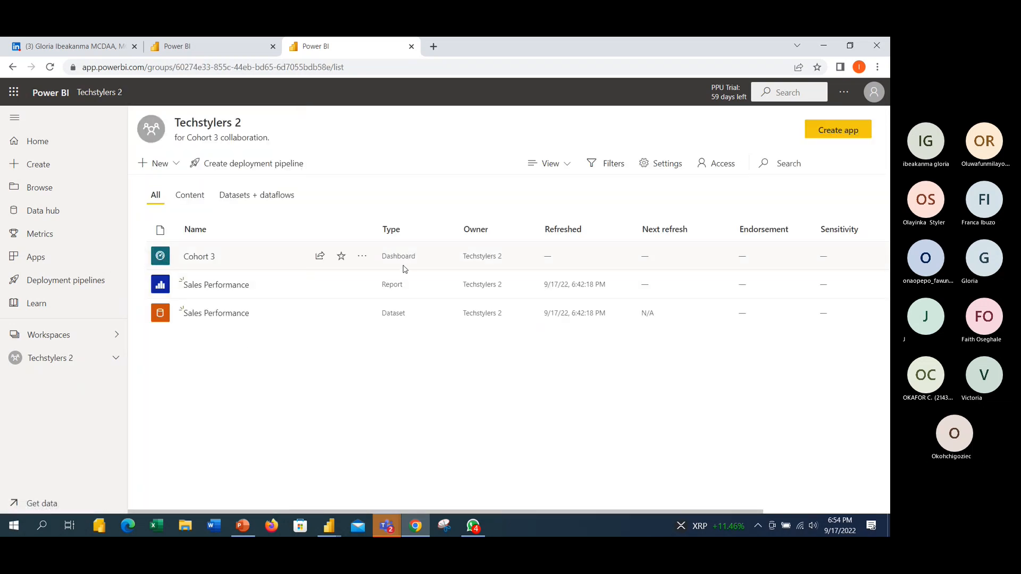
Review the Cohort 3 dashboard's options in the workspace, open its sharing dialog and close it without granting access
{"action": "left_click", "coordinate": [362, 257]}
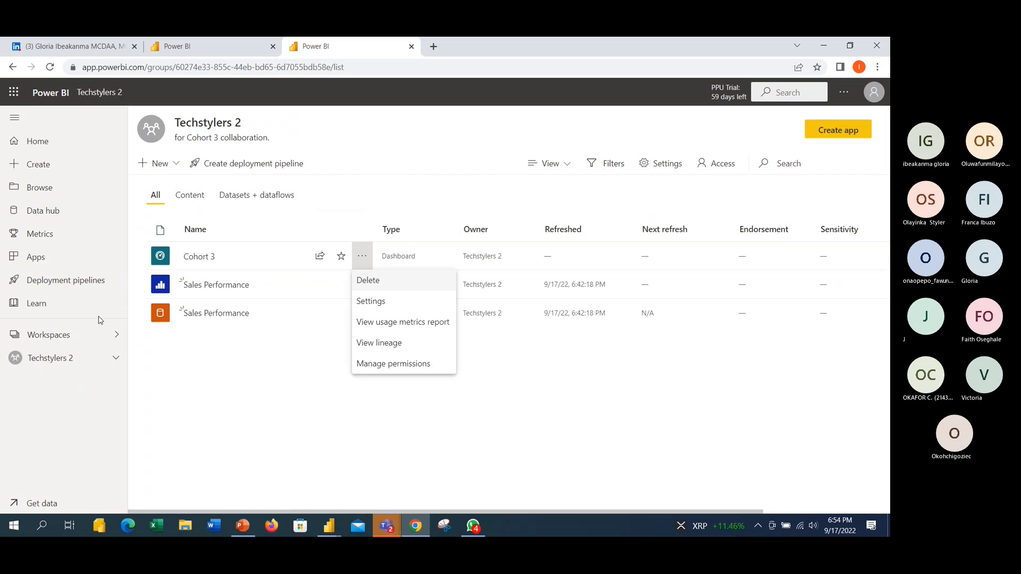
{"action": "left_click", "coordinate": [113, 361]}
{"action": "left_click", "coordinate": [113, 361]}
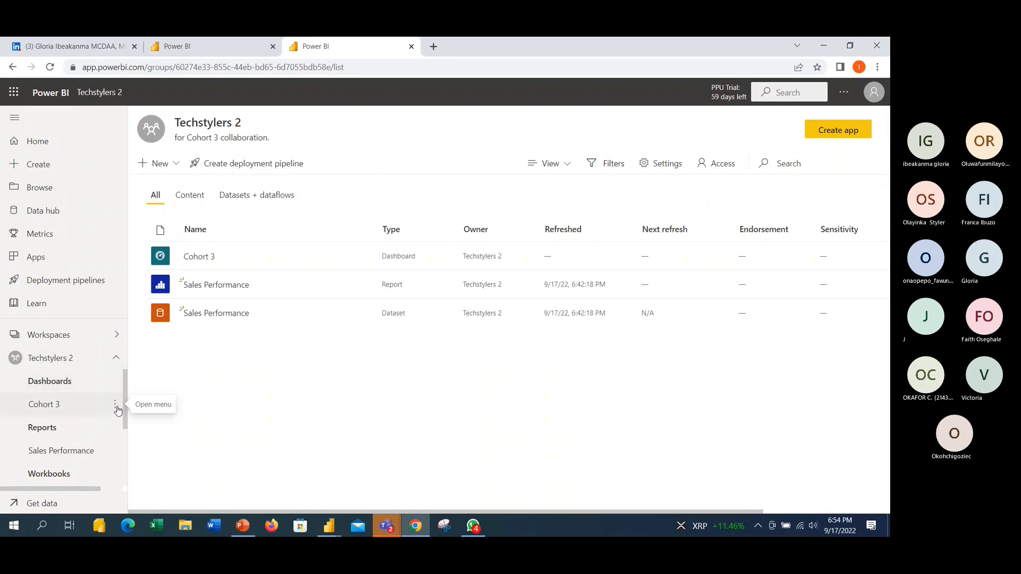
{"action": "left_click", "coordinate": [116, 407]}
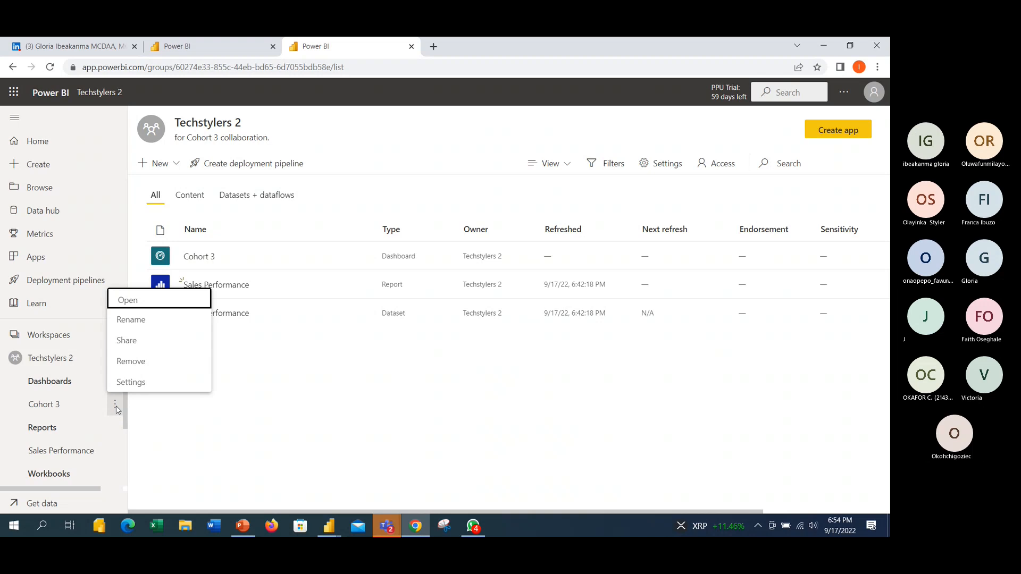
{"action": "left_click", "coordinate": [141, 344]}
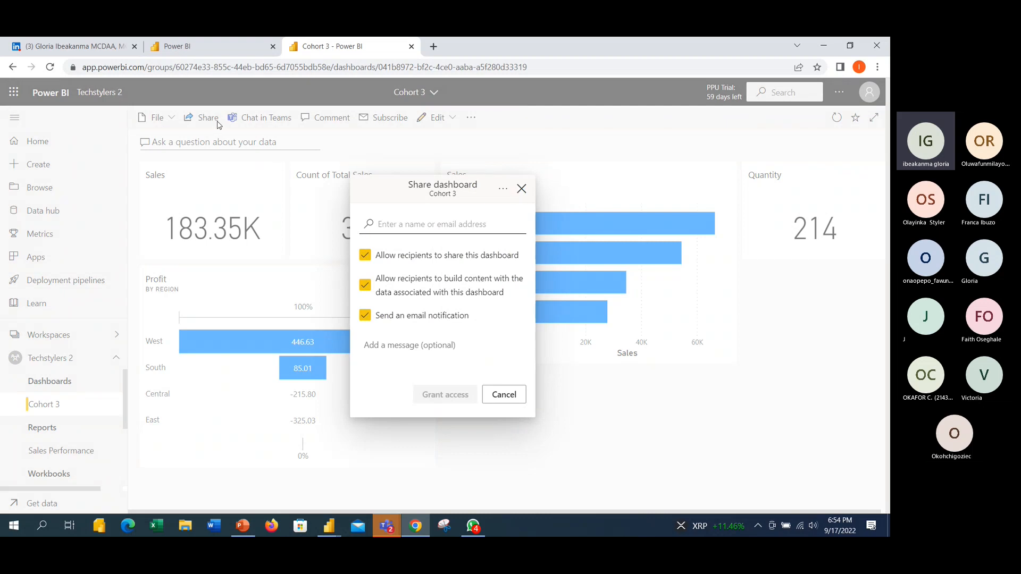
{"action": "left_click", "coordinate": [521, 189]}
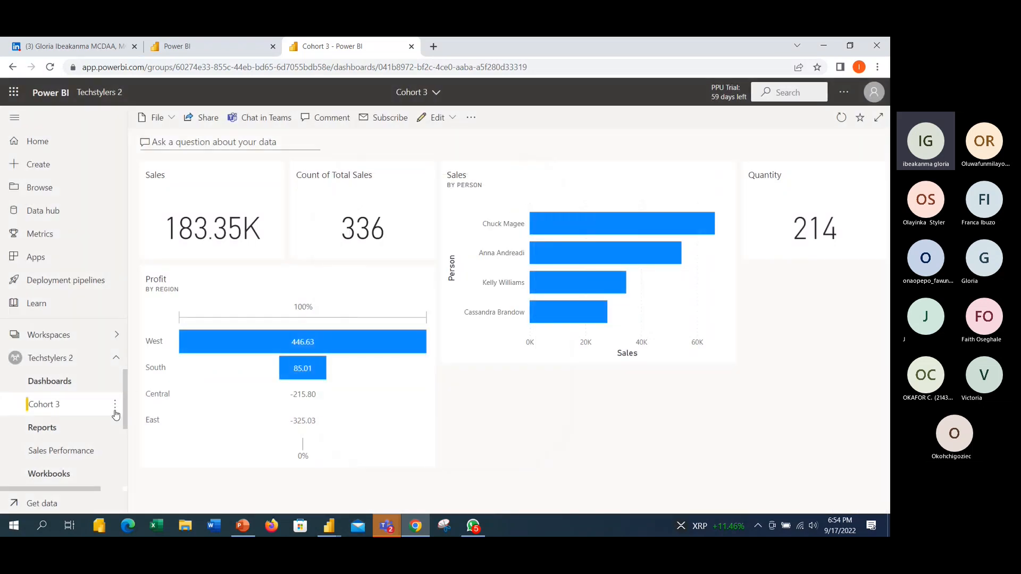
Review the available options for the Cohort 3 dashboard and the Sales Performance report, and show the list of workspaces
{"action": "left_click", "coordinate": [114, 408]}
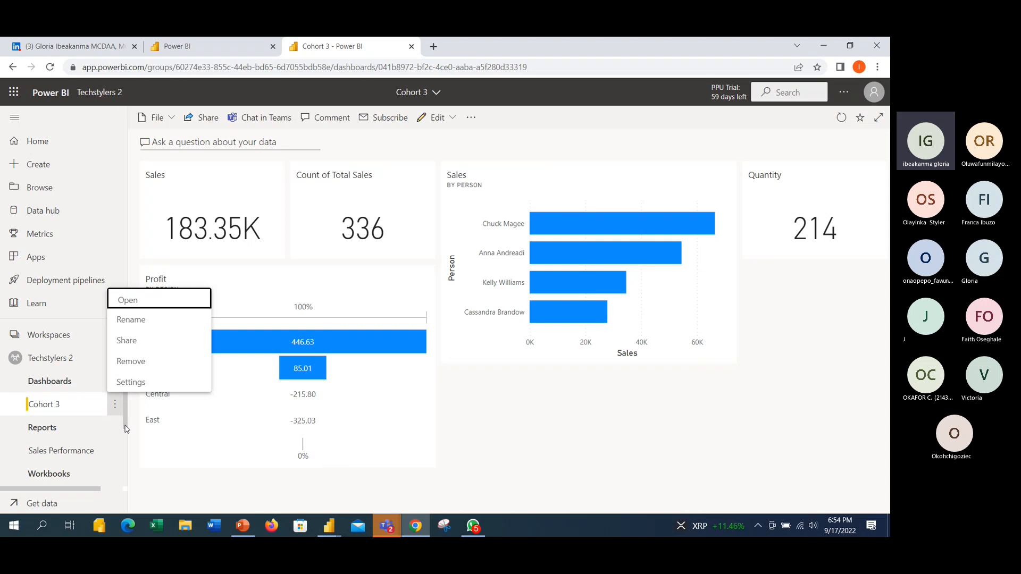
{"action": "left_click", "coordinate": [122, 447]}
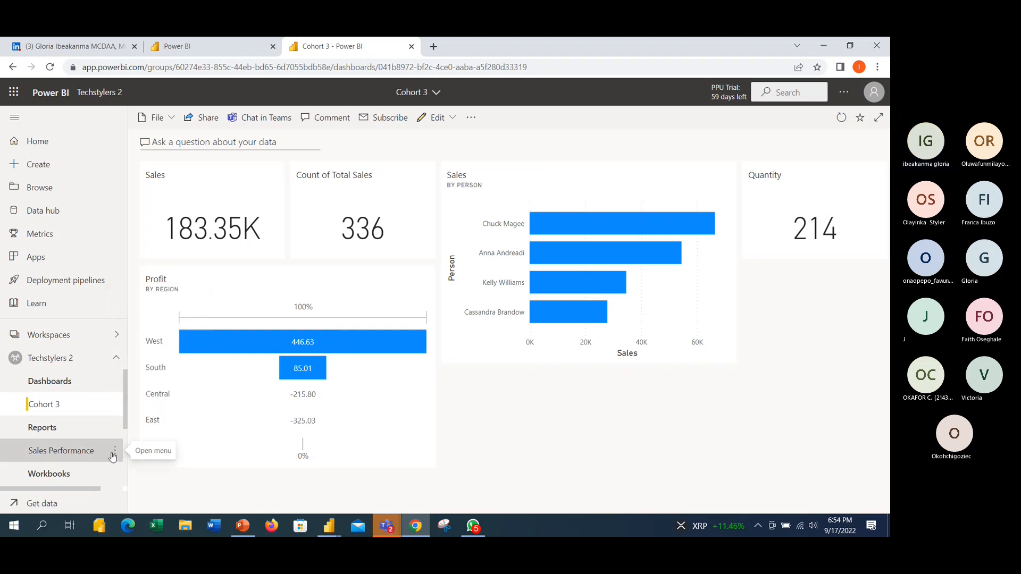
{"action": "left_click", "coordinate": [116, 452]}
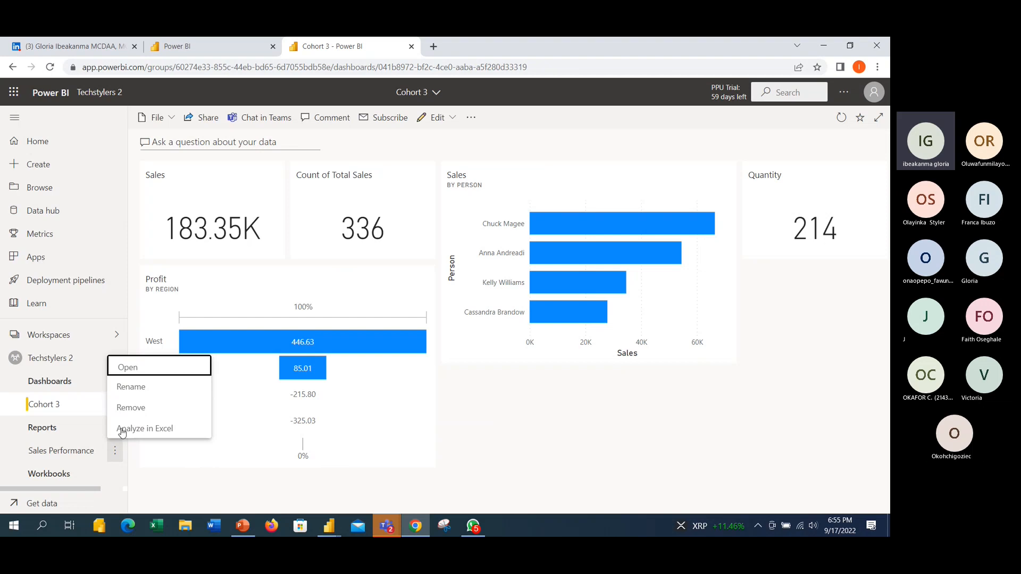
{"action": "left_click", "coordinate": [189, 498]}
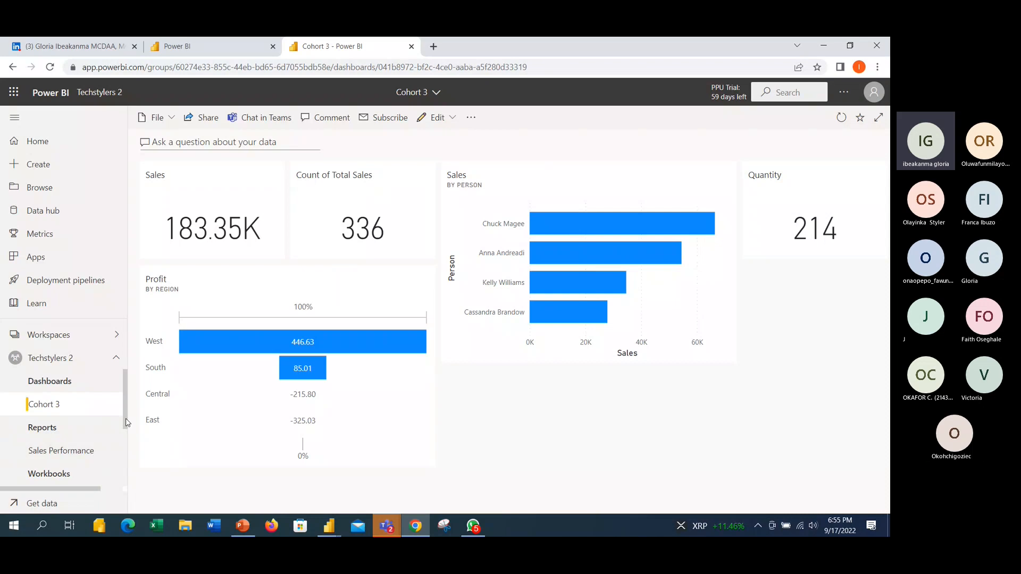
{"action": "left_click_drag", "start_coordinate": [127, 423], "coordinate": [133, 375]}
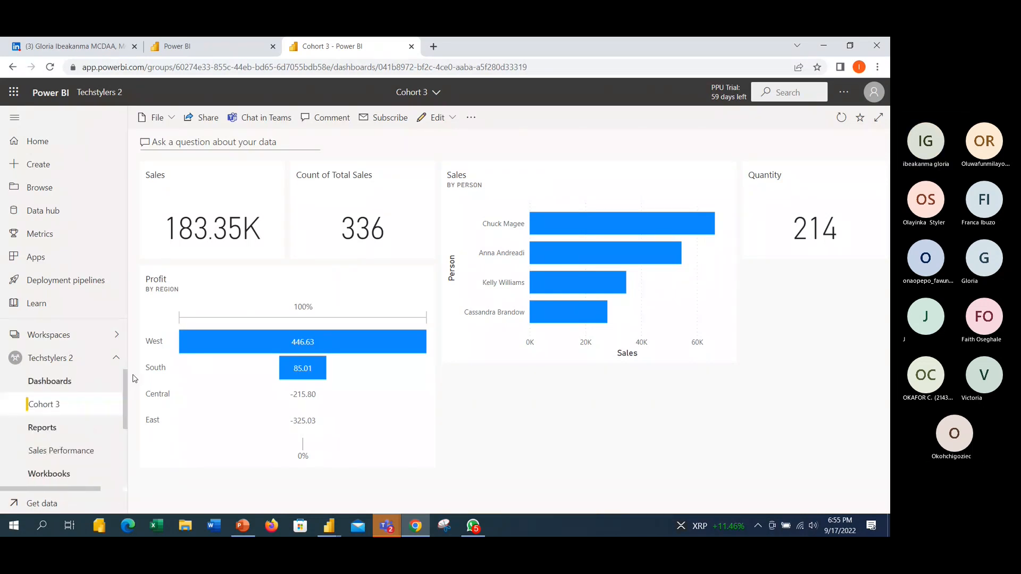
{"action": "left_click", "coordinate": [118, 335]}
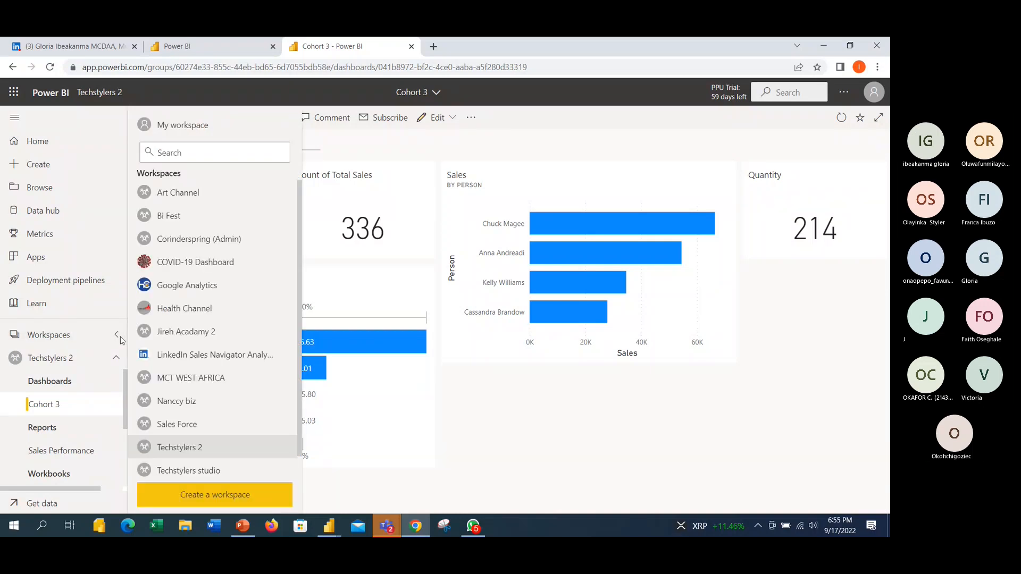
View the form for creating a workspace, cancel it and return to the Techstylers 2 content list
{"action": "left_click", "coordinate": [204, 489]}
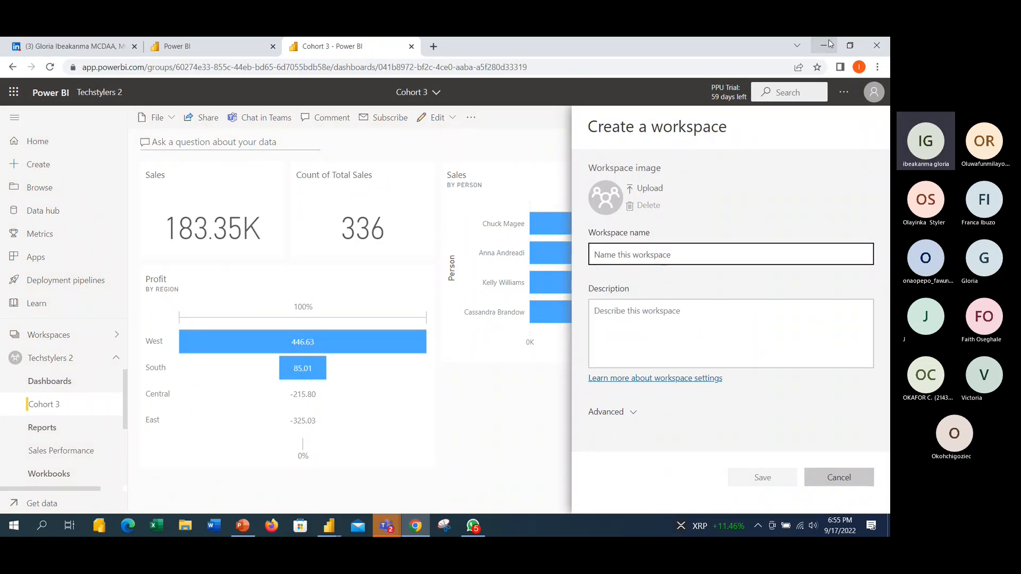
{"action": "left_click", "coordinate": [839, 486]}
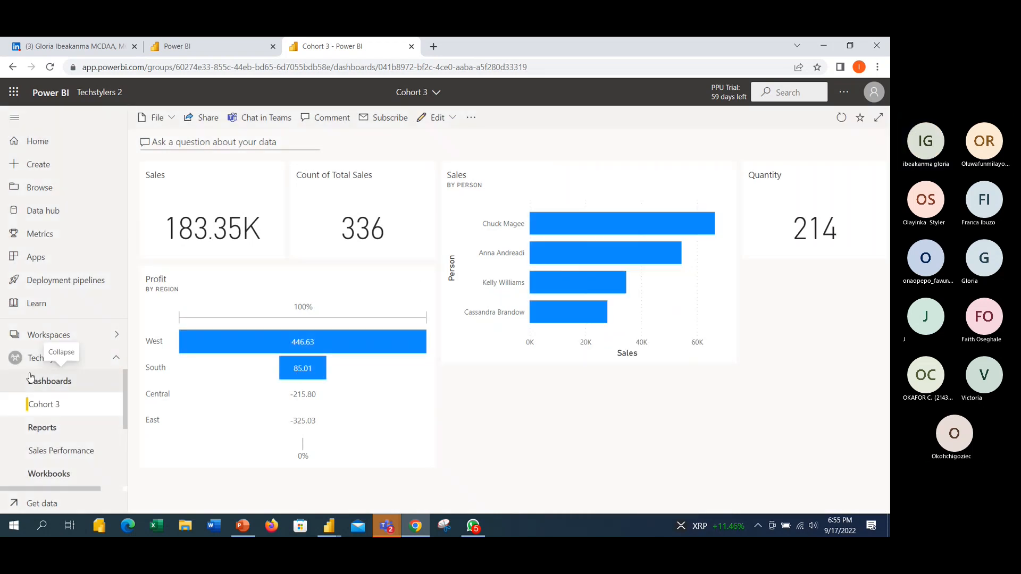
{"action": "left_click", "coordinate": [13, 67]}
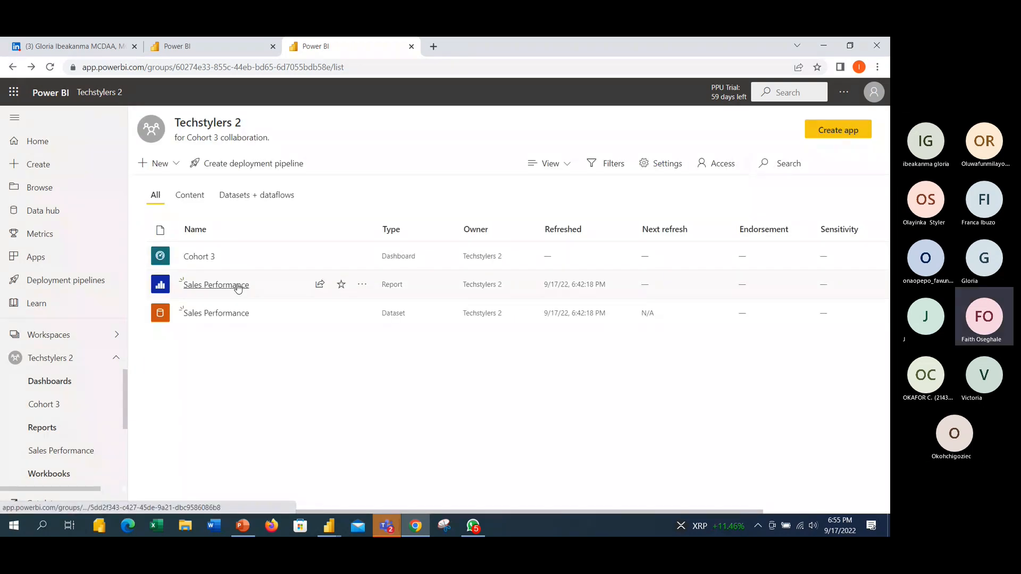
Open the Sales Performance report, check its available options and collapse the Reports group in the navigation
{"action": "left_click", "coordinate": [237, 286]}
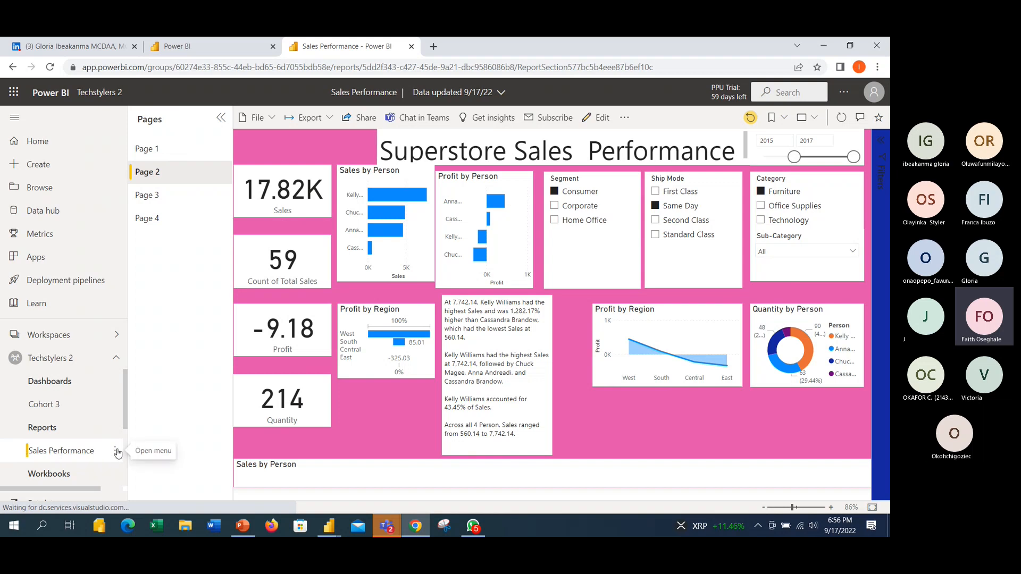
{"action": "left_click", "coordinate": [115, 454]}
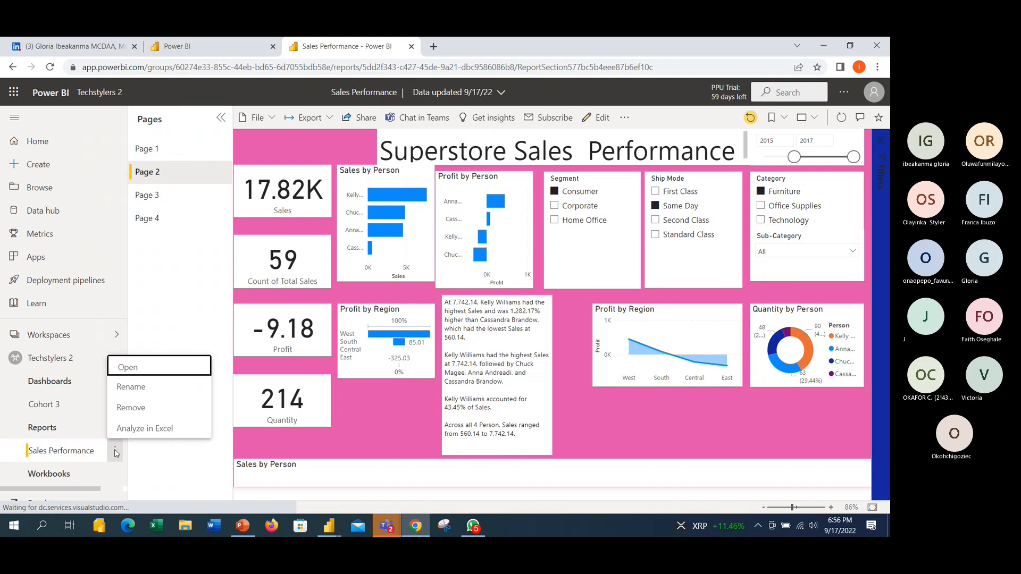
{"action": "left_click", "coordinate": [56, 432]}
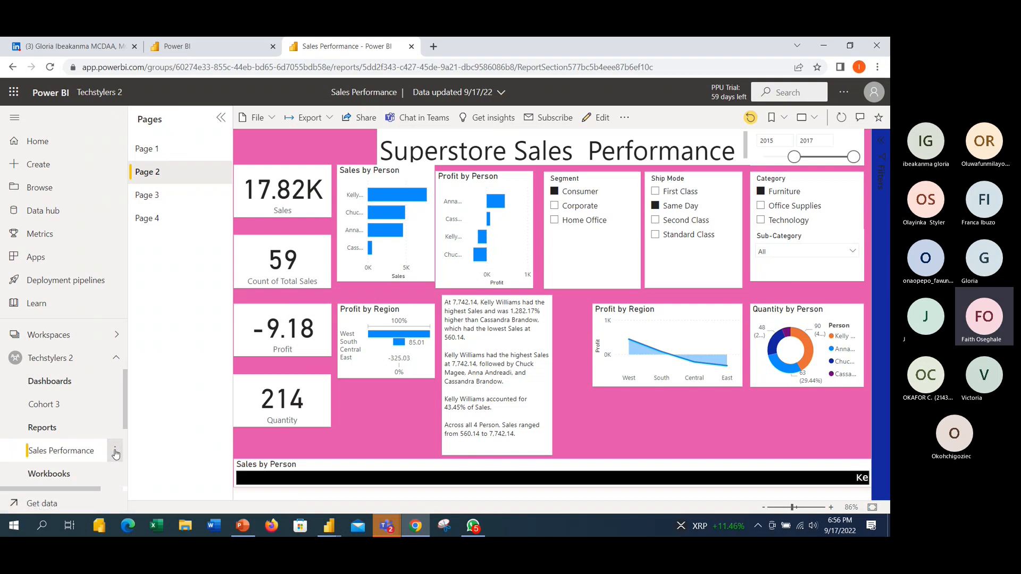
{"action": "left_click", "coordinate": [59, 432]}
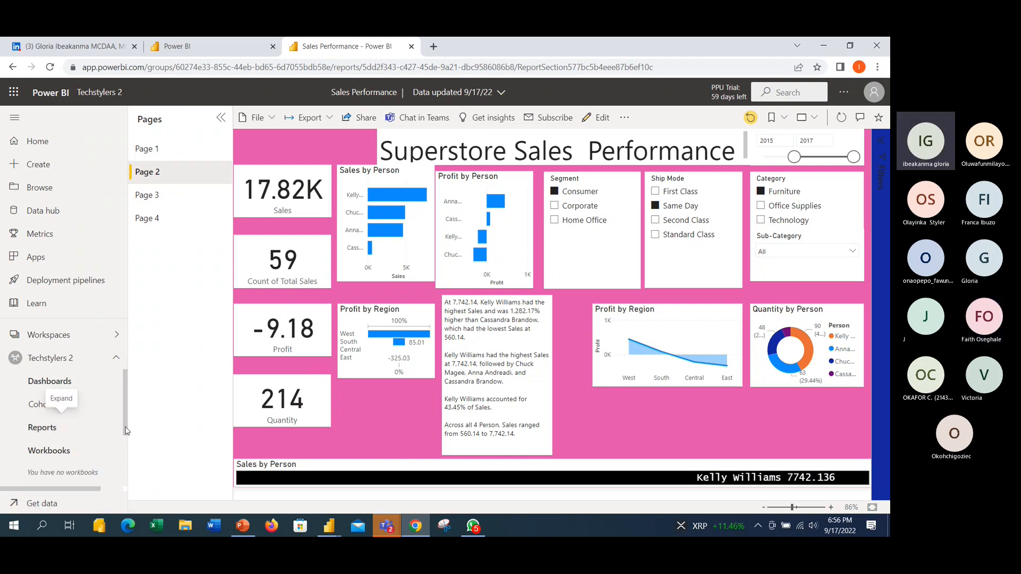
View the Sales Performance dataset's options and its row-level security roles, and return to the report
{"action": "scroll", "coordinate": [125, 428], "scroll_direction": "down", "scroll_amount": 2}
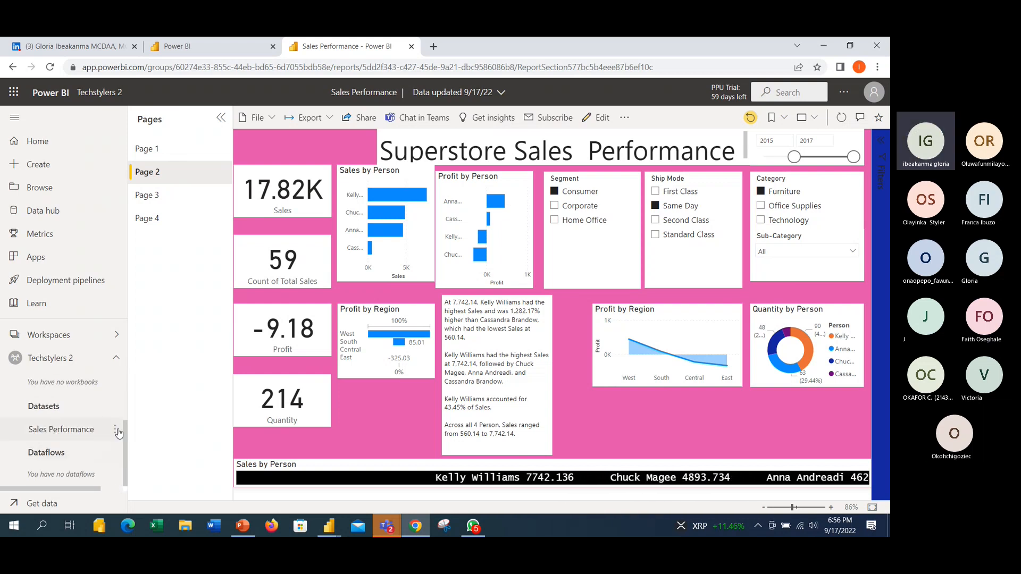
{"action": "left_click", "coordinate": [115, 429]}
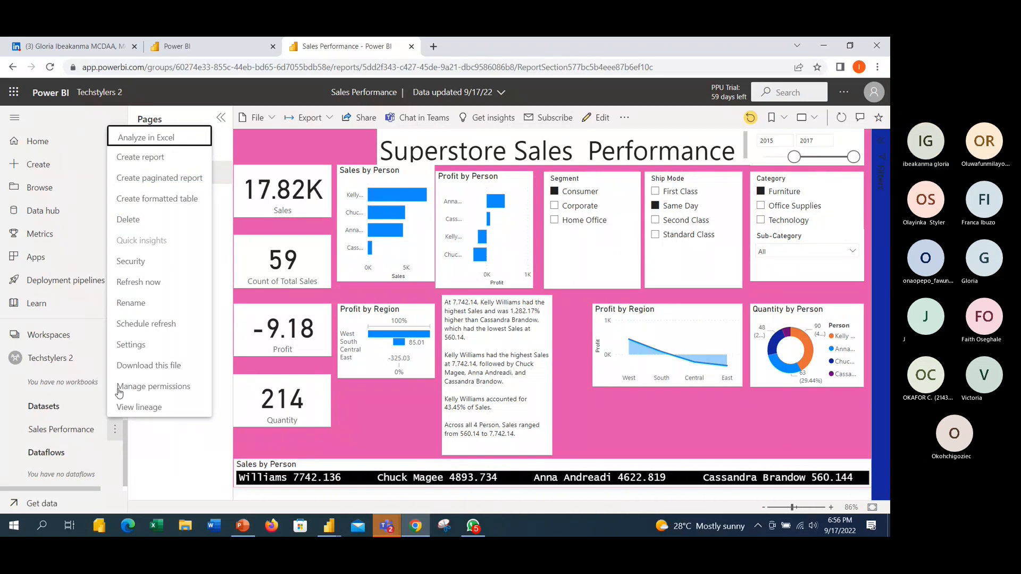
{"action": "left_click", "coordinate": [154, 265]}
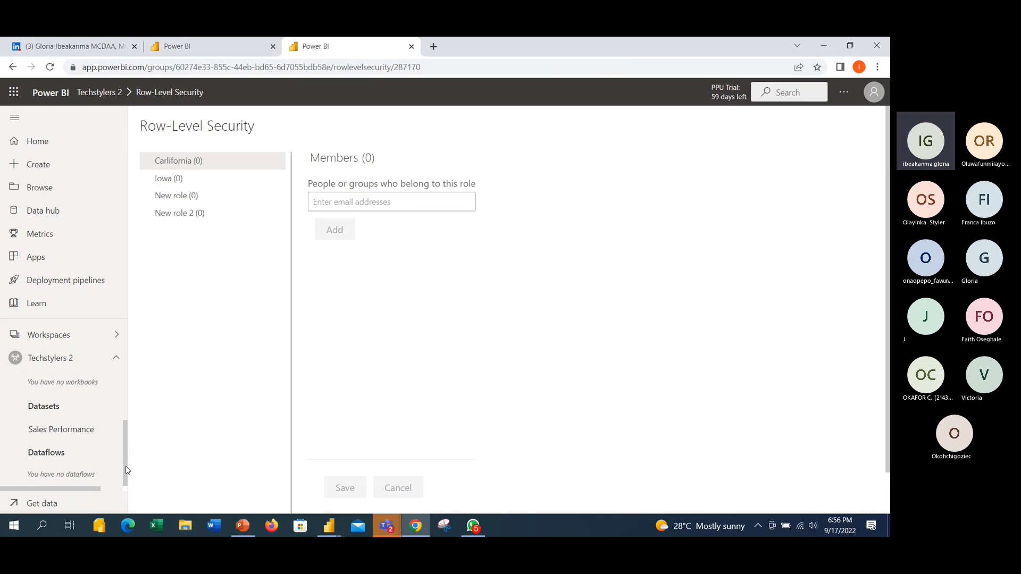
{"action": "mouse_move", "coordinate": [93, 433]}
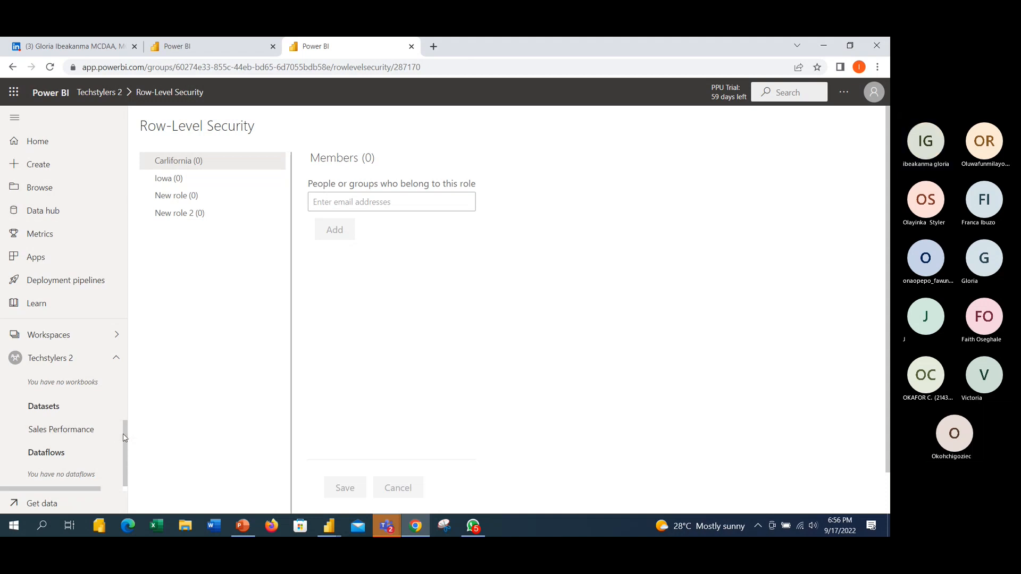
{"action": "left_click", "coordinate": [12, 69]}
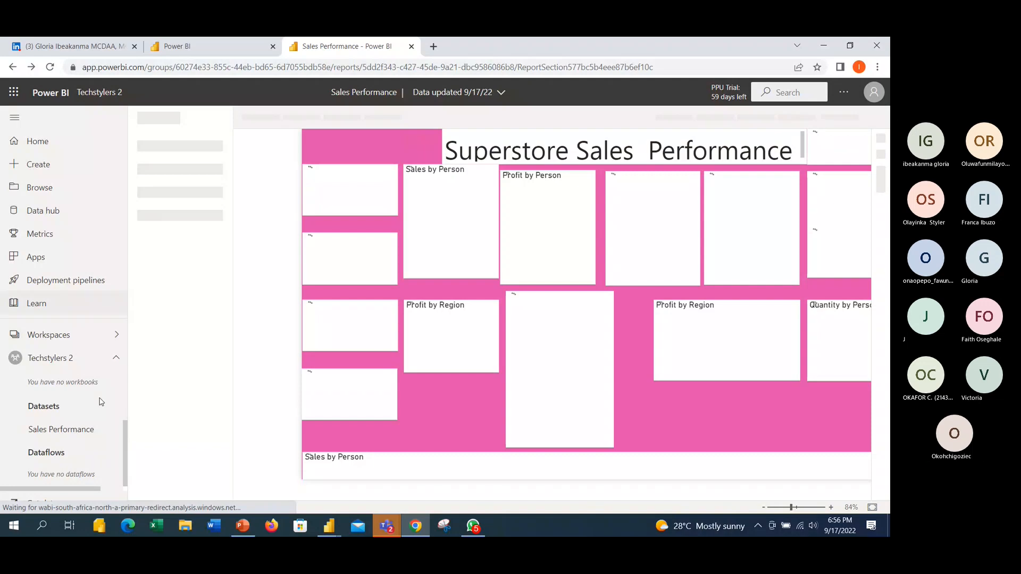
Start sharing the Cohort 3 dashboard and add the recipient's e-mail address from the suggestions
{"action": "scroll", "coordinate": [104, 420], "scroll_direction": "up", "scroll_amount": 2}
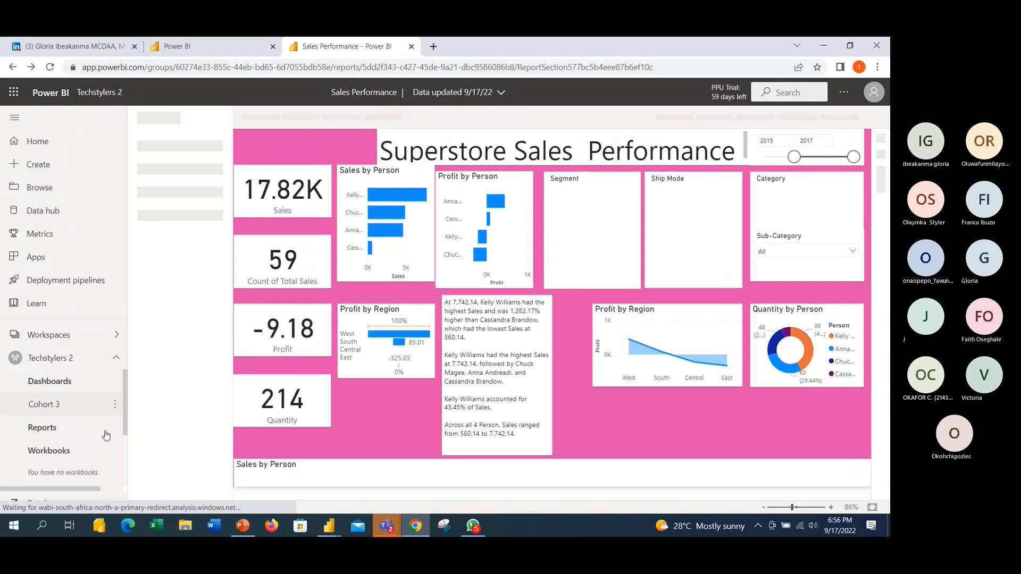
{"action": "left_click", "coordinate": [115, 406]}
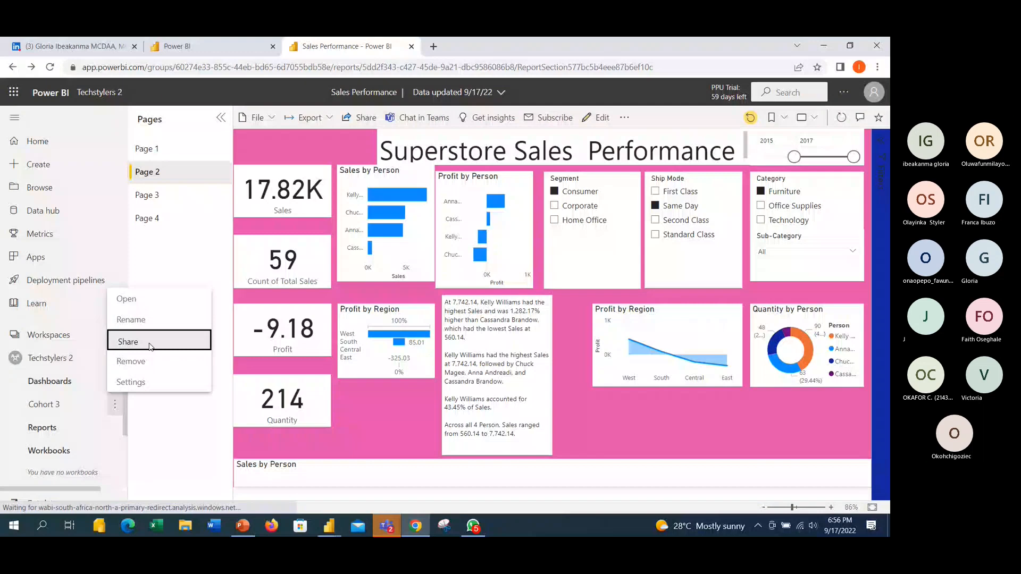
{"action": "left_click", "coordinate": [150, 346]}
{"action": "type", "text": "chioma"}
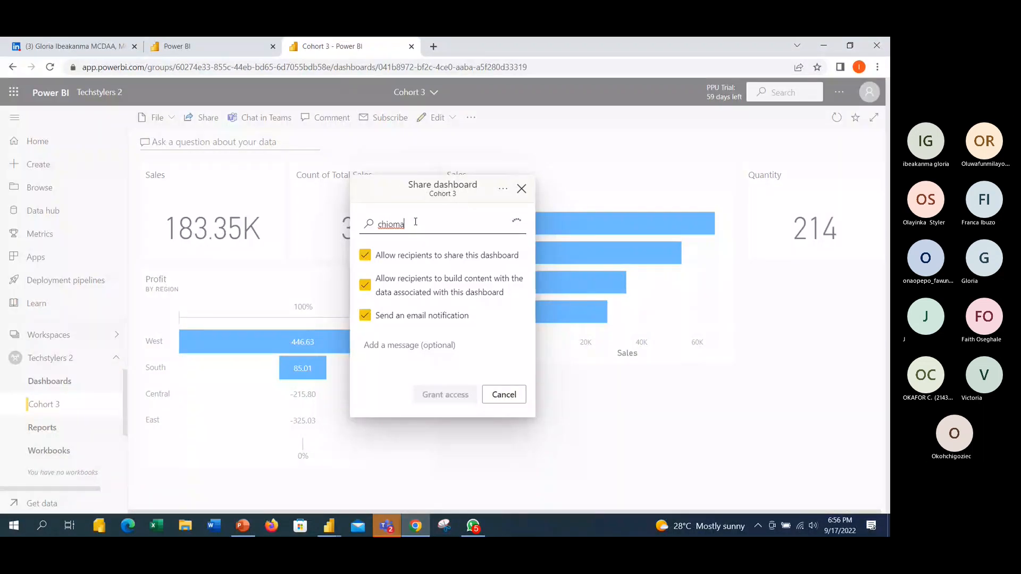
{"action": "left_click", "coordinate": [408, 247]}
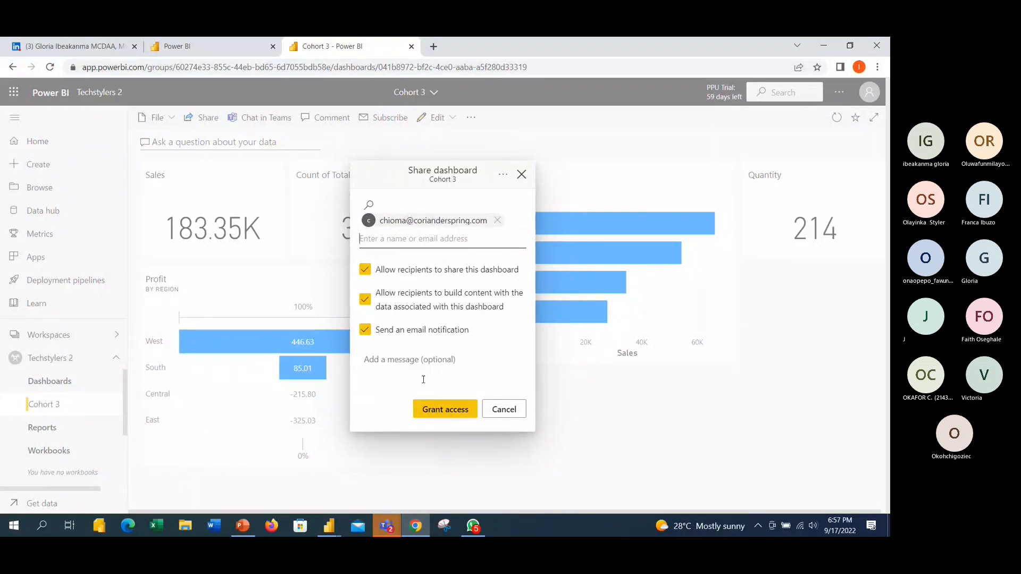
Add the message "please find the attached for your attention" and grant the recipient access to the dashboard
{"action": "left_click", "coordinate": [410, 369]}
{"action": "type", "text": "please"}
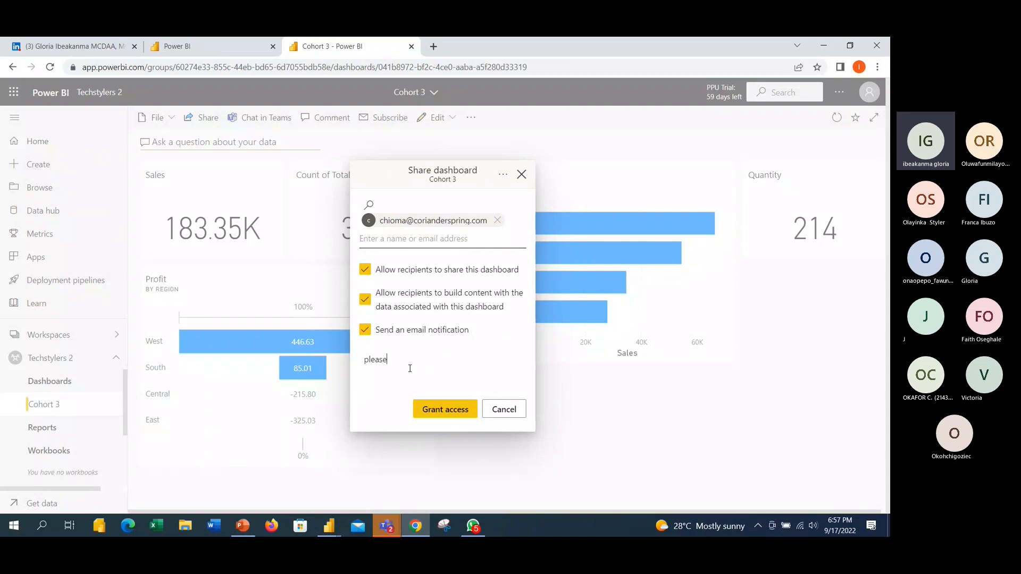
{"action": "type", "text": " find "}
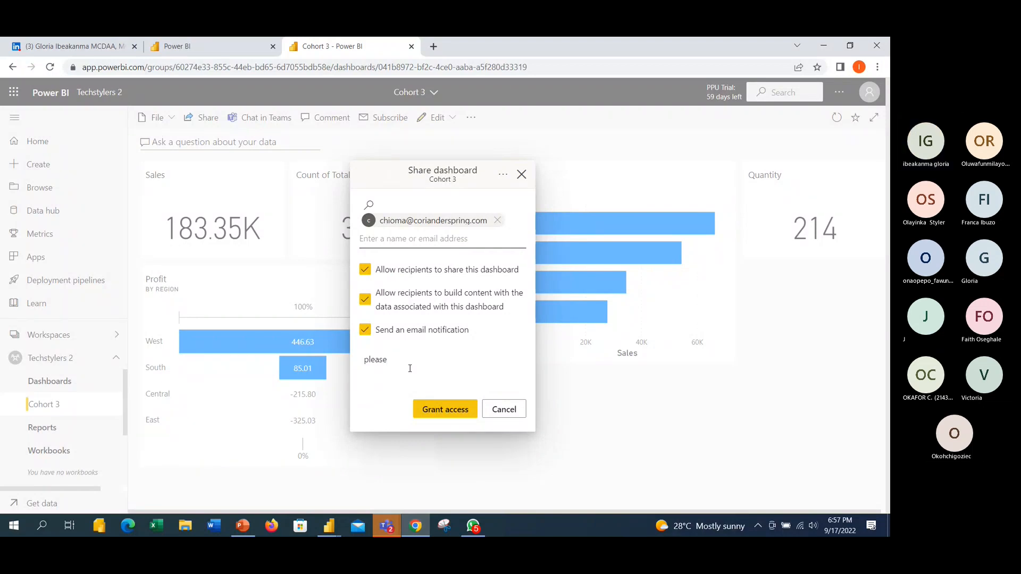
{"action": "type", "text": "the a"}
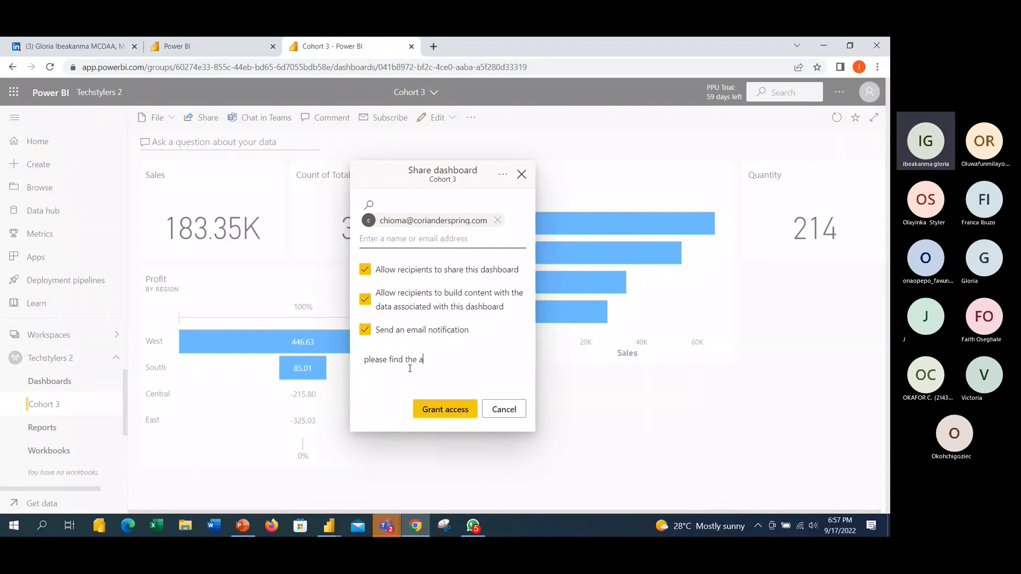
{"action": "type", "text": "ttached for your attention"}
{"action": "left_click", "coordinate": [443, 409]}
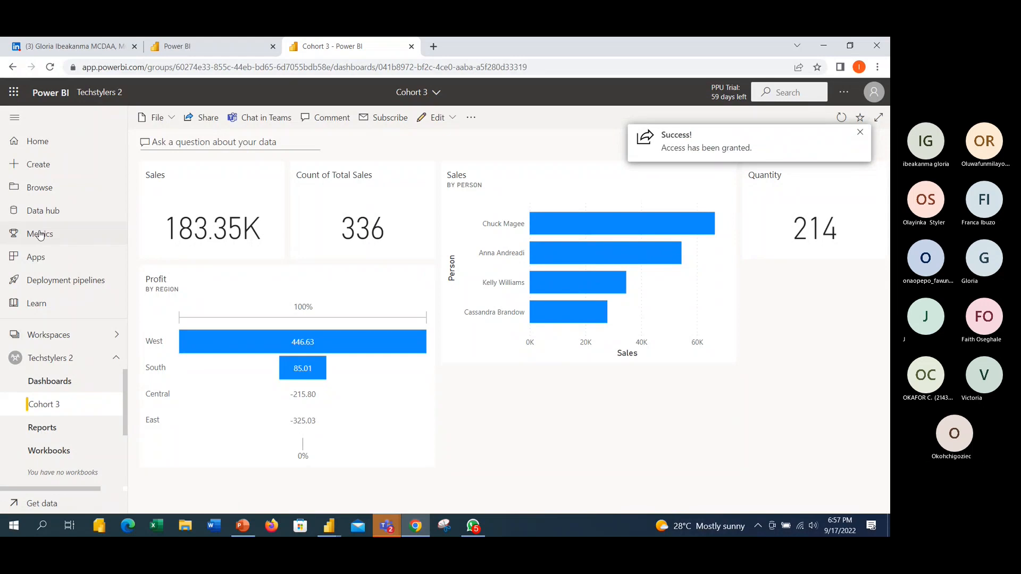
View the settings of the MCT WEST AFRICA workspace and close them without changes
{"action": "left_click", "coordinate": [72, 341]}
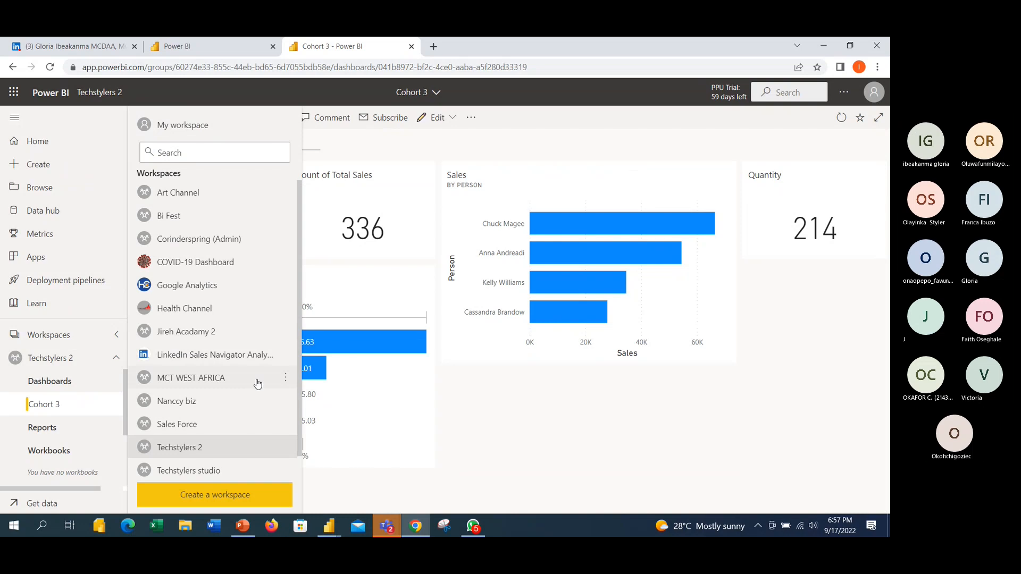
{"action": "left_click", "coordinate": [285, 378]}
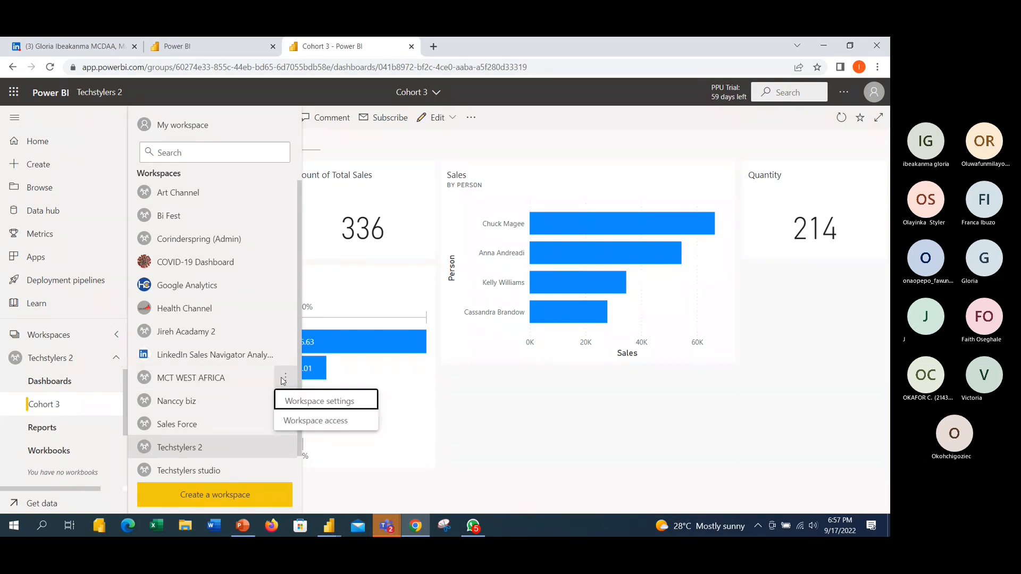
{"action": "left_click", "coordinate": [314, 401]}
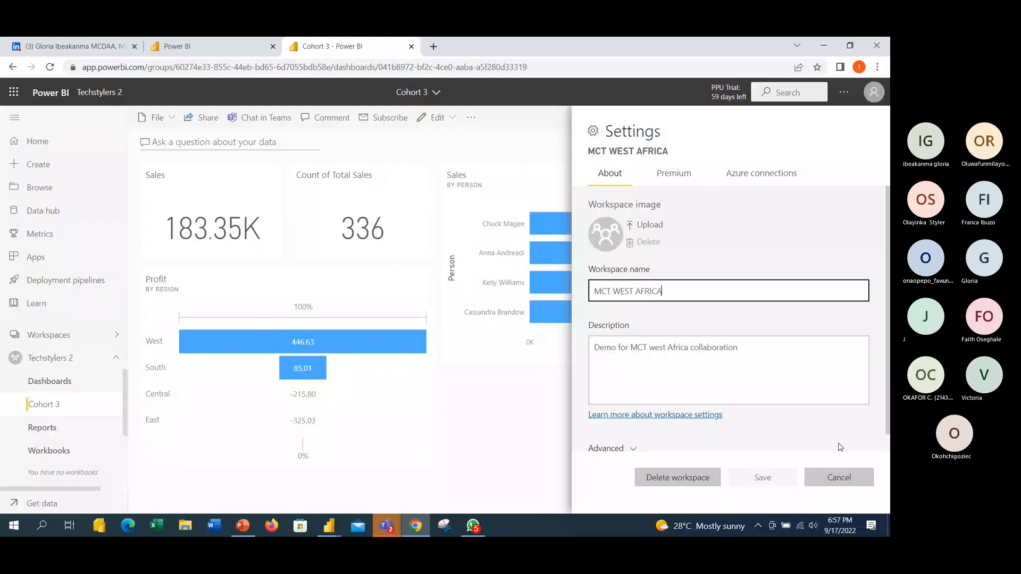
{"action": "left_click", "coordinate": [838, 477]}
Open the access settings of the MCT WEST AFRICA workspace and enter the new user's e-mail address
{"action": "left_click", "coordinate": [117, 335]}
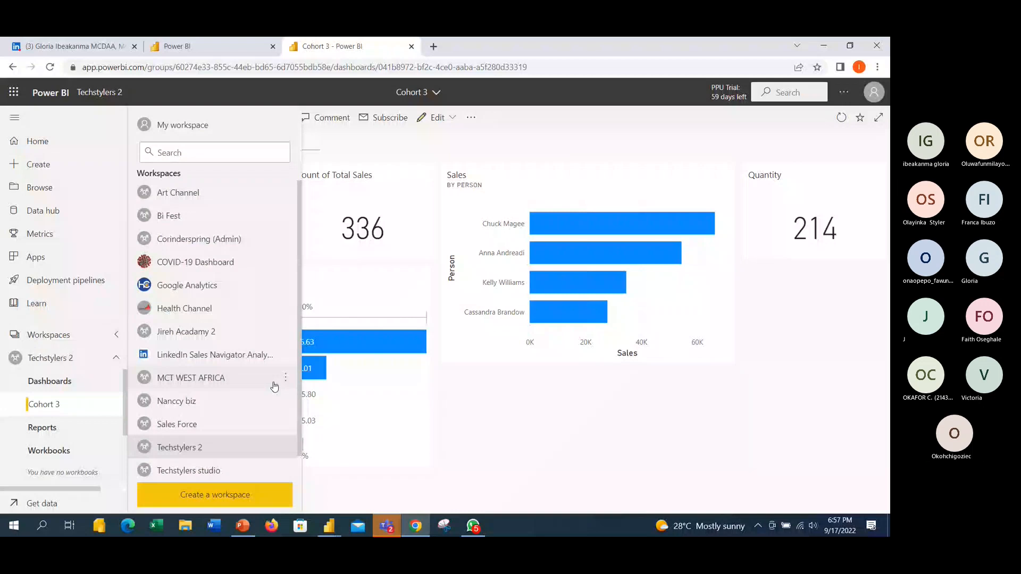
{"action": "left_click", "coordinate": [285, 378]}
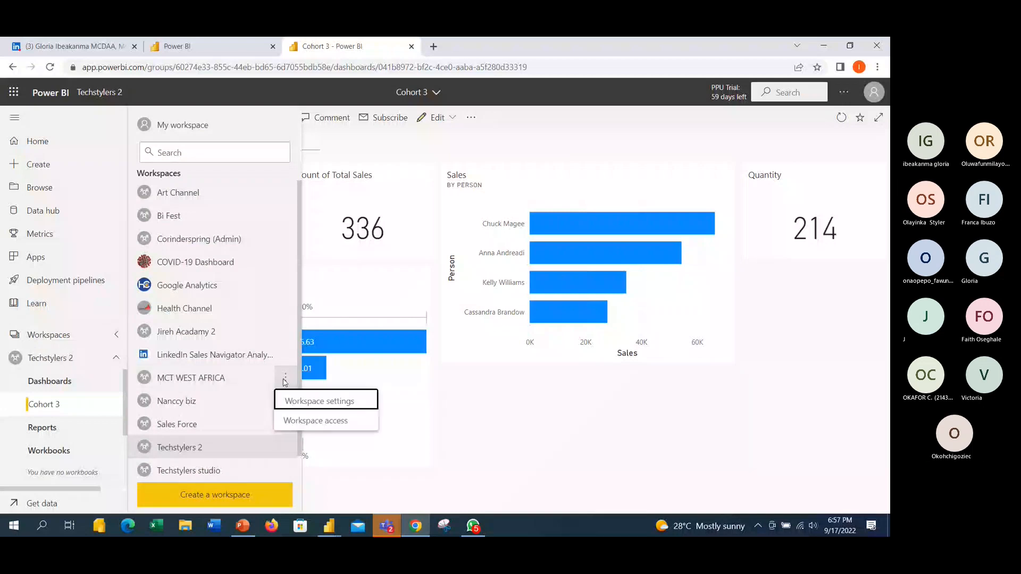
{"action": "left_click", "coordinate": [309, 421]}
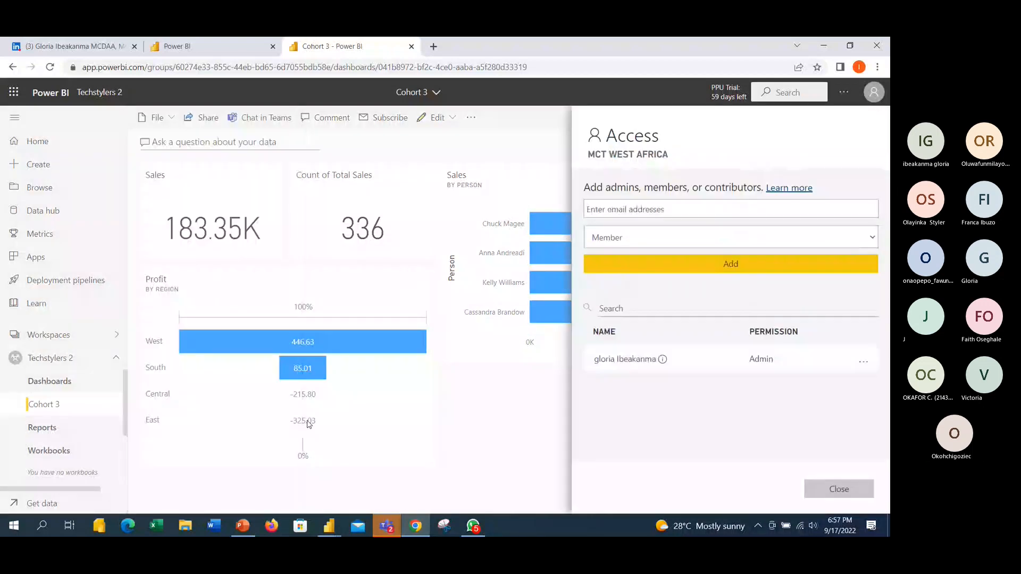
{"action": "left_click", "coordinate": [650, 210]}
{"action": "type", "text": "chioma"}
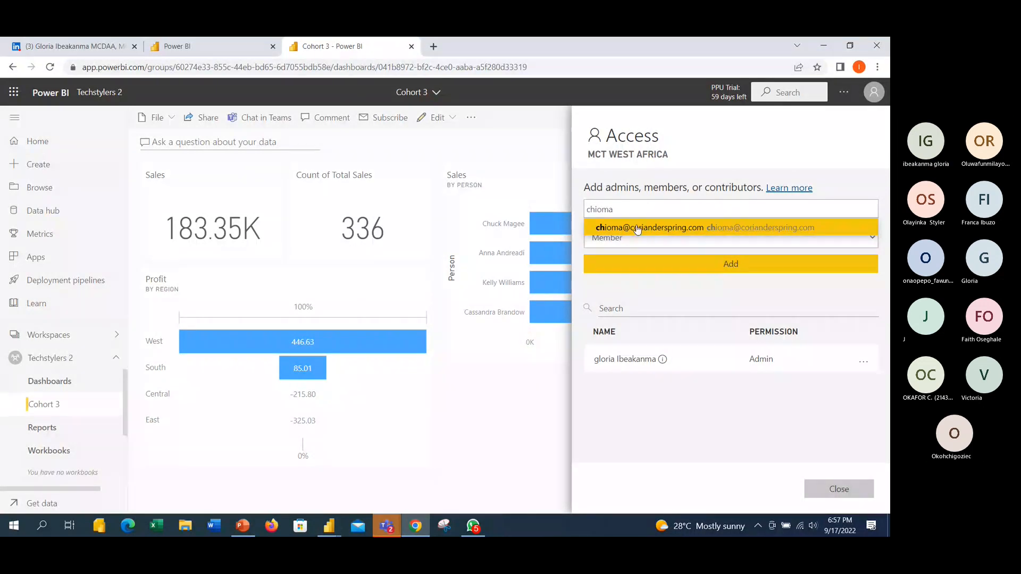
{"action": "left_click", "coordinate": [638, 228]}
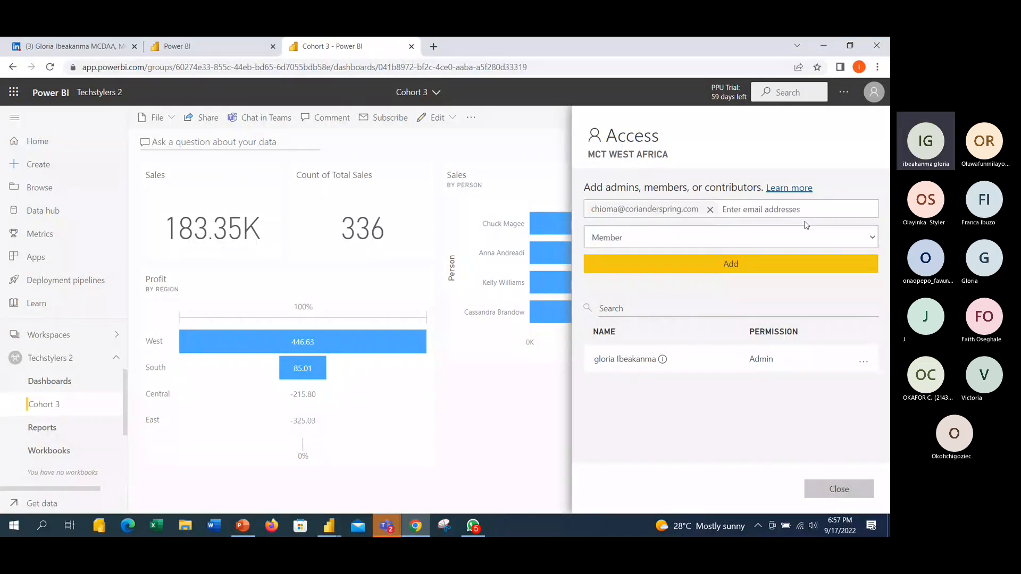
Set the entered user's role to Contributor and add them to the MCT WEST AFRICA workspace
{"action": "left_click", "coordinate": [873, 240]}
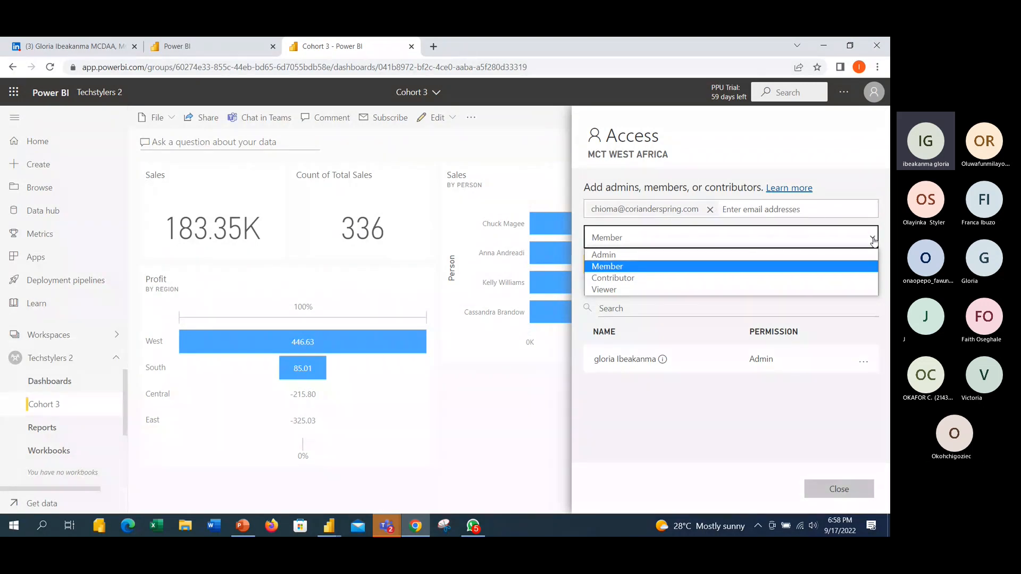
{"action": "left_click", "coordinate": [813, 278]}
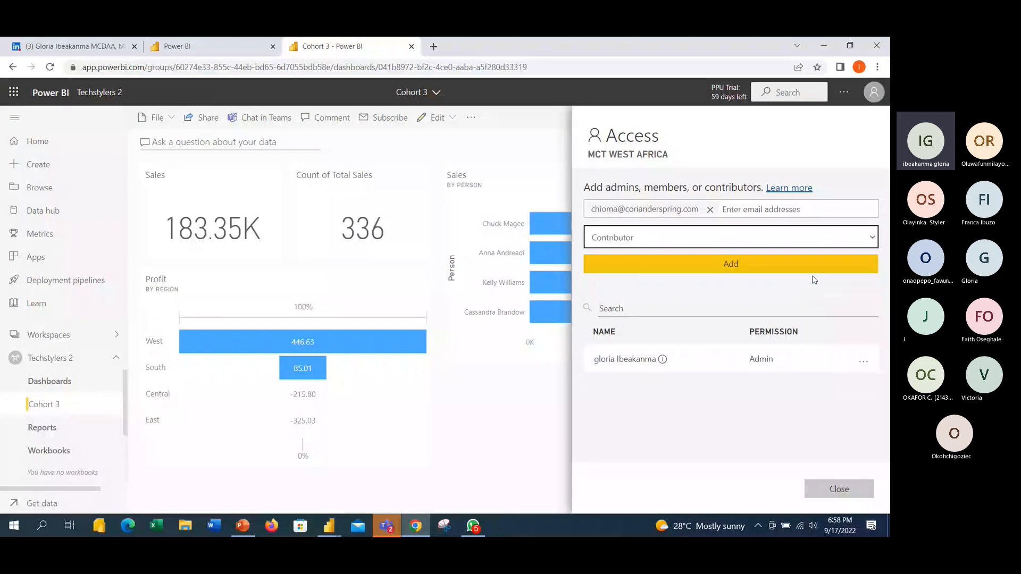
{"action": "left_click", "coordinate": [744, 266]}
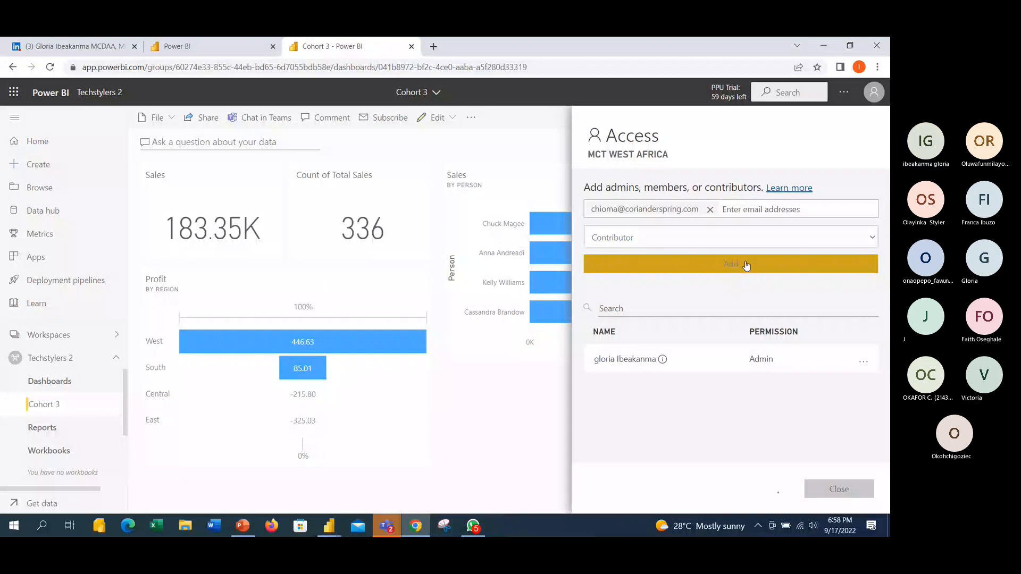
Enter a second user in the MCT WEST AFRICA access settings by picking the matching account suggestion
{"action": "left_click", "coordinate": [692, 211]}
{"action": "type", "text": "chio"}
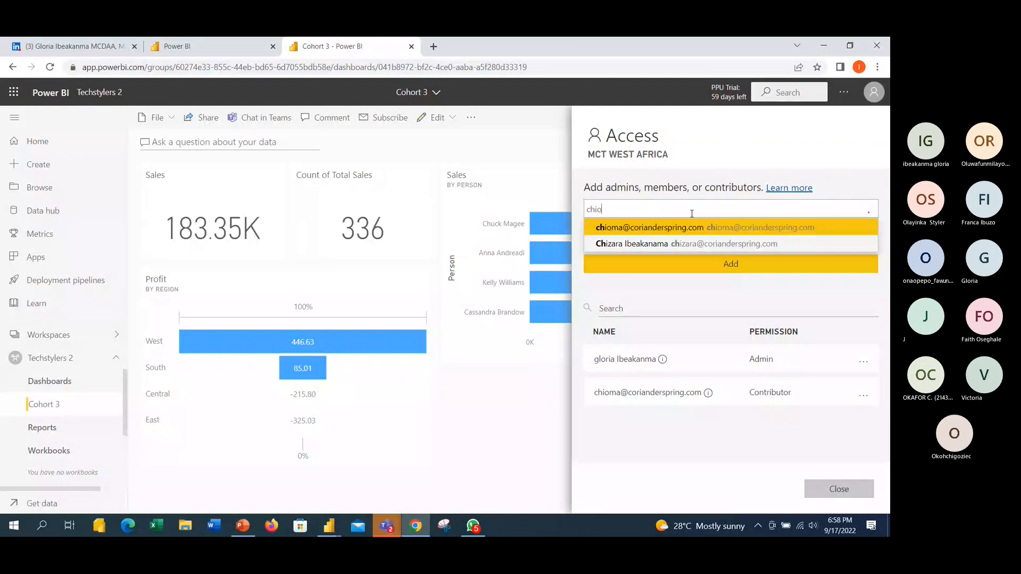
{"action": "type", "text": "ma"}
{"action": "key", "text": "BackSpace"}
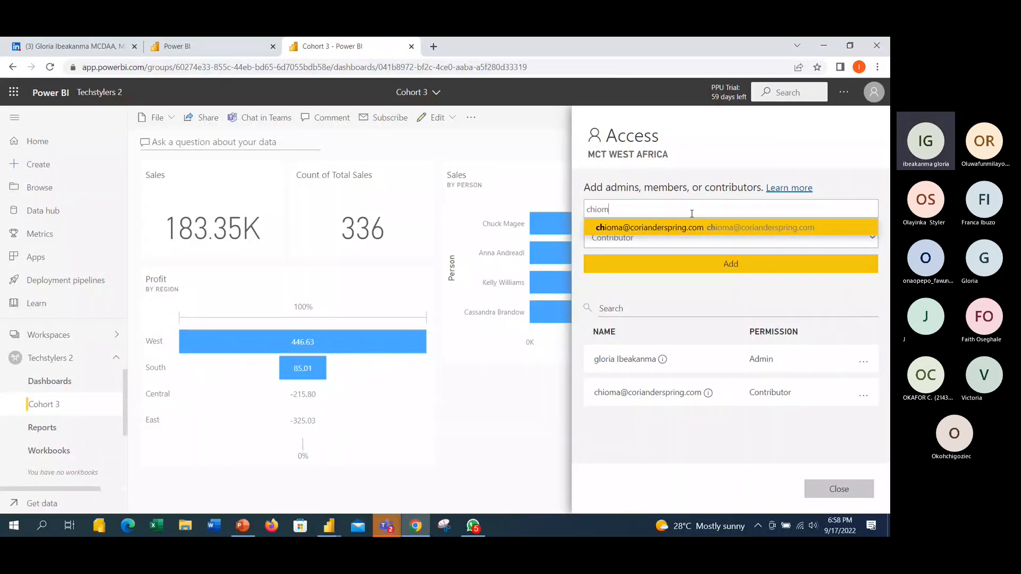
{"action": "key", "text": "BackSpace"}
{"action": "key", "text": "BackSpace"}
{"action": "type", "text": "za"}
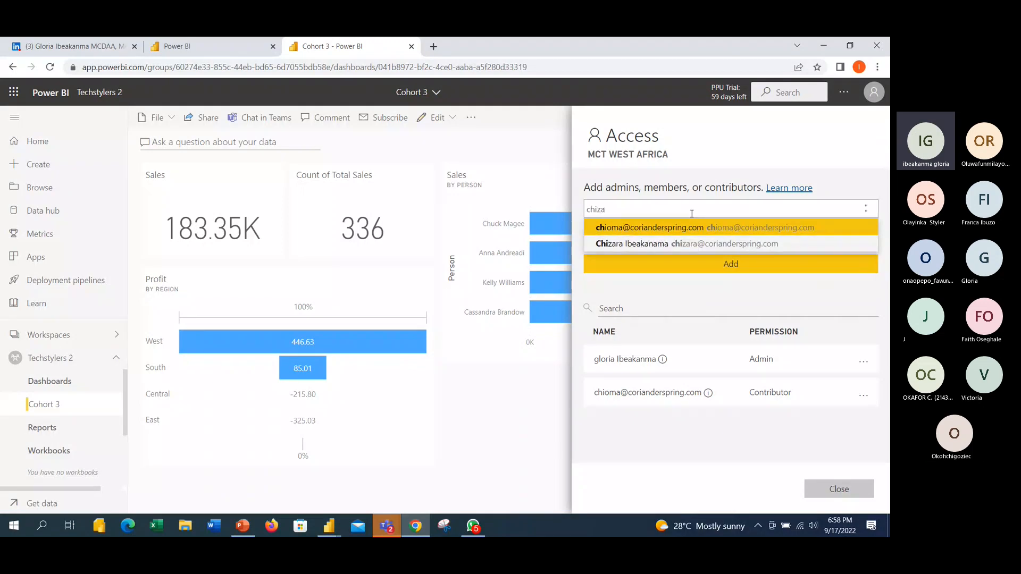
{"action": "left_click", "coordinate": [861, 242]}
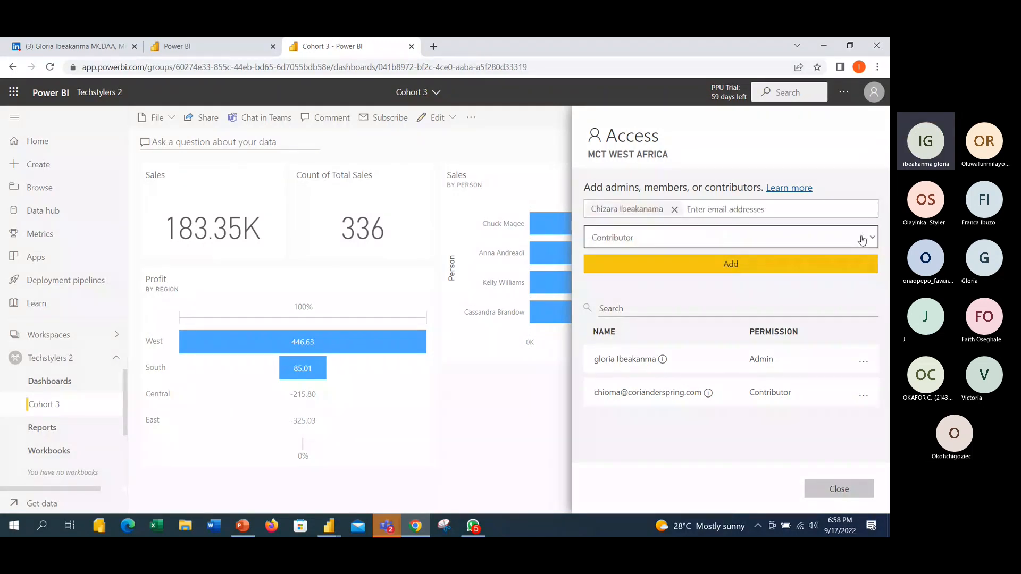
Set the second user's role to Member and add them to the MCT WEST AFRICA workspace
{"action": "left_click", "coordinate": [871, 239]}
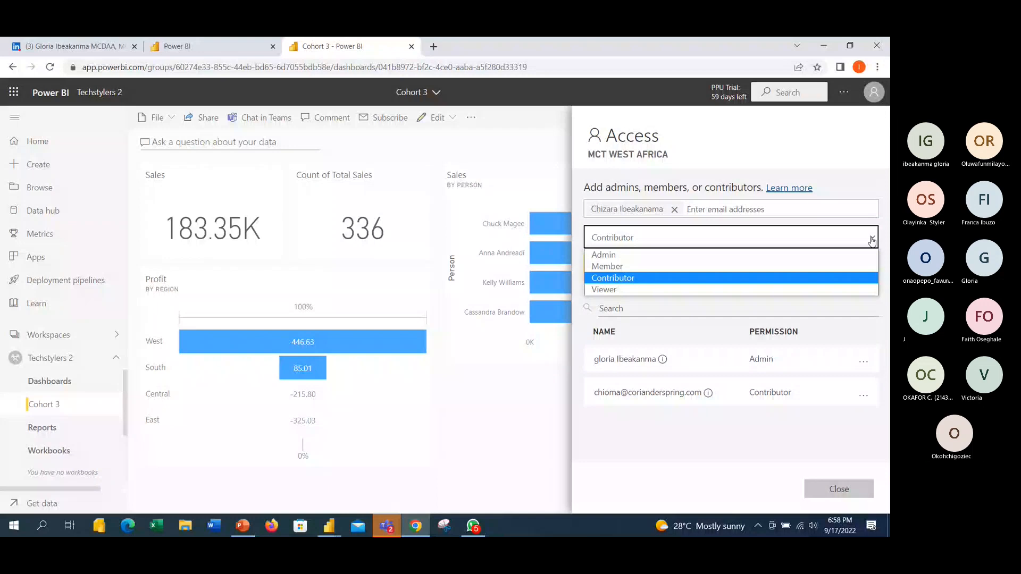
{"action": "left_click", "coordinate": [812, 267]}
{"action": "left_click", "coordinate": [803, 266]}
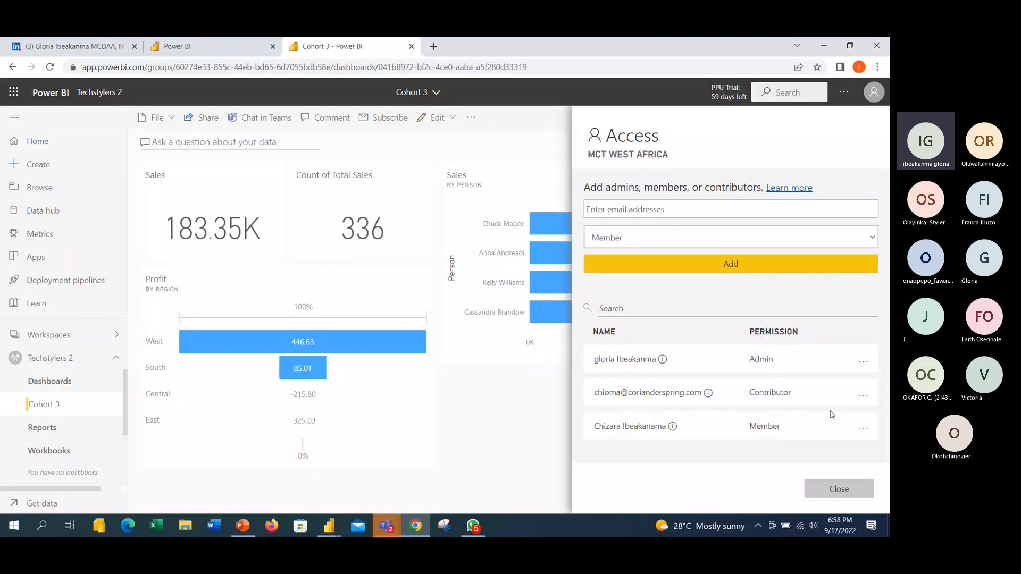
Switch to the PowerPoint presentation and show slide 15, the workspace role permissions table, full screen
{"action": "mouse_move", "coordinate": [244, 527]}
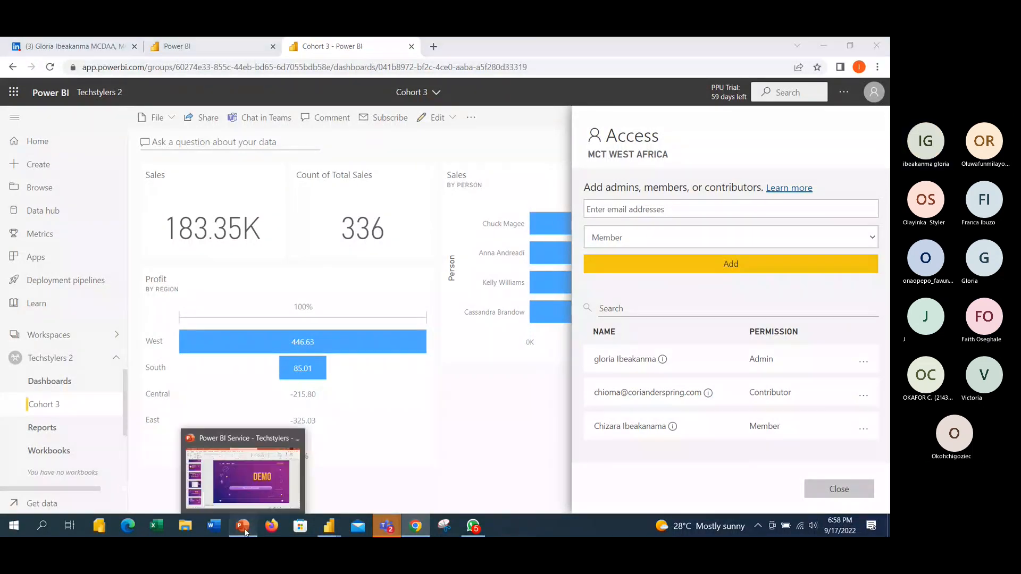
{"action": "left_click", "coordinate": [243, 529]}
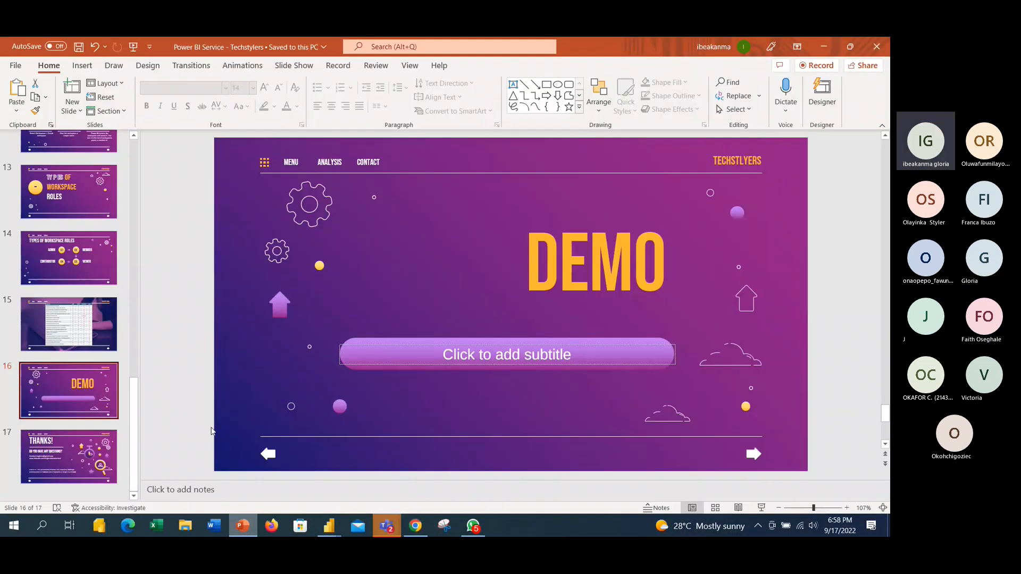
{"action": "left_click_drag", "start_coordinate": [137, 409], "coordinate": [138, 400]}
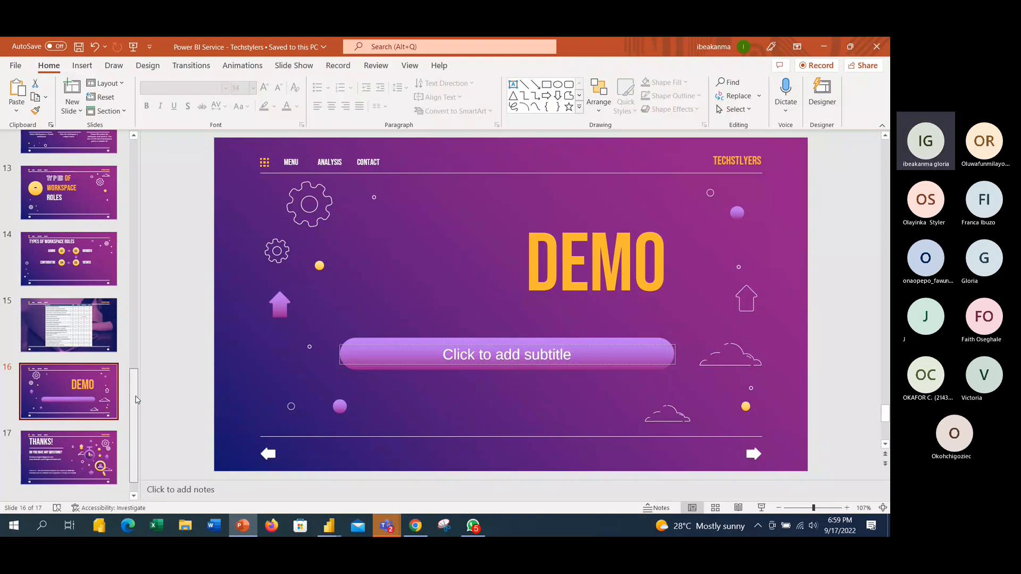
{"action": "key", "text": "Up"}
{"action": "mouse_move", "coordinate": [415, 526]}
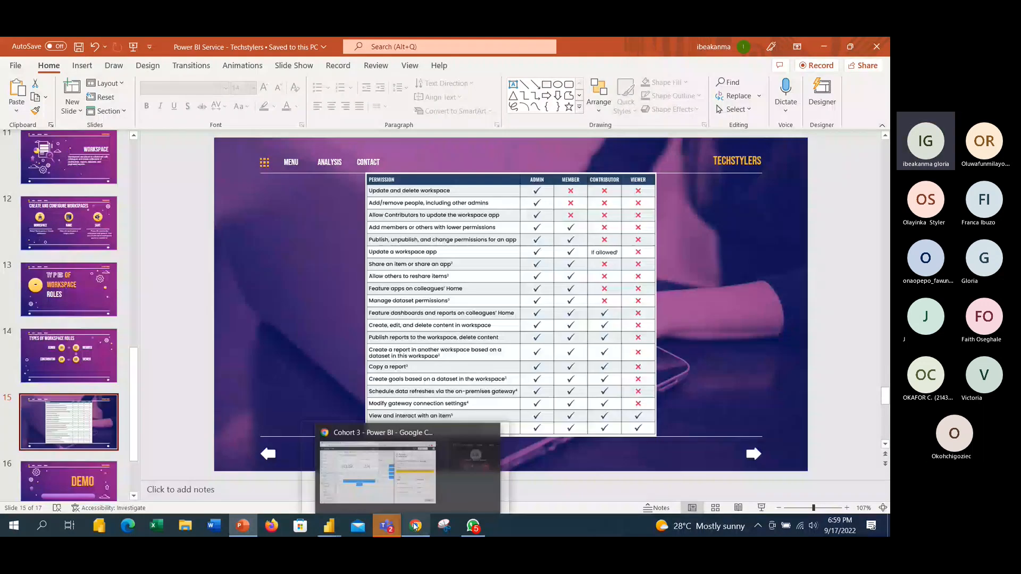
{"action": "left_click", "coordinate": [416, 526]}
{"action": "left_click", "coordinate": [826, 46]}
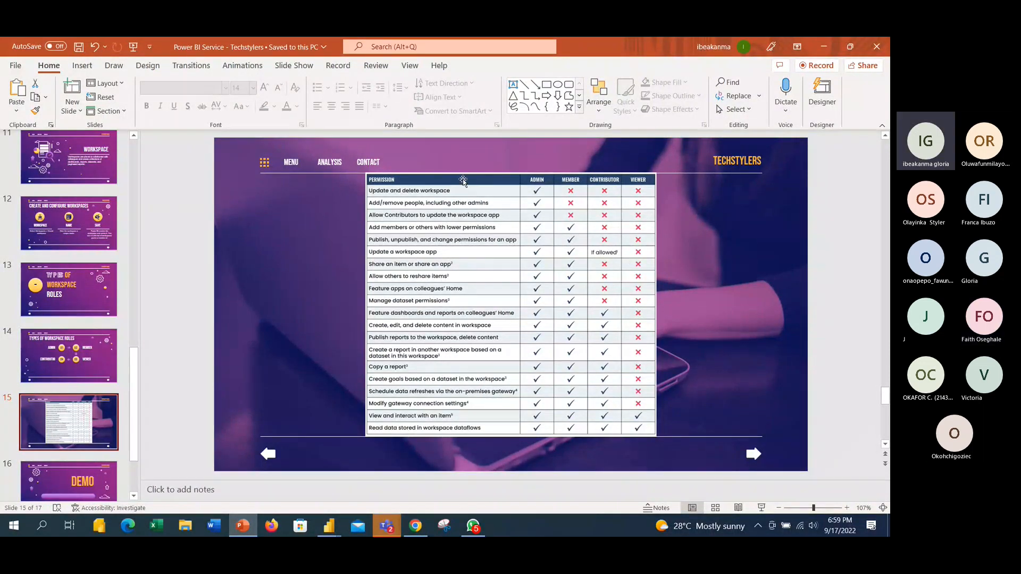
{"action": "left_click", "coordinate": [761, 508]}
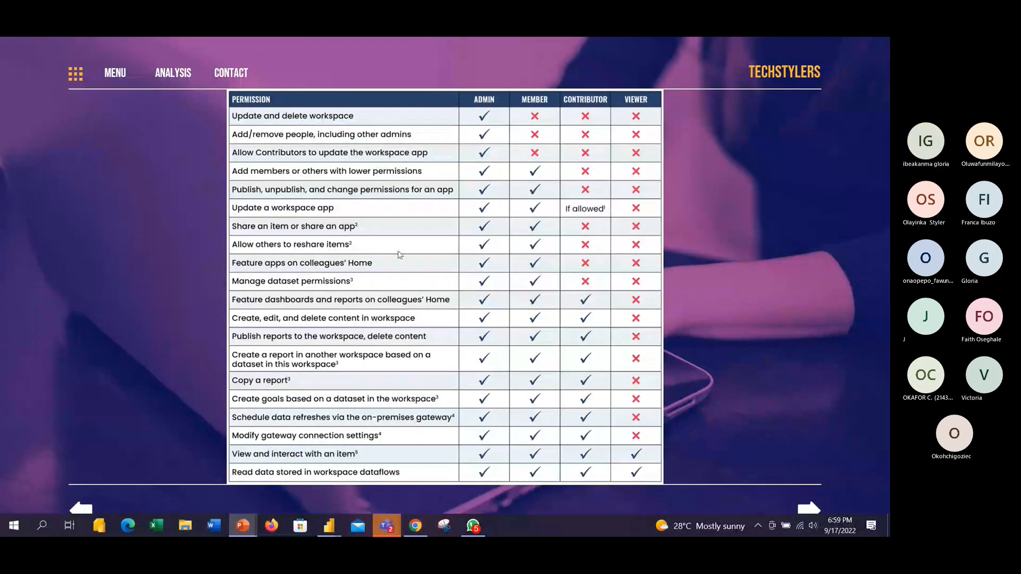
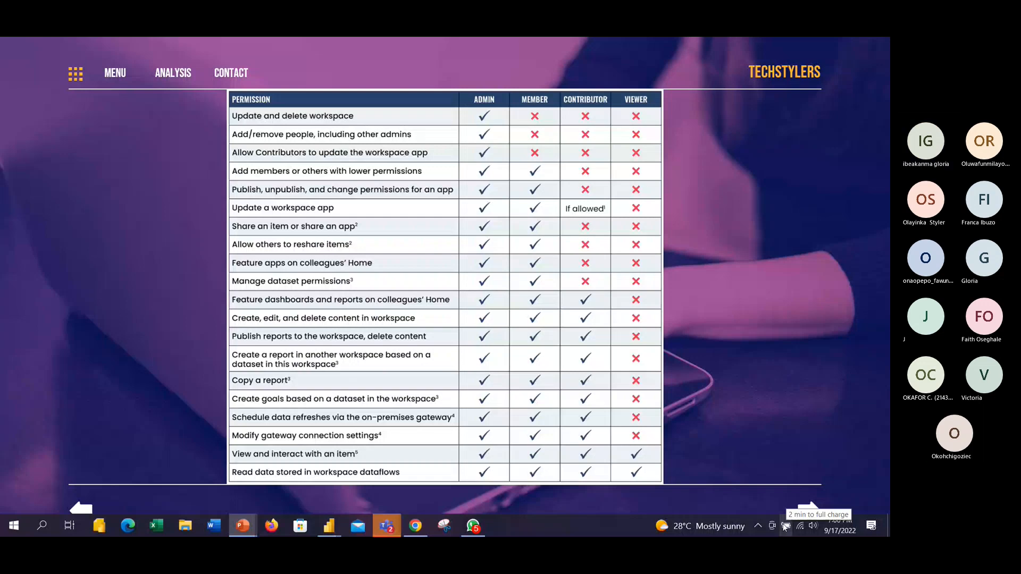
End the slide show, return to Power BI in the Chrome browser and close the MCT WEST AFRICA access settings
{"action": "key", "text": "Escape"}
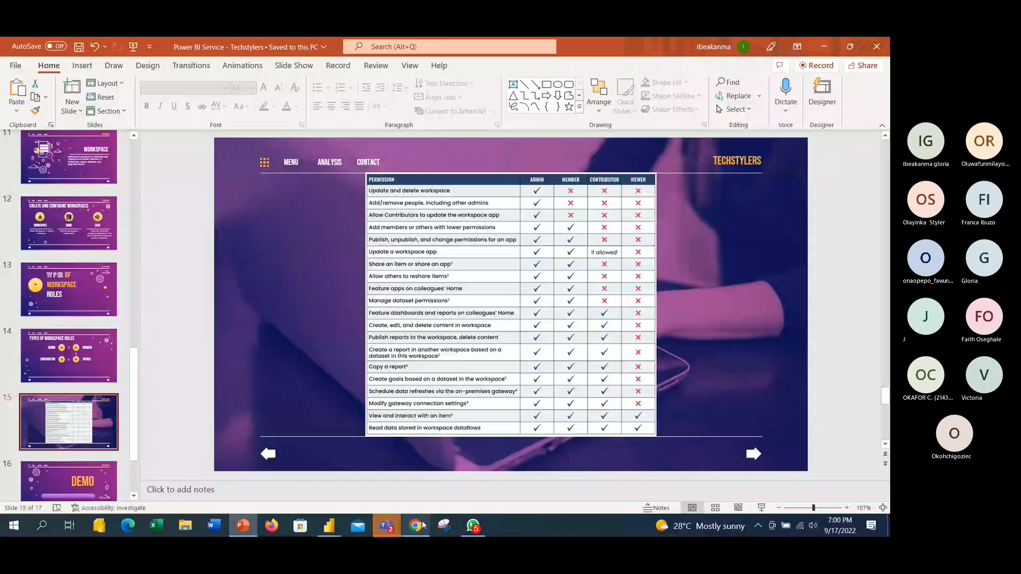
{"action": "left_click", "coordinate": [329, 526]}
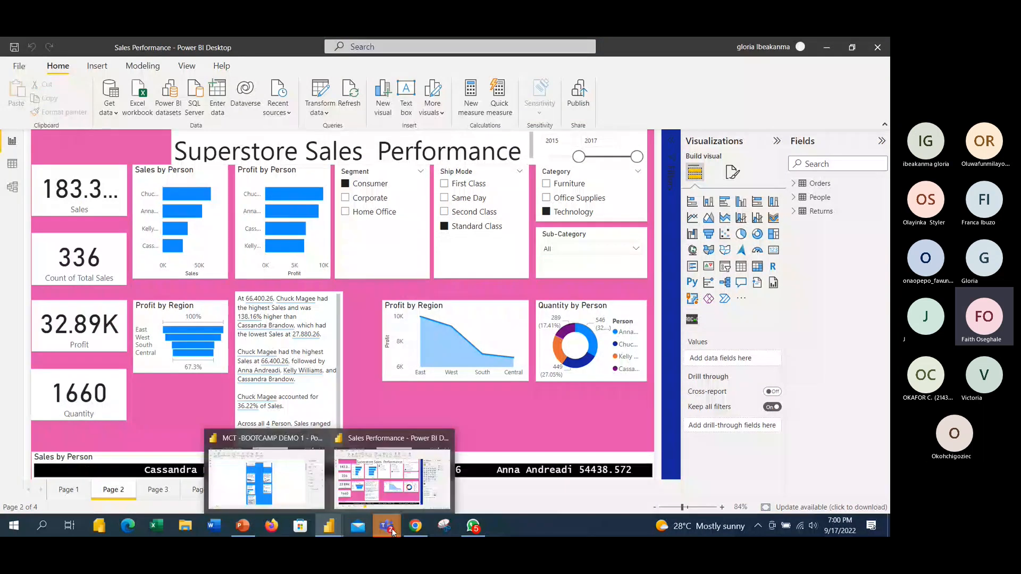
{"action": "left_click", "coordinate": [415, 528]}
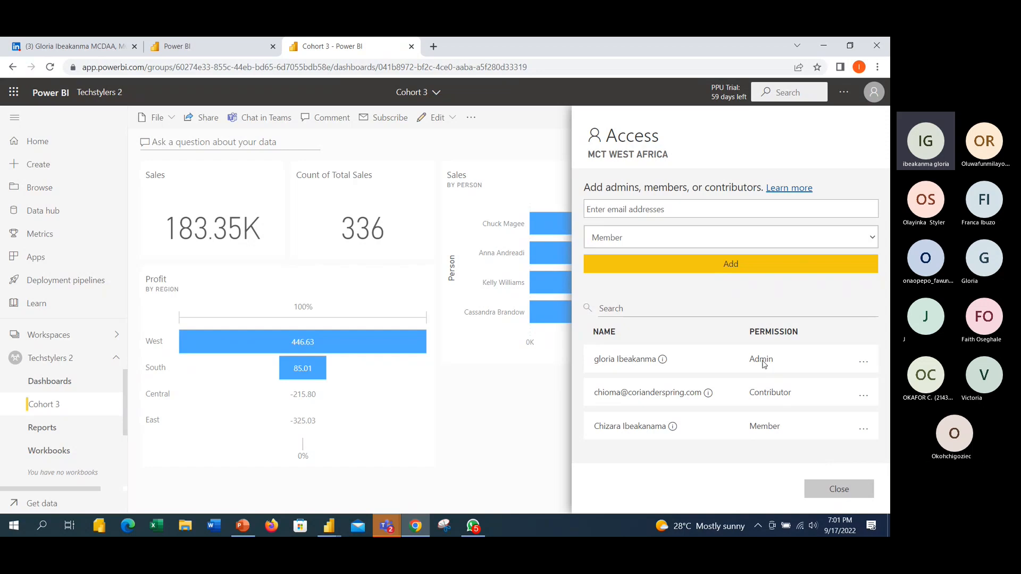
{"action": "left_click", "coordinate": [839, 489]}
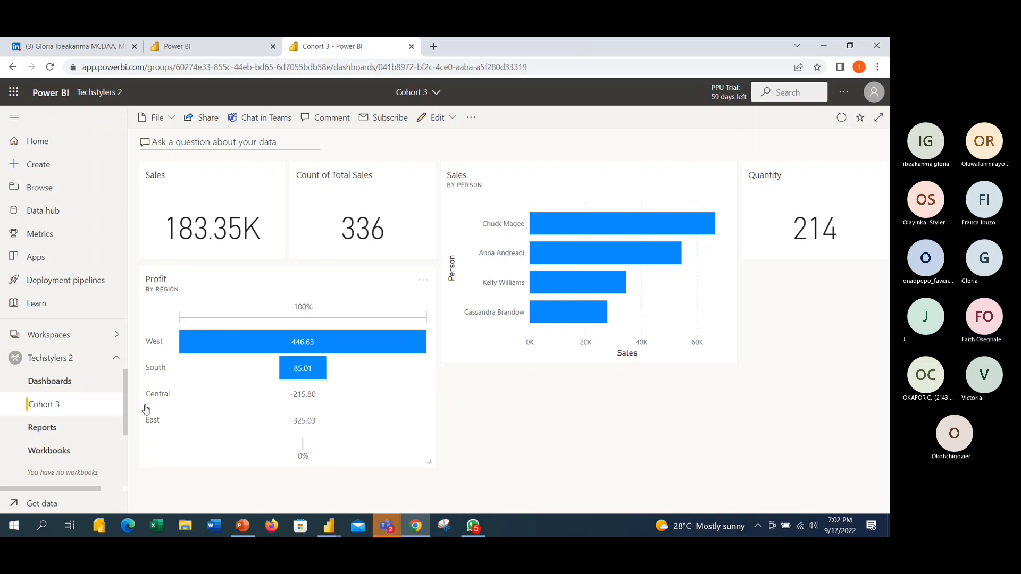
View the options available for the Cohort 3 dashboard in the Techstylers 2 workspace without choosing any
{"action": "left_click", "coordinate": [116, 407]}
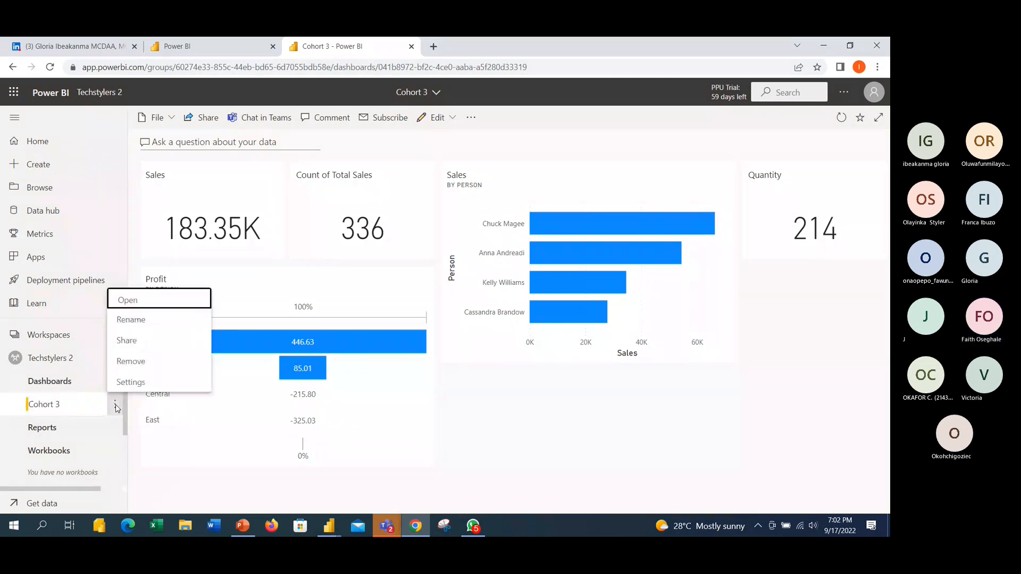
{"action": "left_click", "coordinate": [116, 408]}
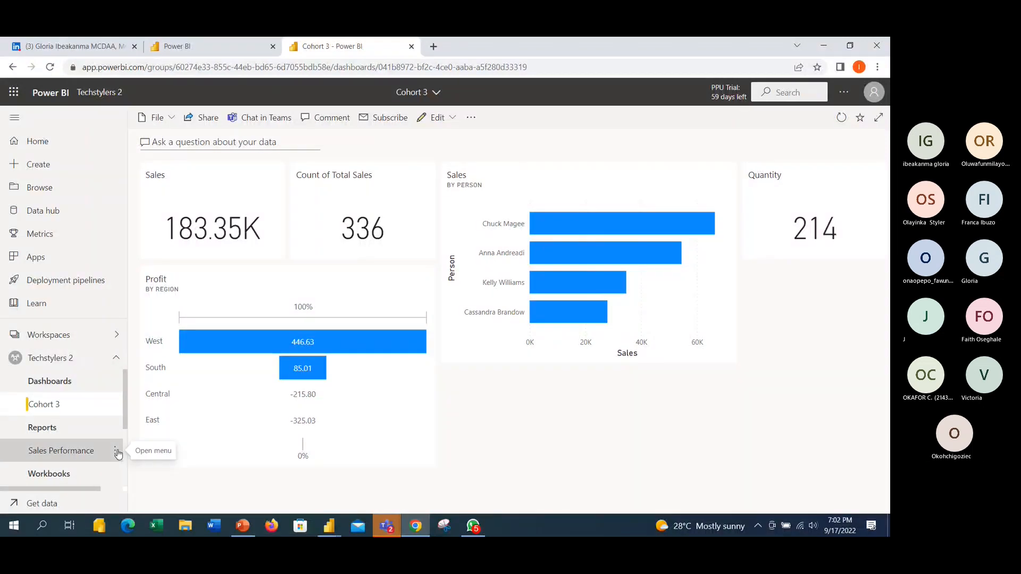
{"action": "left_click", "coordinate": [115, 359]}
{"action": "left_click", "coordinate": [116, 359]}
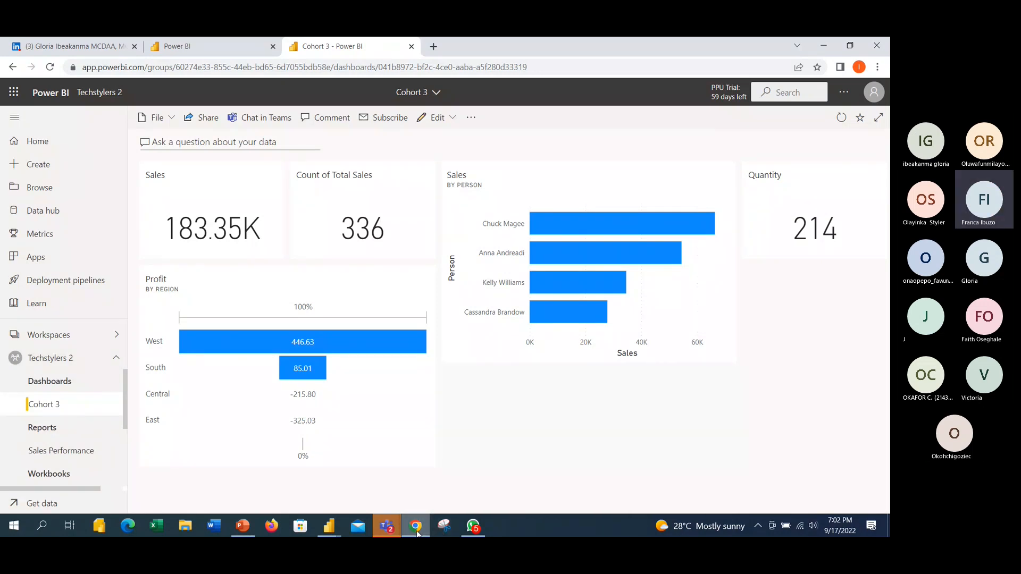
{"action": "left_click", "coordinate": [386, 527]}
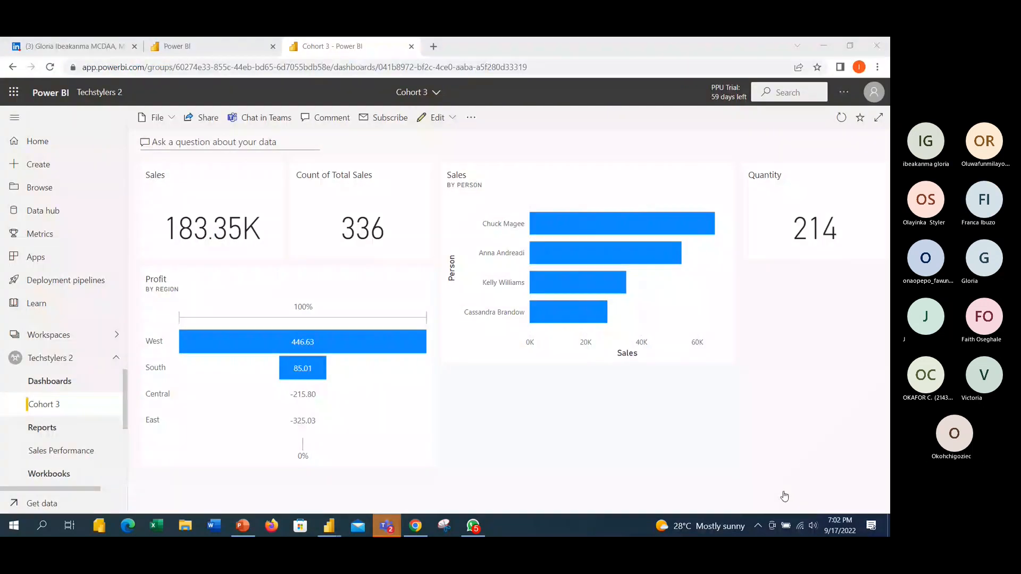
View the access settings of the Techstylers 2 workspace and close them without changes
{"action": "left_click", "coordinate": [117, 340]}
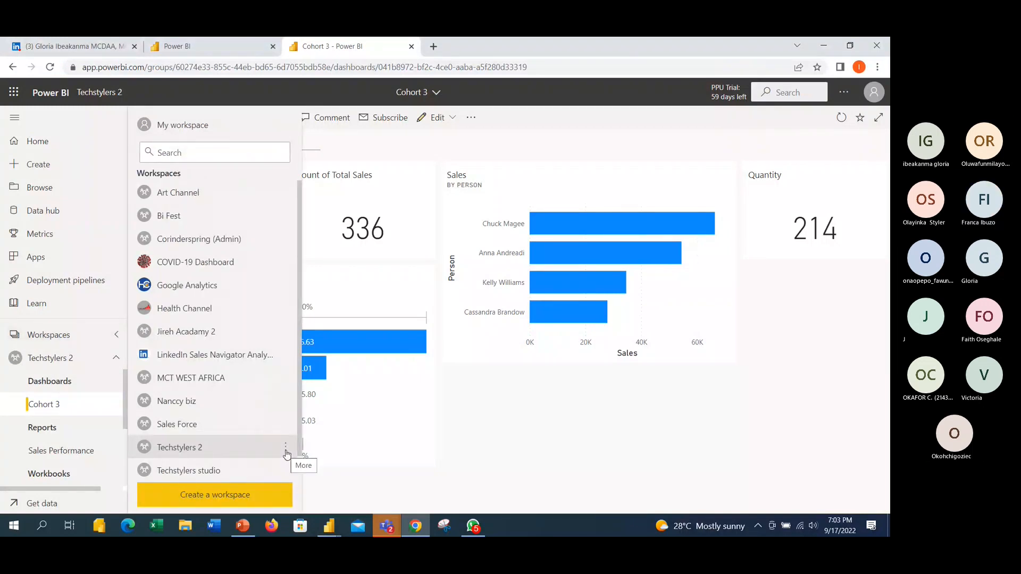
{"action": "left_click", "coordinate": [285, 448]}
{"action": "left_click", "coordinate": [286, 448]}
{"action": "left_click", "coordinate": [286, 452]}
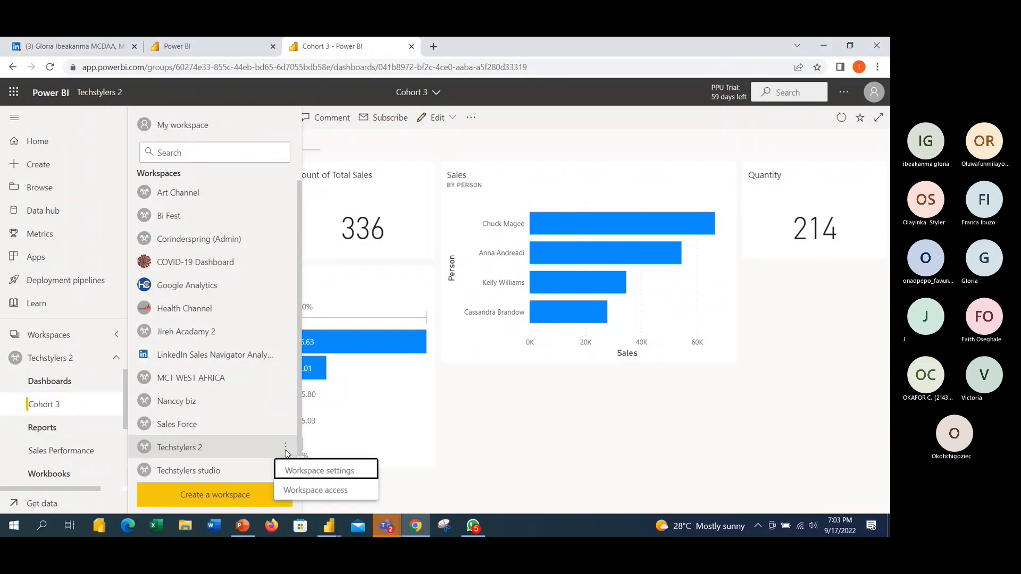
{"action": "left_click", "coordinate": [318, 490]}
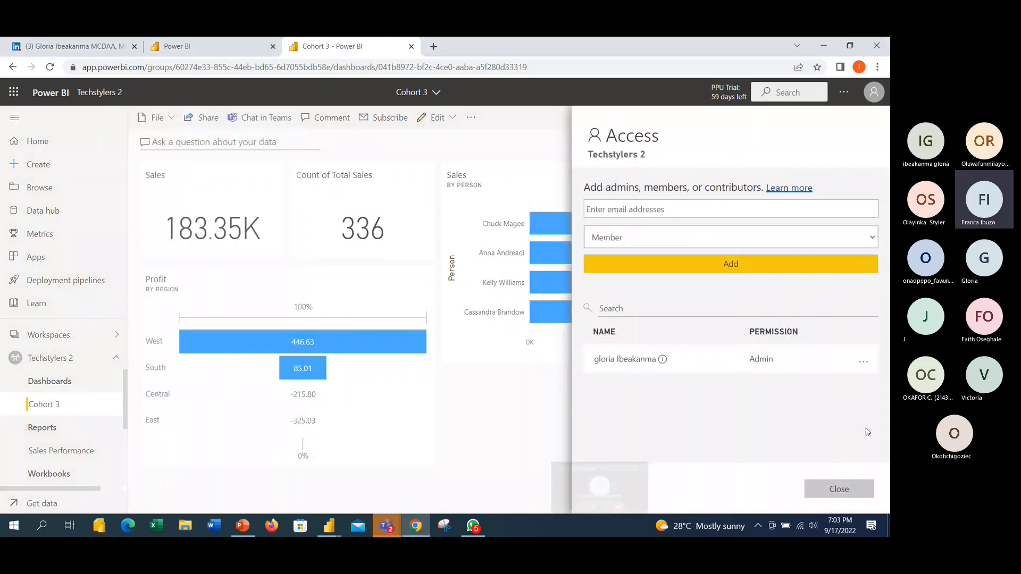
{"action": "left_click", "coordinate": [826, 501]}
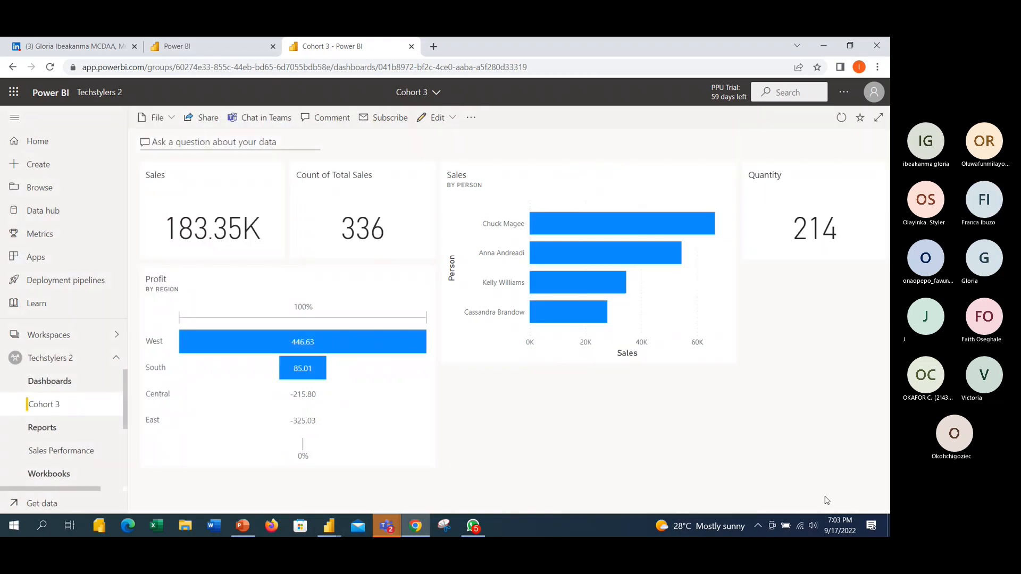
Collapse the Dashboards list of Techstylers 2, check the Sales Performance report's options and collapse the Reports list
{"action": "left_click", "coordinate": [387, 525]}
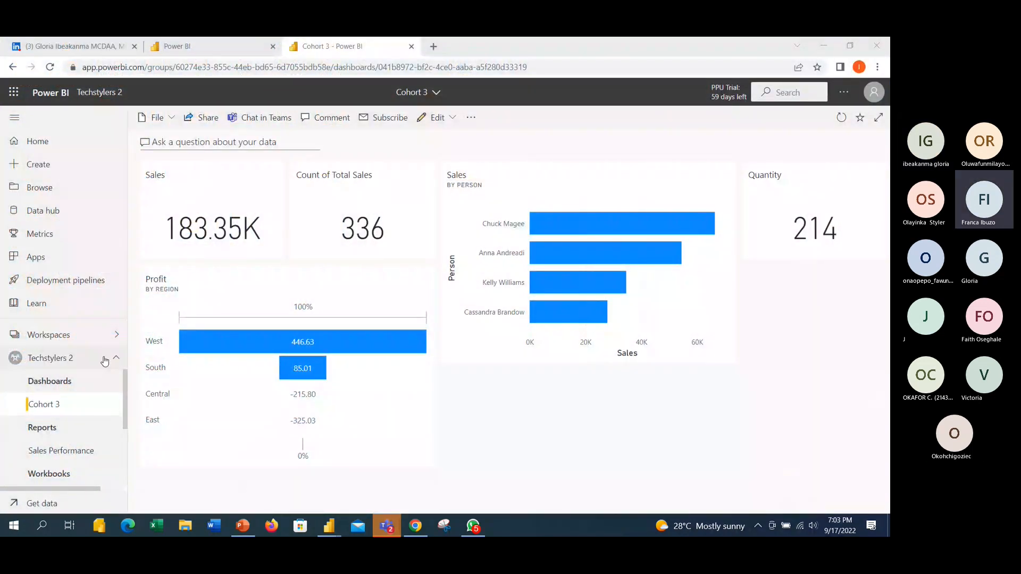
{"action": "left_click", "coordinate": [113, 388]}
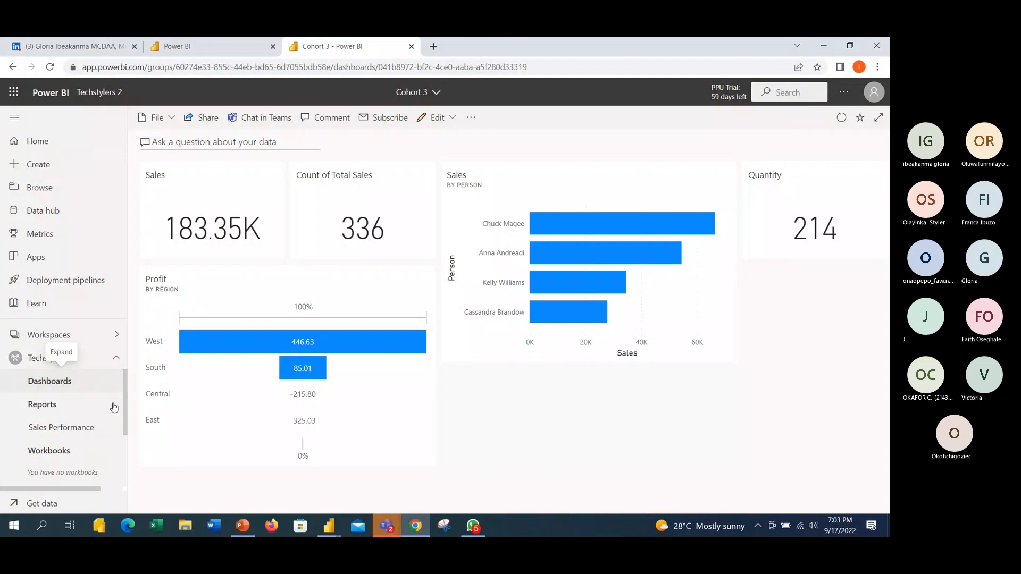
{"action": "left_click", "coordinate": [117, 428]}
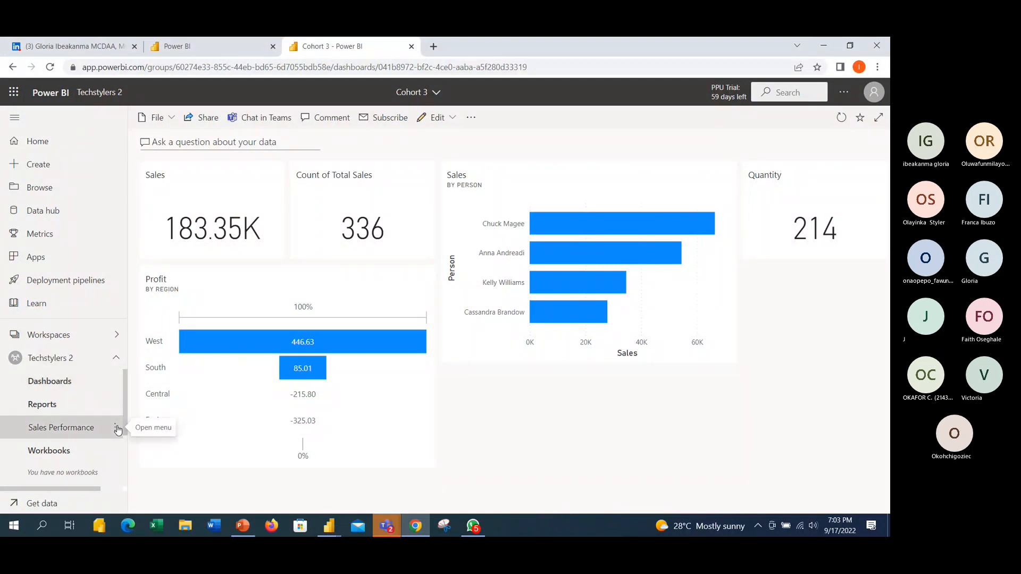
{"action": "left_click", "coordinate": [117, 429]}
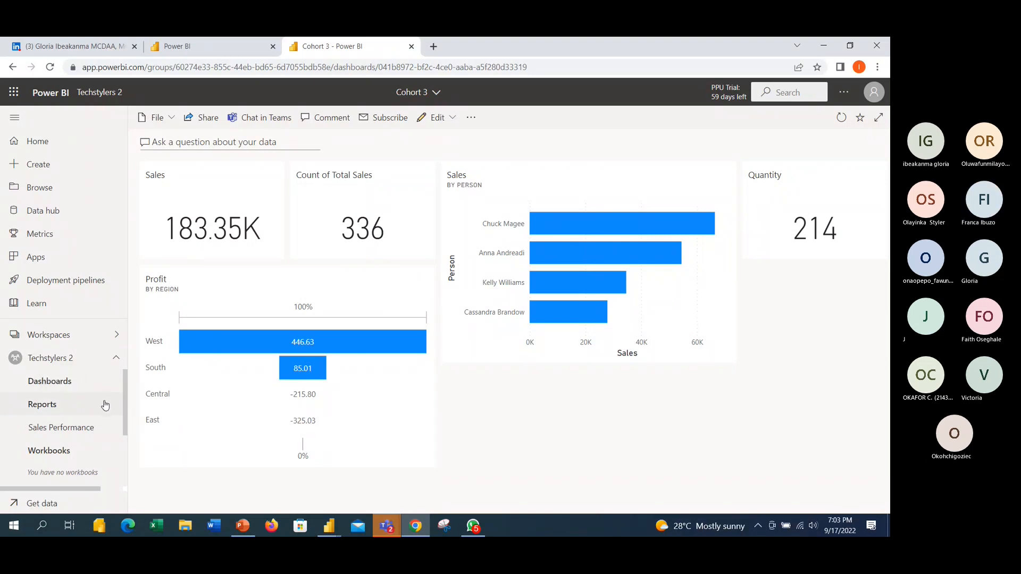
{"action": "left_click", "coordinate": [105, 406]}
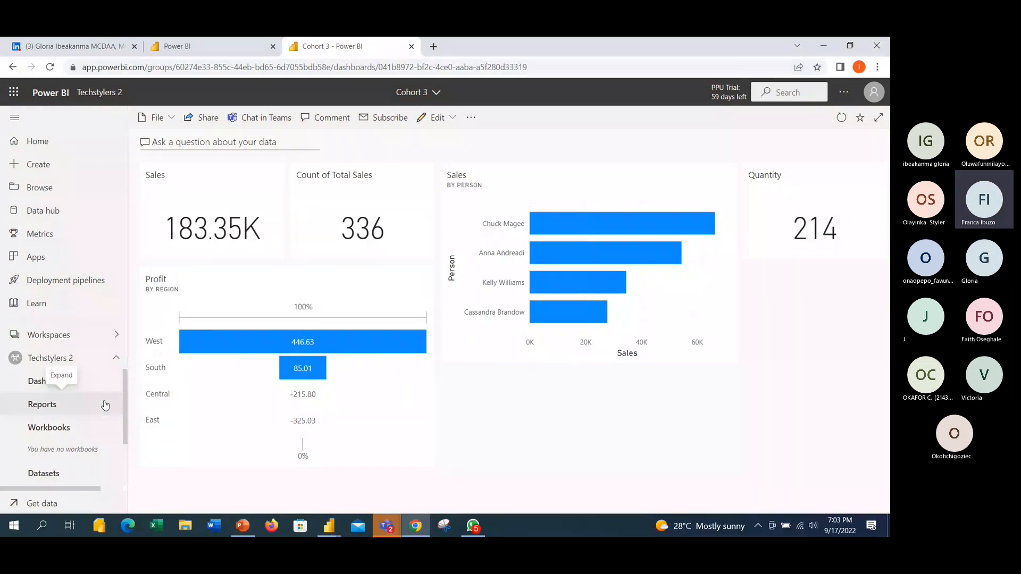
{"action": "left_click", "coordinate": [105, 405]}
{"action": "right_click", "coordinate": [105, 404]}
{"action": "left_click", "coordinate": [104, 403]}
{"action": "left_click", "coordinate": [105, 404]}
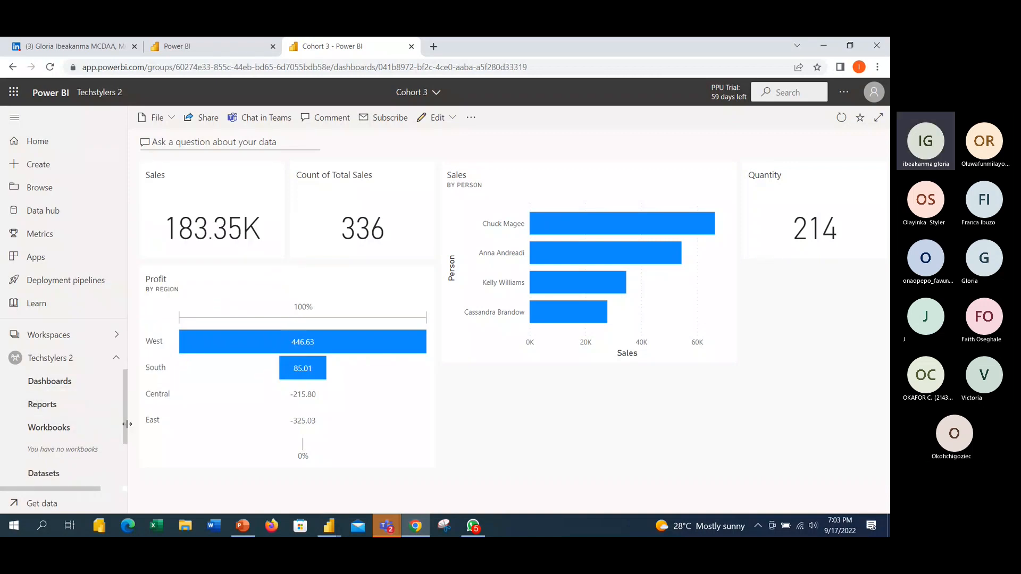
Collapse the Workbooks list of Techstylers 2 and check the Workbooks and Datasets sections for available options
{"action": "left_click", "coordinate": [89, 429]}
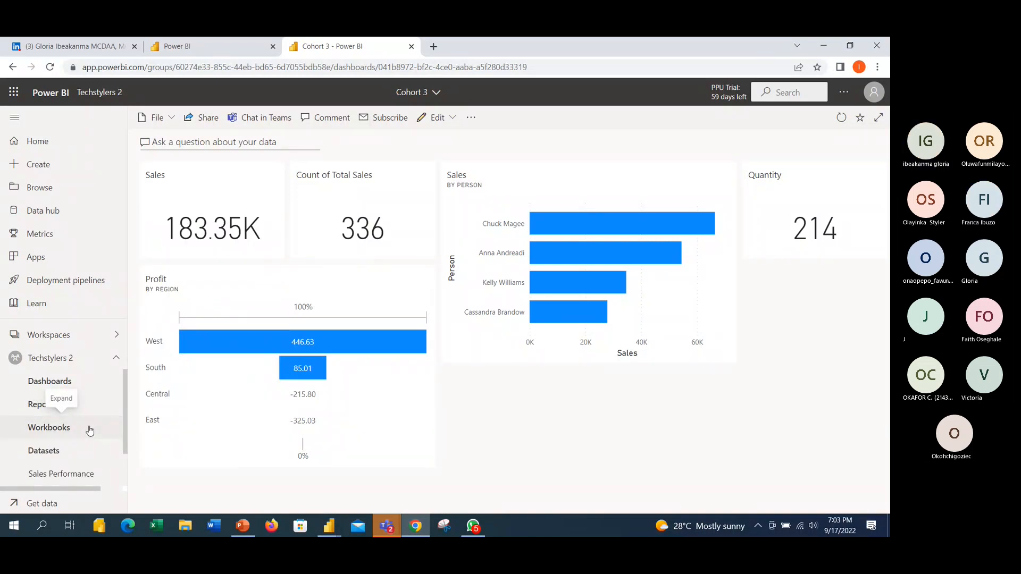
{"action": "right_click", "coordinate": [89, 430]}
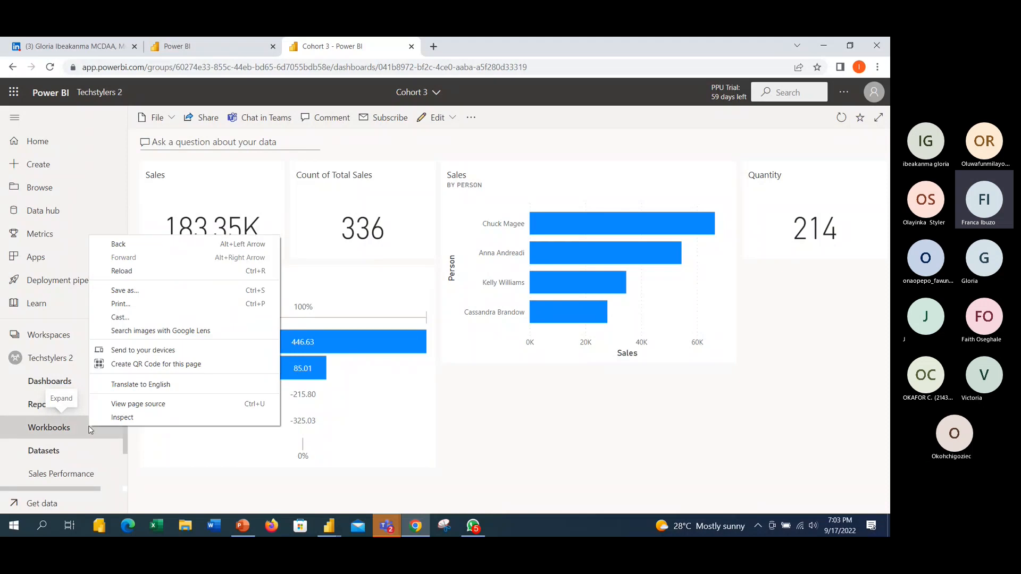
{"action": "left_click", "coordinate": [63, 459]}
{"action": "right_click", "coordinate": [63, 460]}
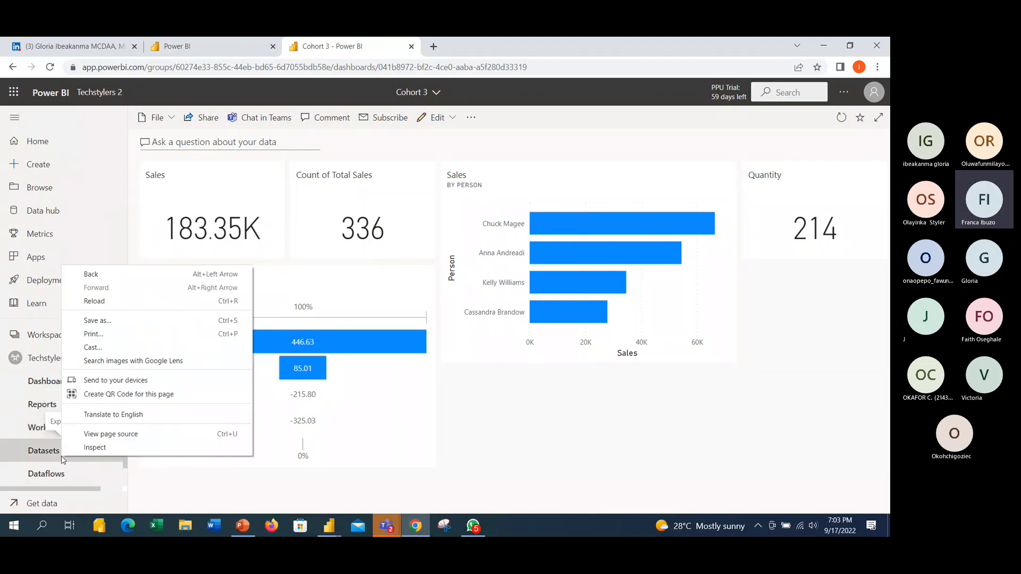
{"action": "left_click", "coordinate": [84, 466]}
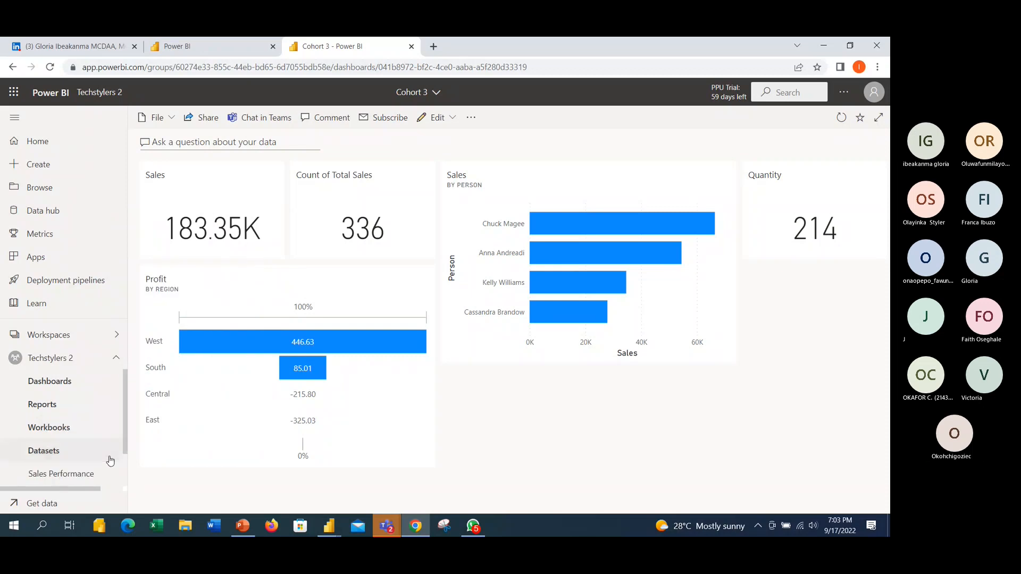
Expand the Dashboards list of Techstylers 2, return to the Sales Performance report and view the Cohort 3 dashboard's options
{"action": "left_click", "coordinate": [108, 412]}
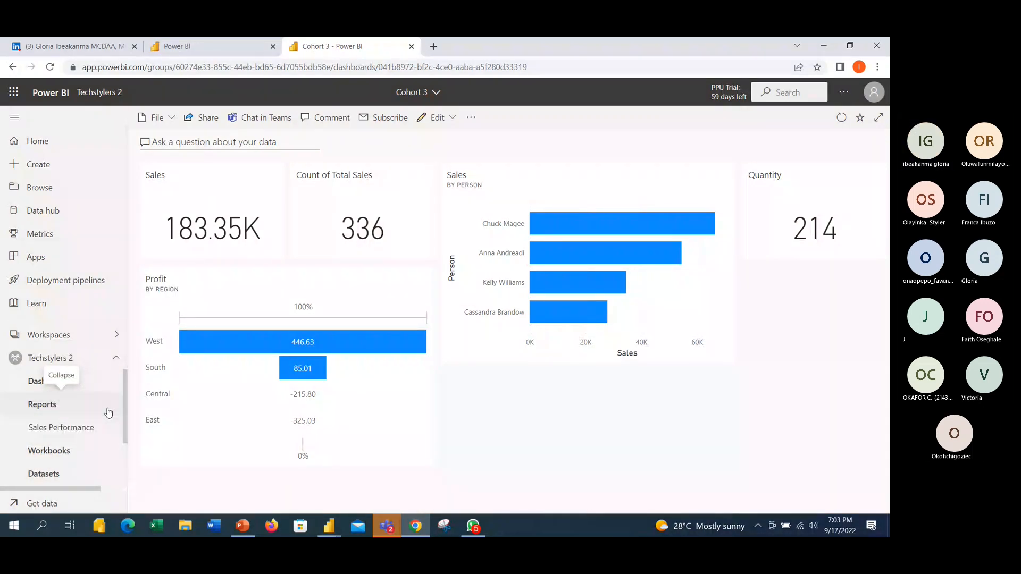
{"action": "left_click", "coordinate": [108, 382]}
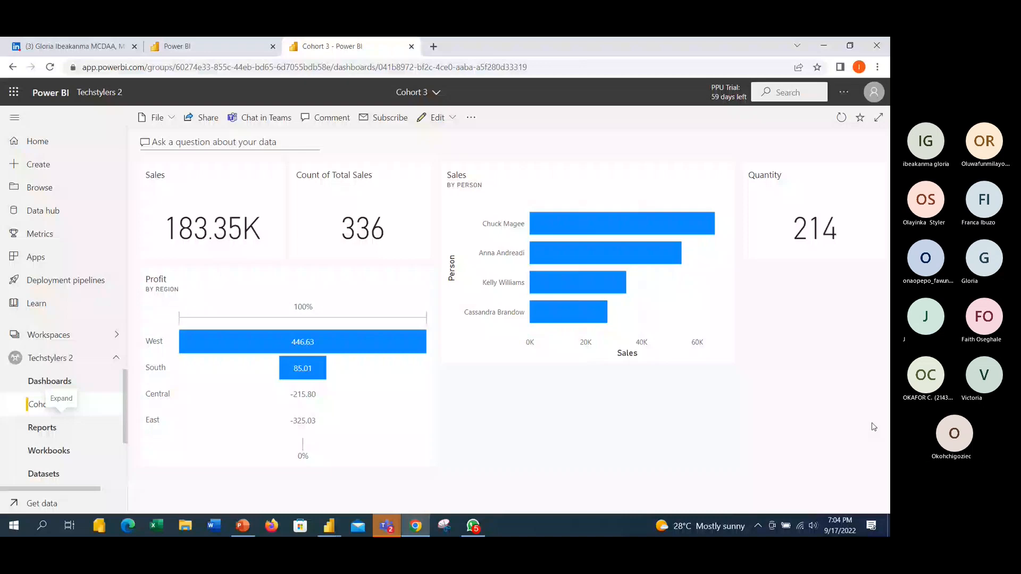
{"action": "left_click", "coordinate": [12, 68]}
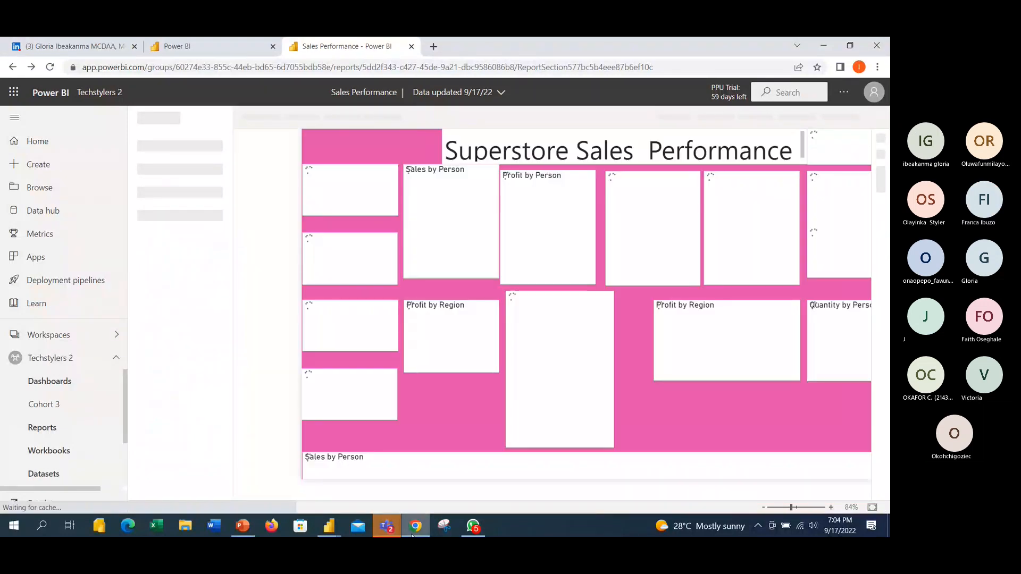
{"action": "mouse_move", "coordinate": [393, 532]}
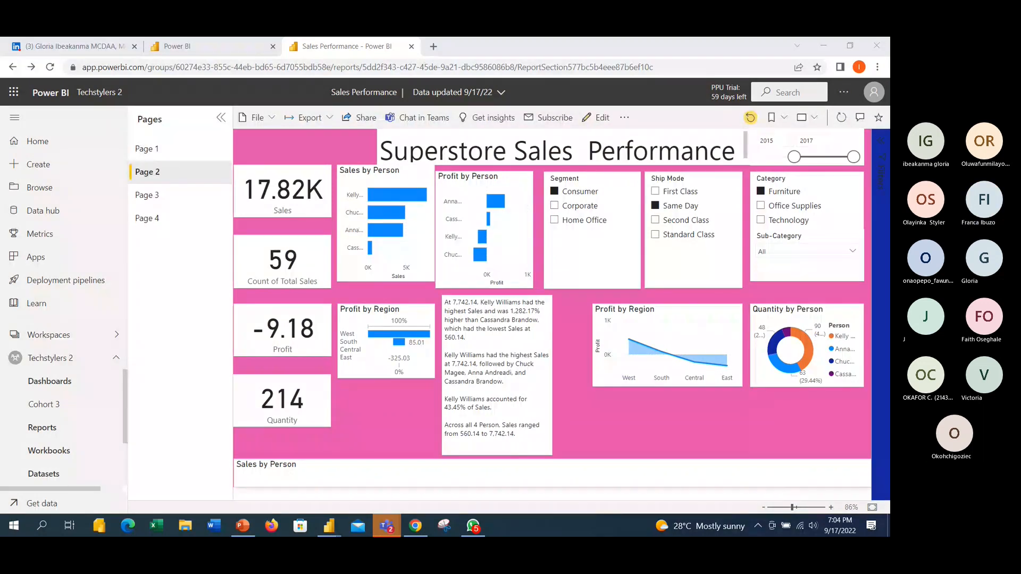
{"action": "left_click", "coordinate": [114, 404]}
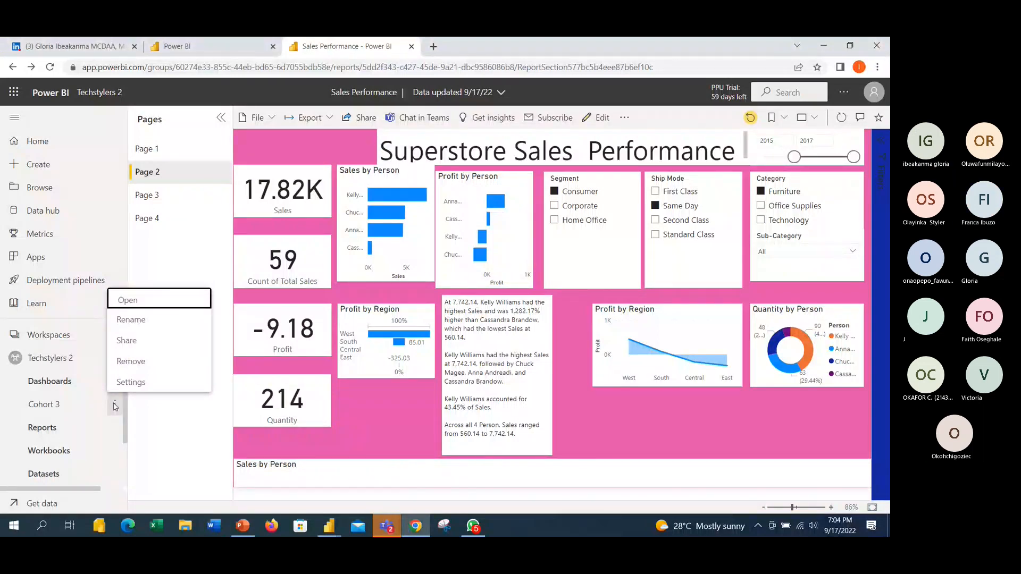
{"action": "left_click", "coordinate": [157, 415]}
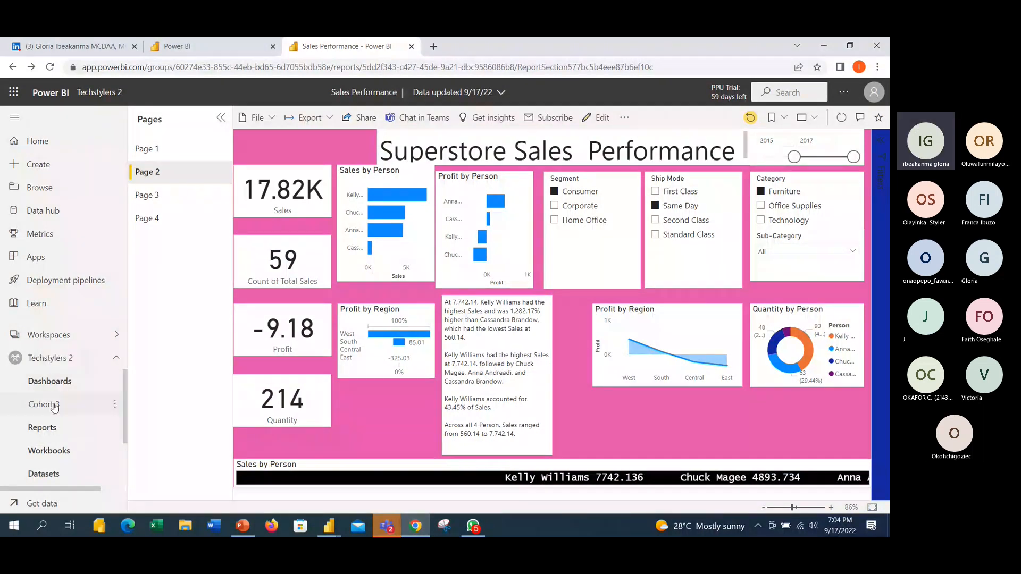
Open the row-level security settings of the Sales Performance dataset in the Techstylers 2 workspace
{"action": "left_click", "coordinate": [68, 362]}
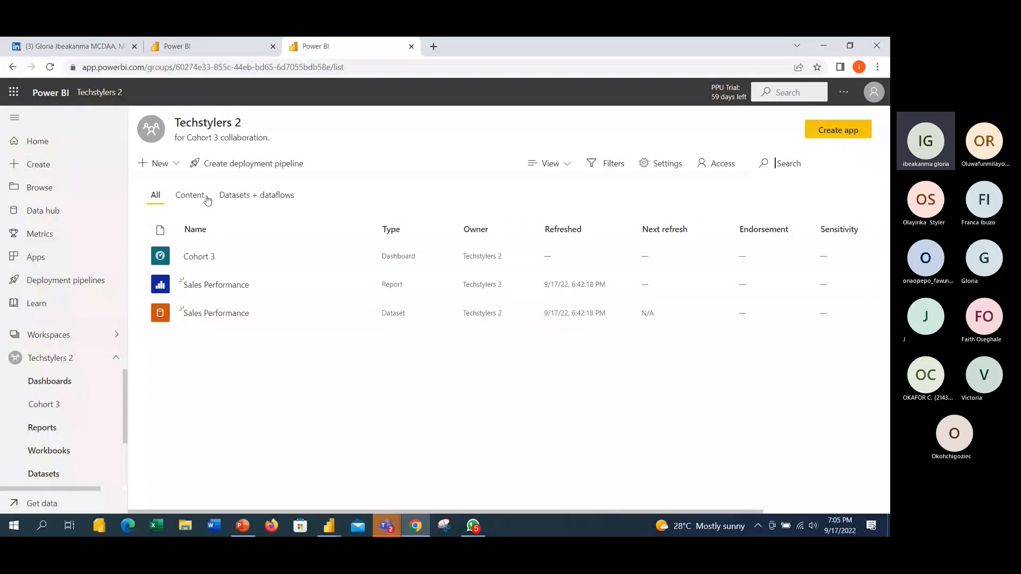
{"action": "left_click", "coordinate": [247, 201]}
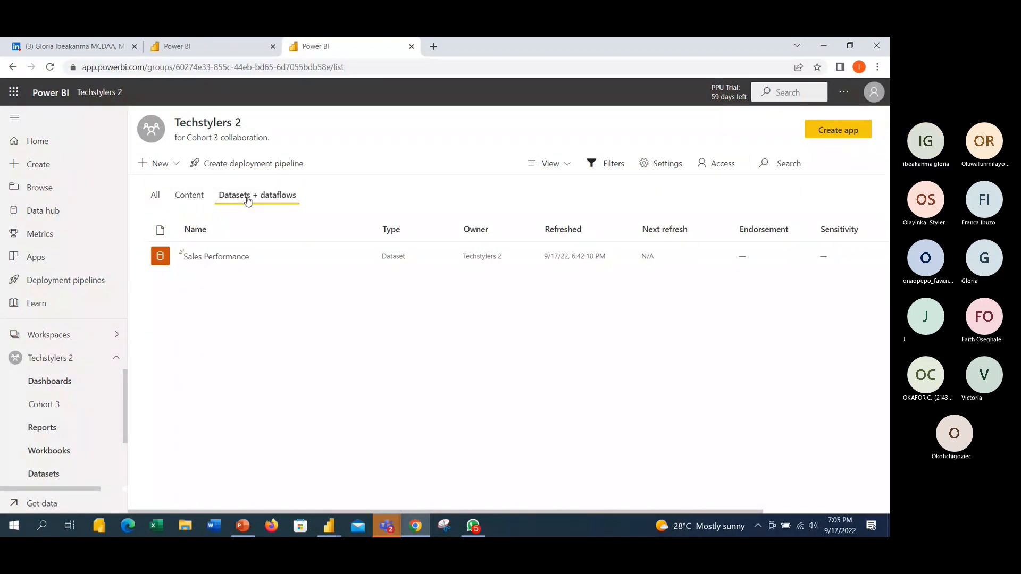
{"action": "mouse_move", "coordinate": [358, 260]}
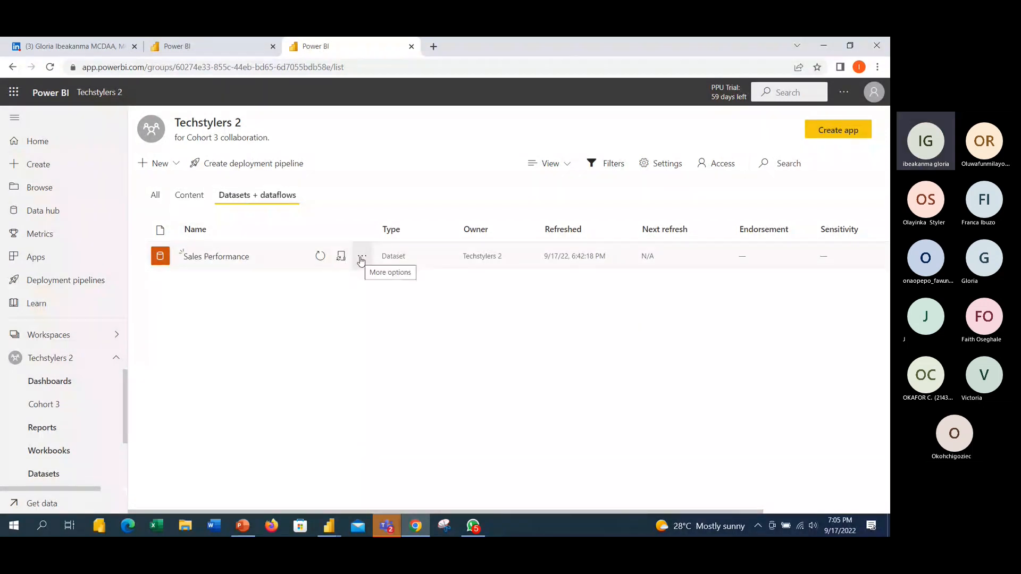
{"action": "left_click", "coordinate": [361, 260]}
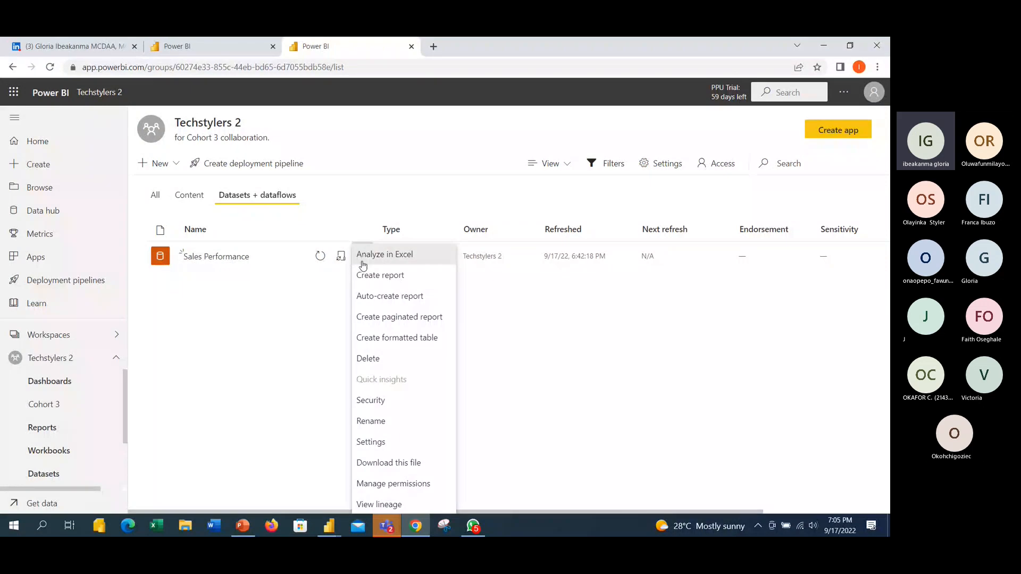
{"action": "left_click", "coordinate": [374, 401]}
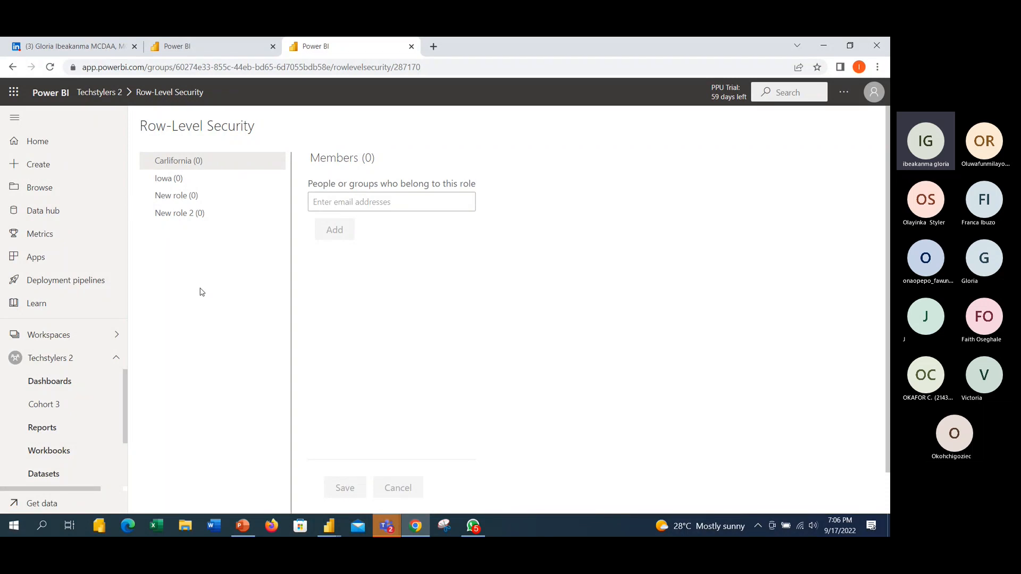
Collapse the contents of Techstylers 2 in the navigation and show the list of available workspaces
{"action": "left_click", "coordinate": [114, 361]}
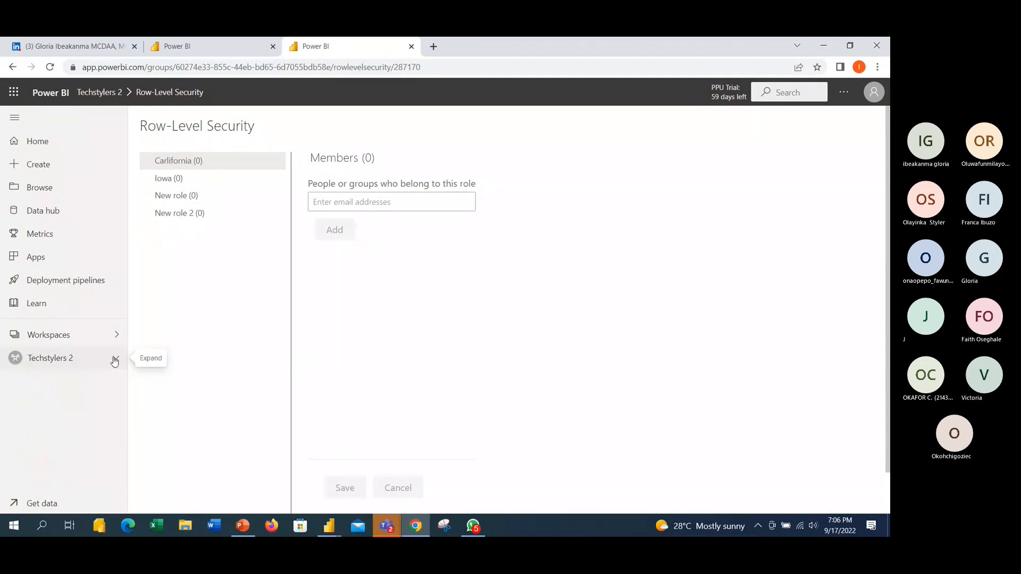
{"action": "right_click", "coordinate": [114, 361]}
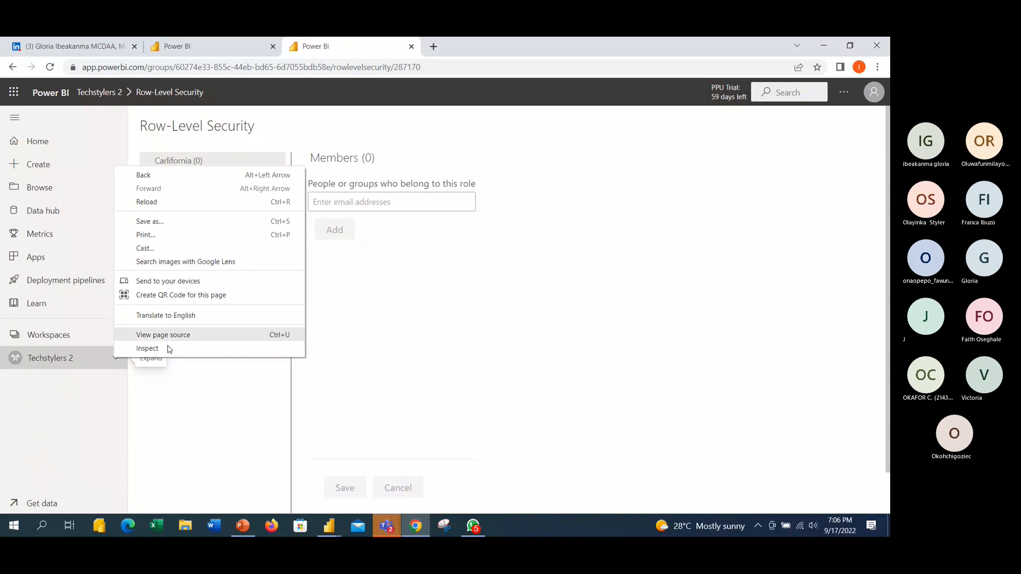
{"action": "left_click", "coordinate": [195, 412]}
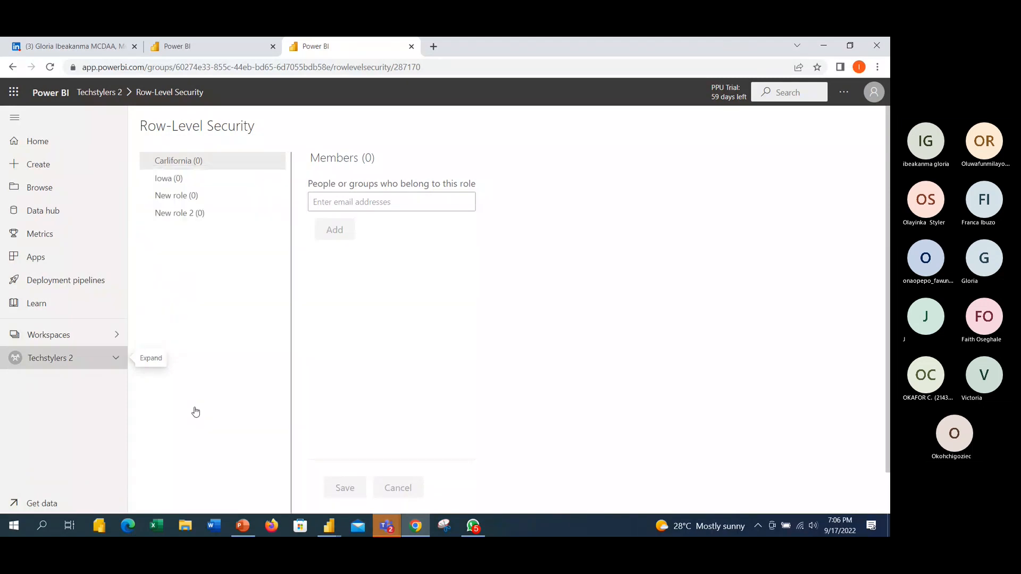
{"action": "left_click", "coordinate": [115, 337]}
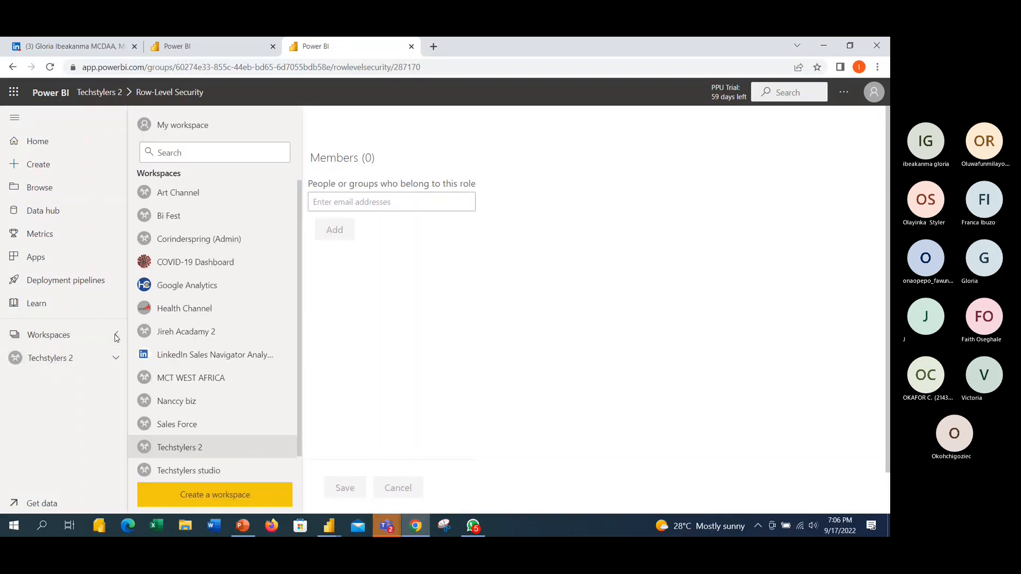
Check the options of Techstylers 2 in the workspace list, view its workspace access settings and close them without changes
{"action": "left_click", "coordinate": [286, 450]}
{"action": "right_click", "coordinate": [285, 450]}
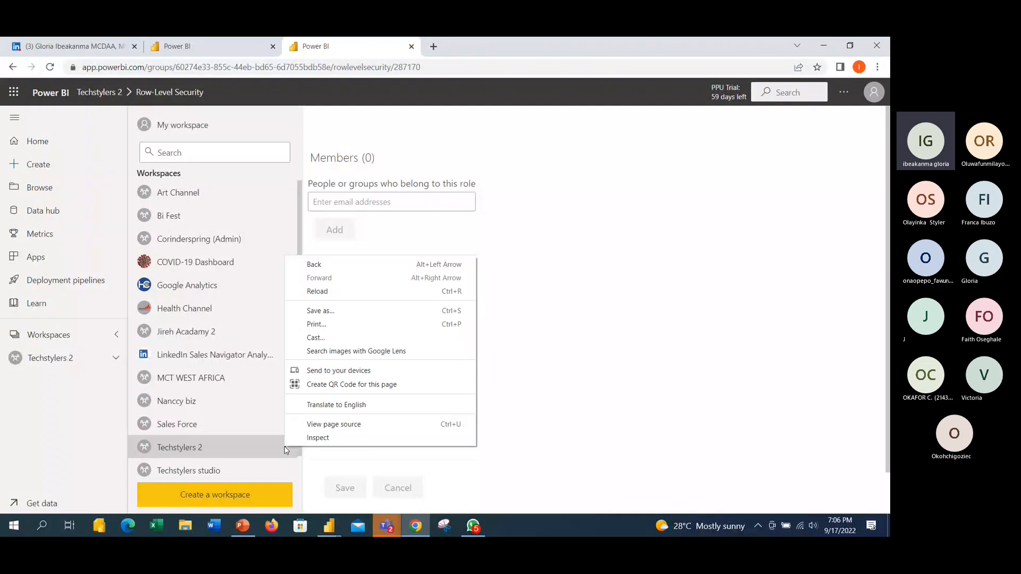
{"action": "left_click", "coordinate": [793, 494]}
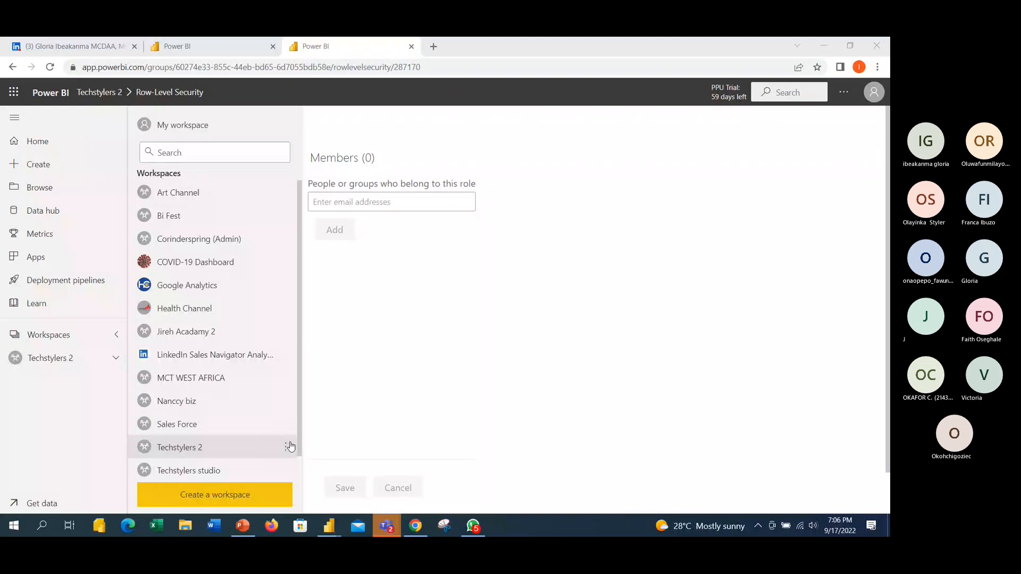
{"action": "left_click", "coordinate": [289, 446]}
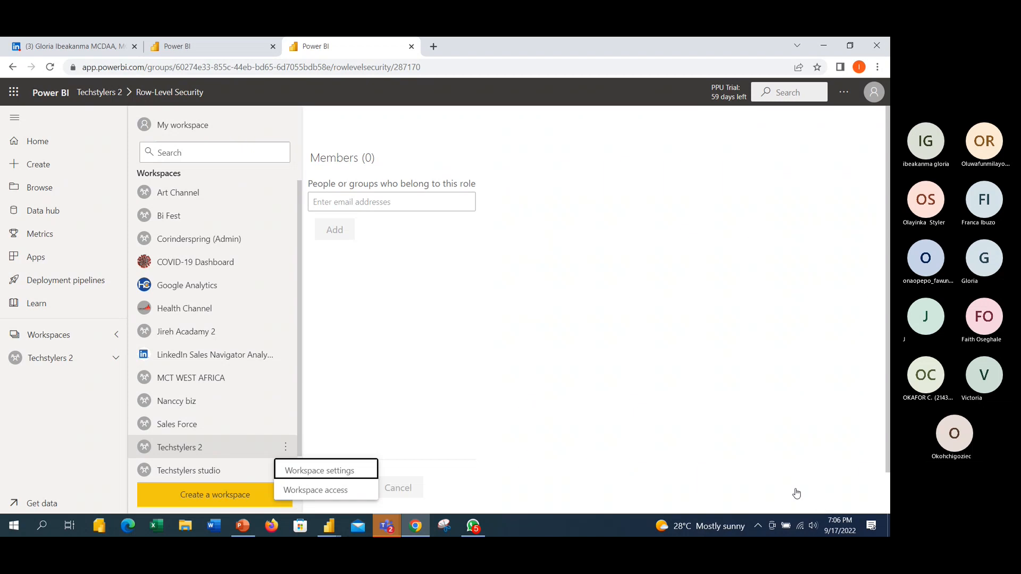
{"action": "left_click", "coordinate": [796, 493]}
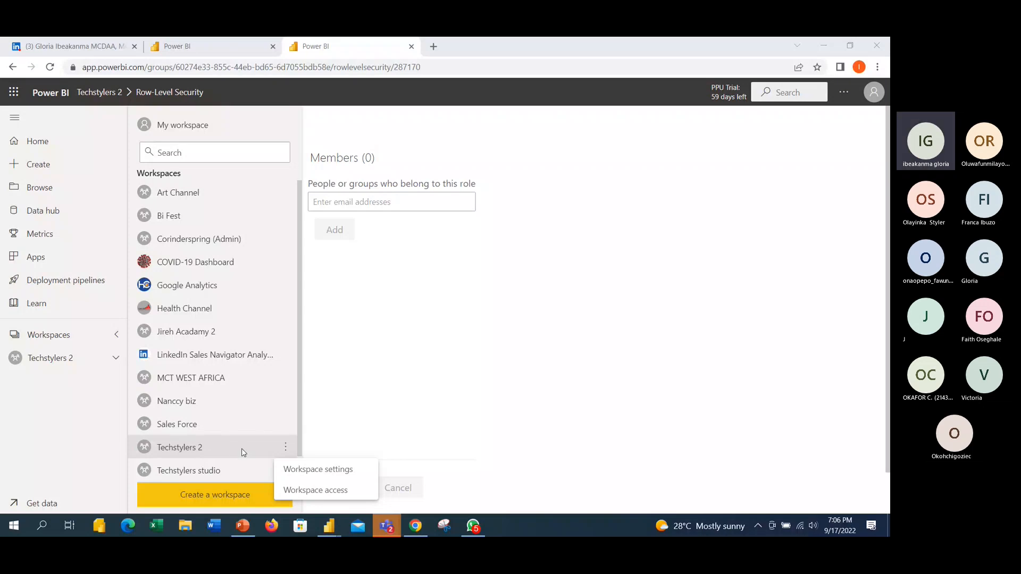
{"action": "right_click", "coordinate": [288, 450]}
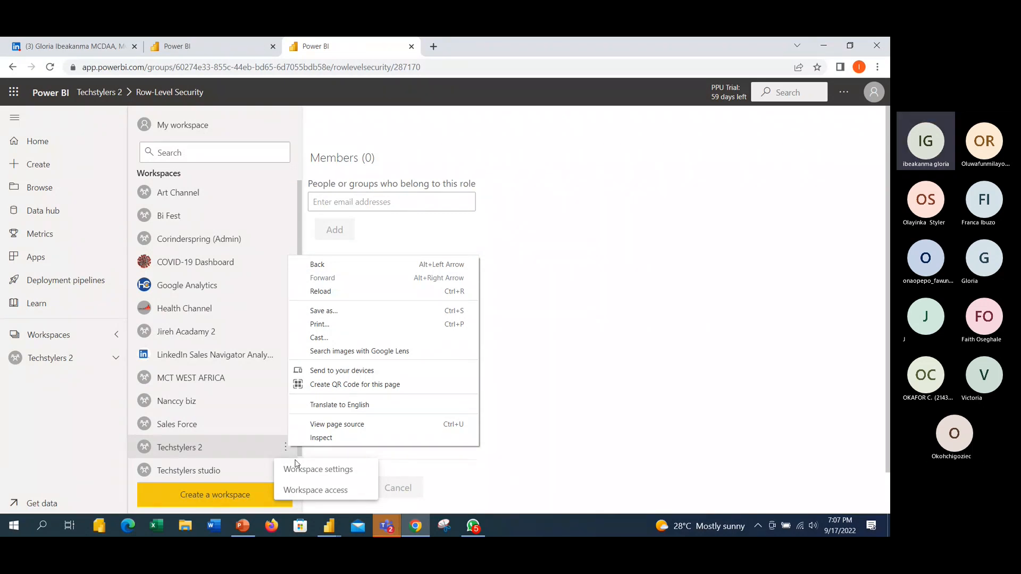
{"action": "left_click", "coordinate": [334, 496]}
{"action": "left_click", "coordinate": [333, 497]}
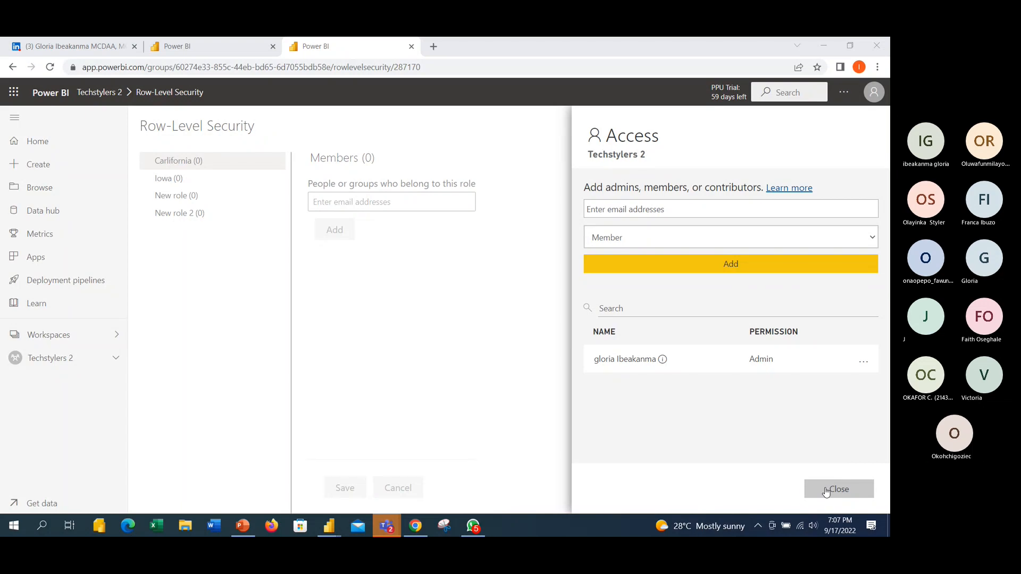
{"action": "left_click", "coordinate": [826, 491]}
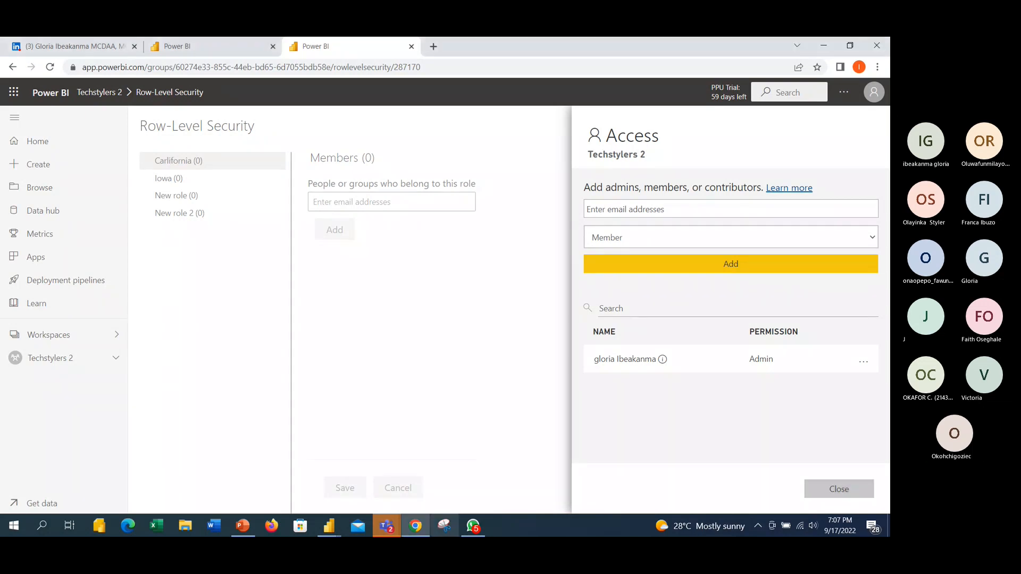
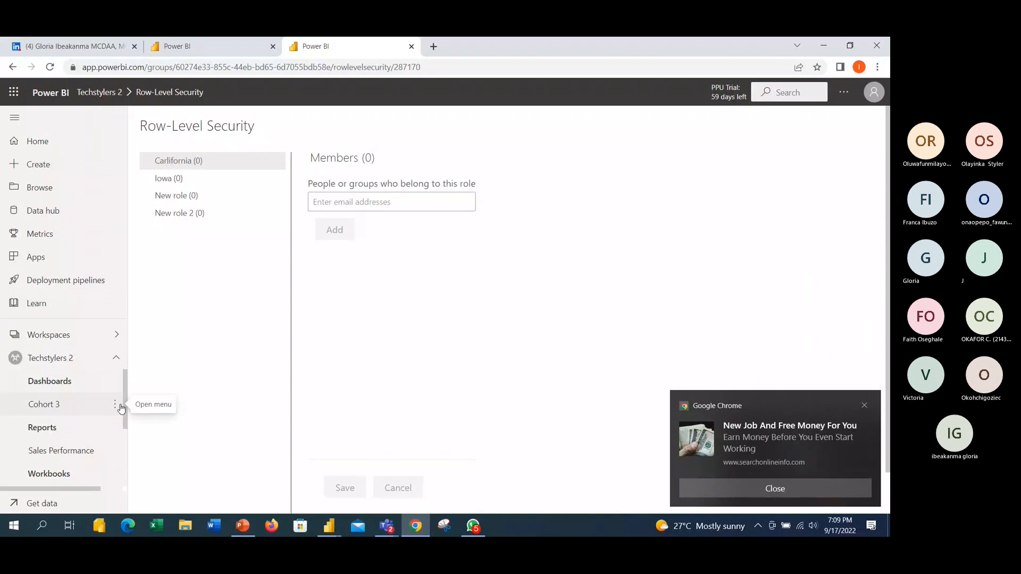
Return to the datasets and dataflows of Techstylers 2 and refresh the Sales Performance dataset
{"action": "left_click", "coordinate": [13, 67]}
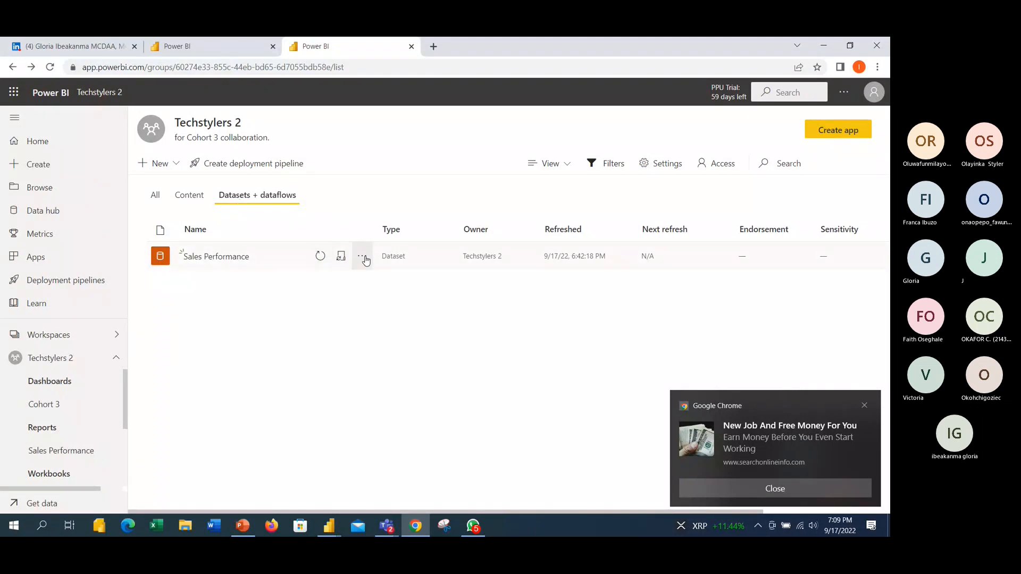
{"action": "left_click", "coordinate": [364, 258]}
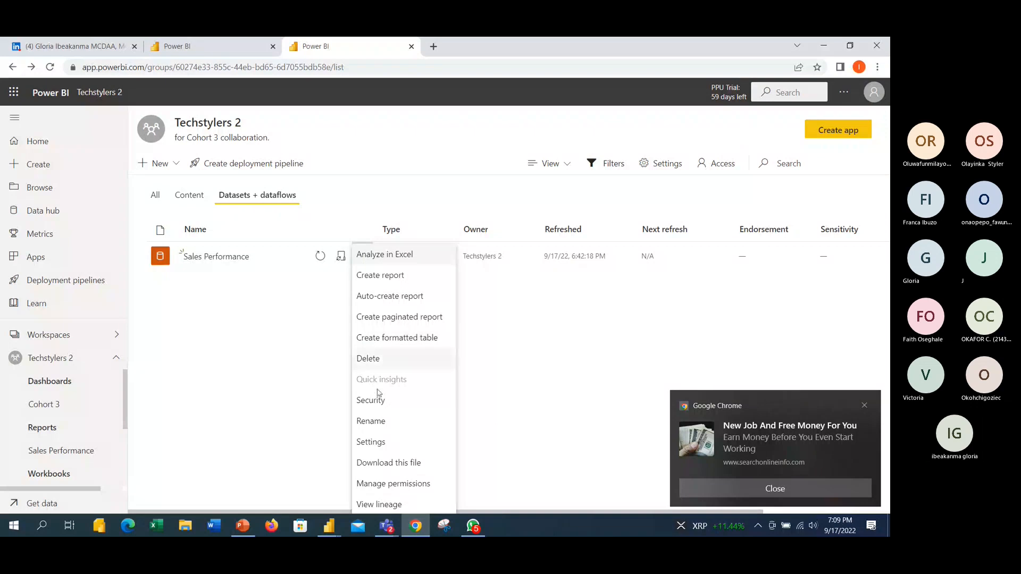
{"action": "left_click", "coordinate": [320, 257]}
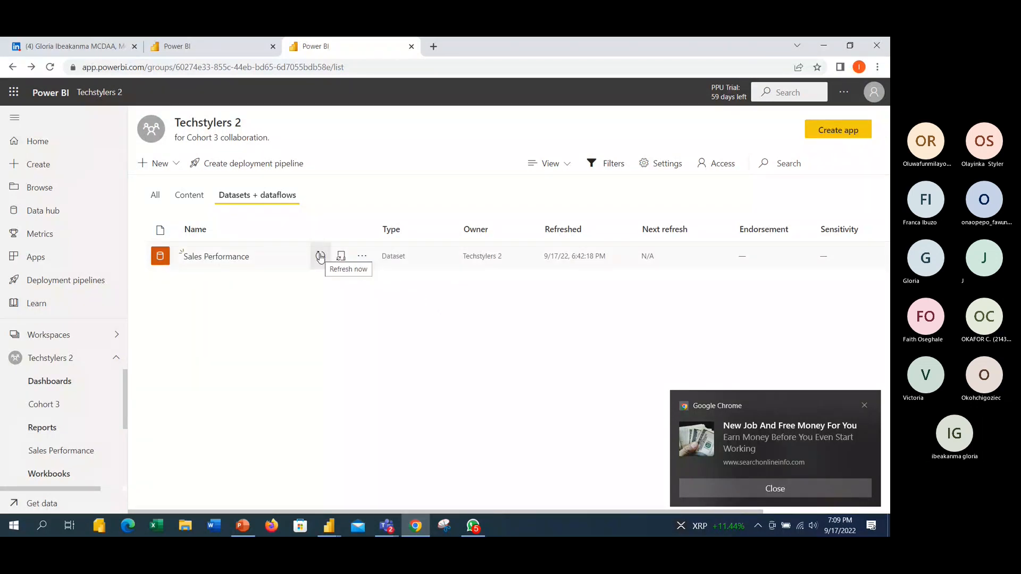
{"action": "left_click", "coordinate": [320, 256]}
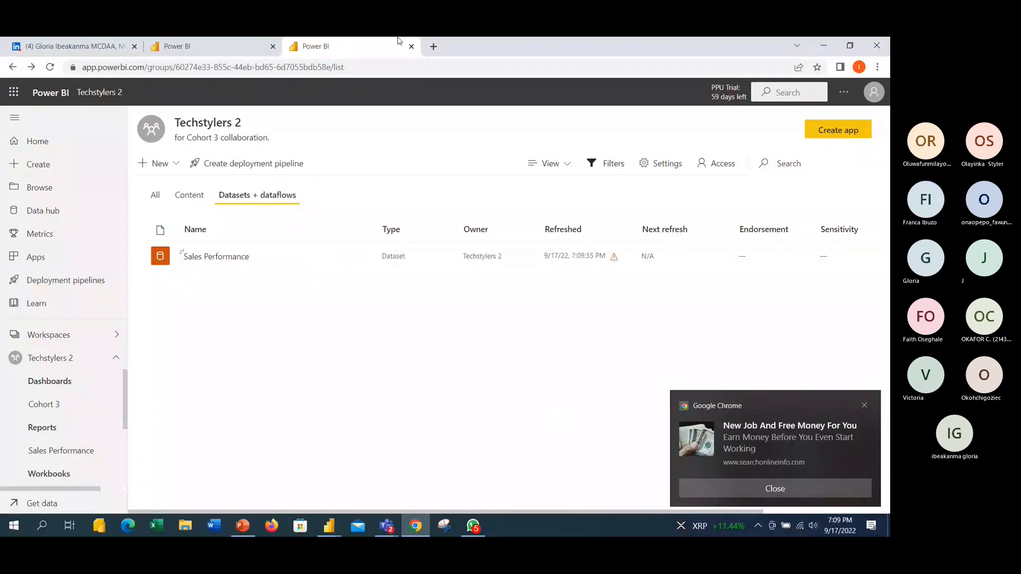
{"action": "mouse_move", "coordinate": [393, 527]}
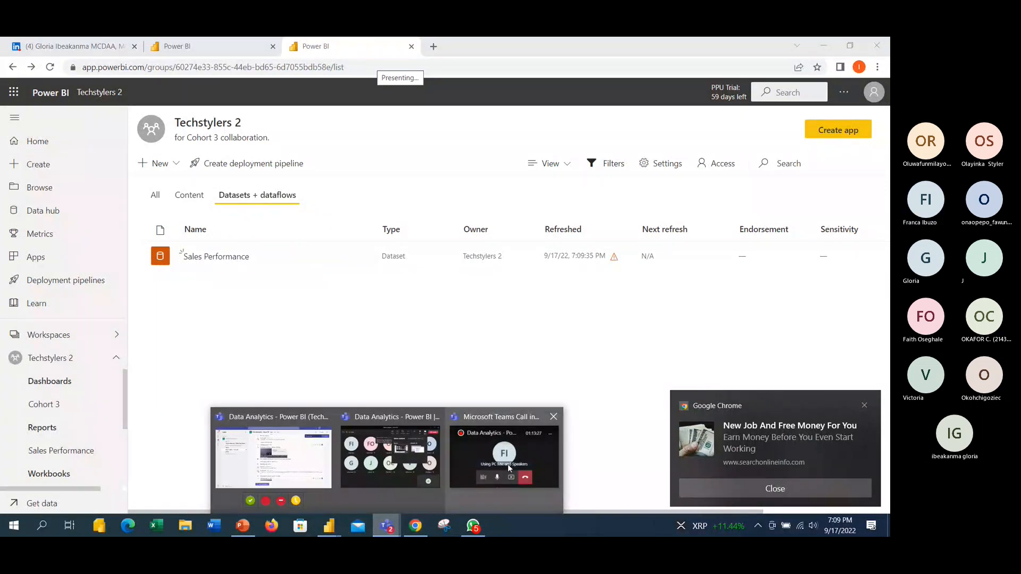
{"action": "mouse_move", "coordinate": [509, 469]}
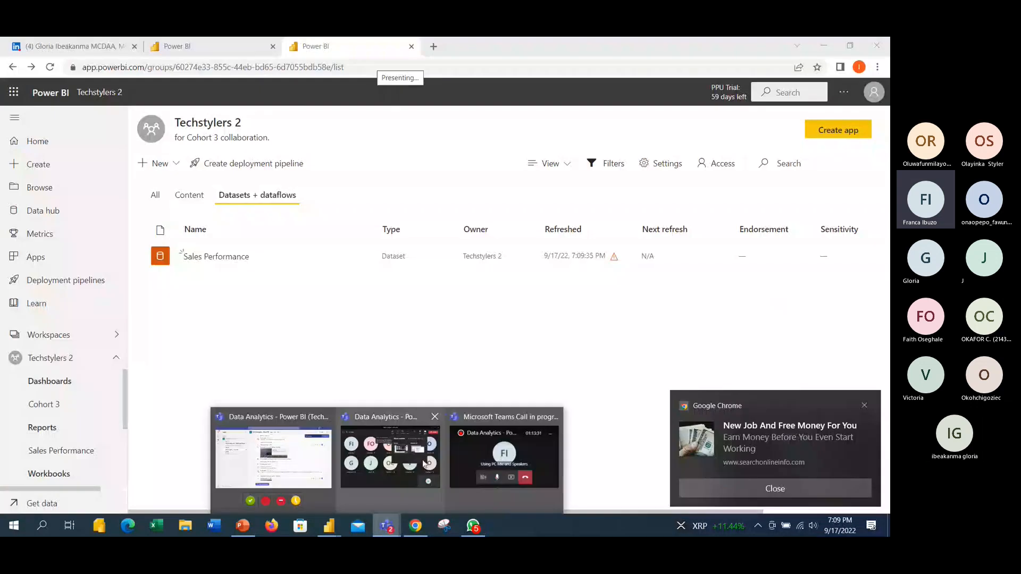
{"action": "mouse_move", "coordinate": [424, 463]}
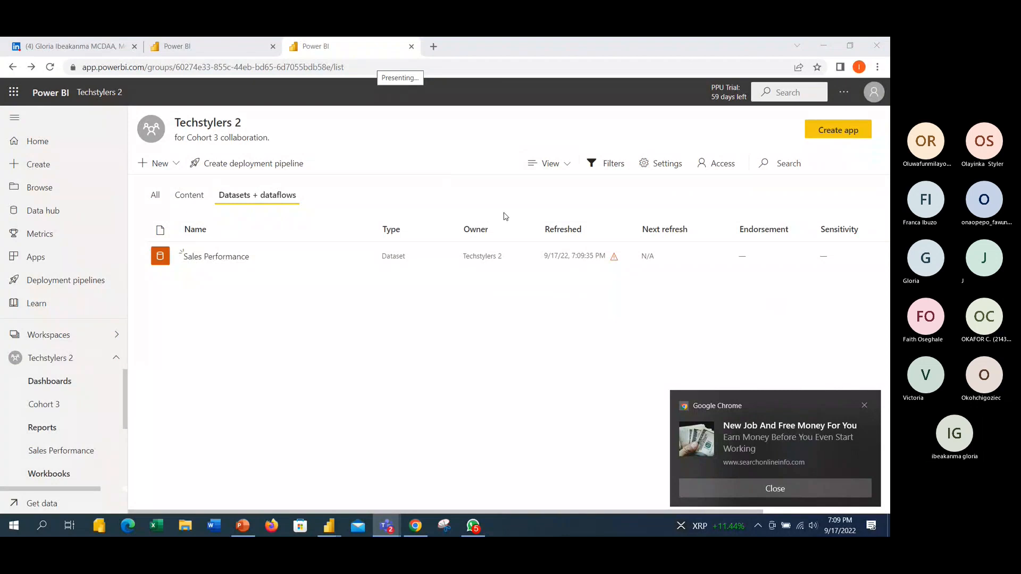
Check the view choices and the access settings of the Techstylers 2 workspace, closing both without changes
{"action": "left_click", "coordinate": [567, 168]}
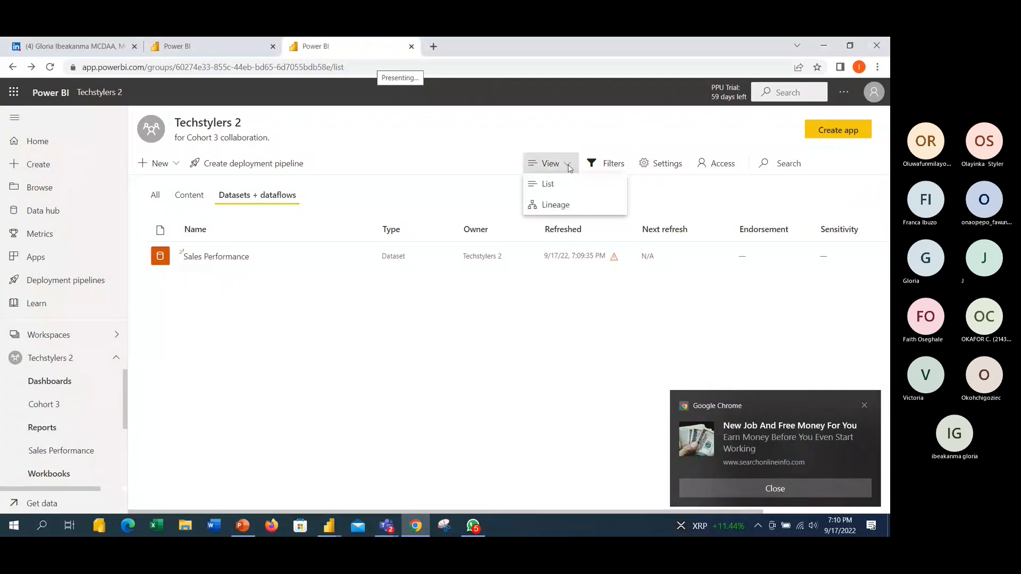
{"action": "left_click", "coordinate": [718, 165]}
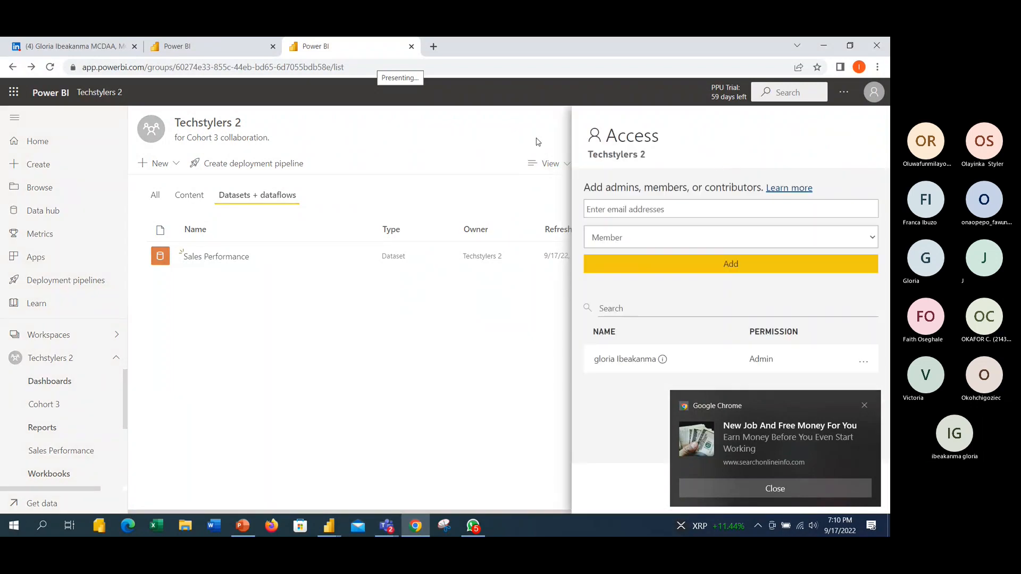
{"action": "left_click", "coordinate": [538, 142]}
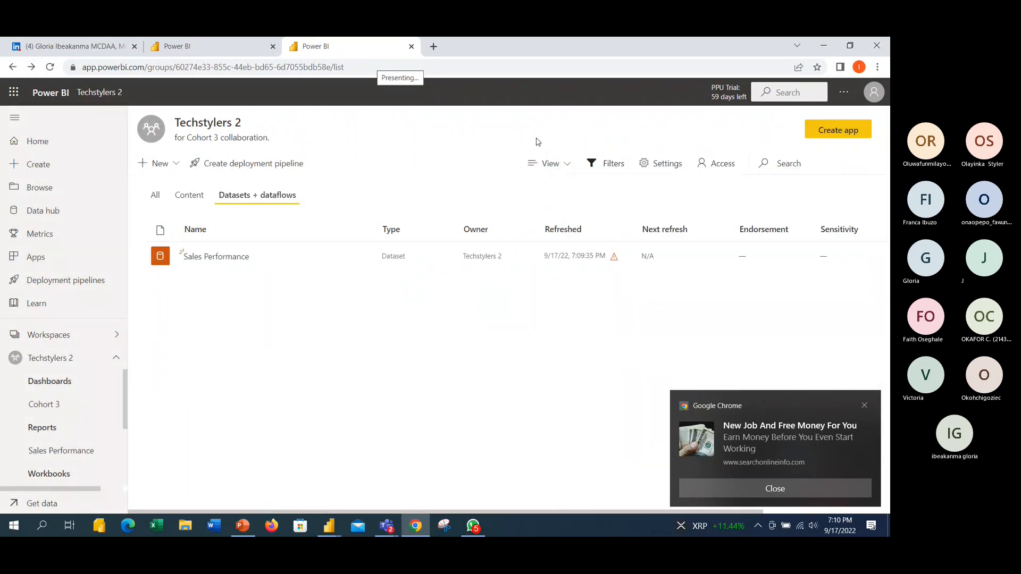
Dismiss the browser advertisement notification covering the dataset list
{"action": "left_click", "coordinate": [863, 405]}
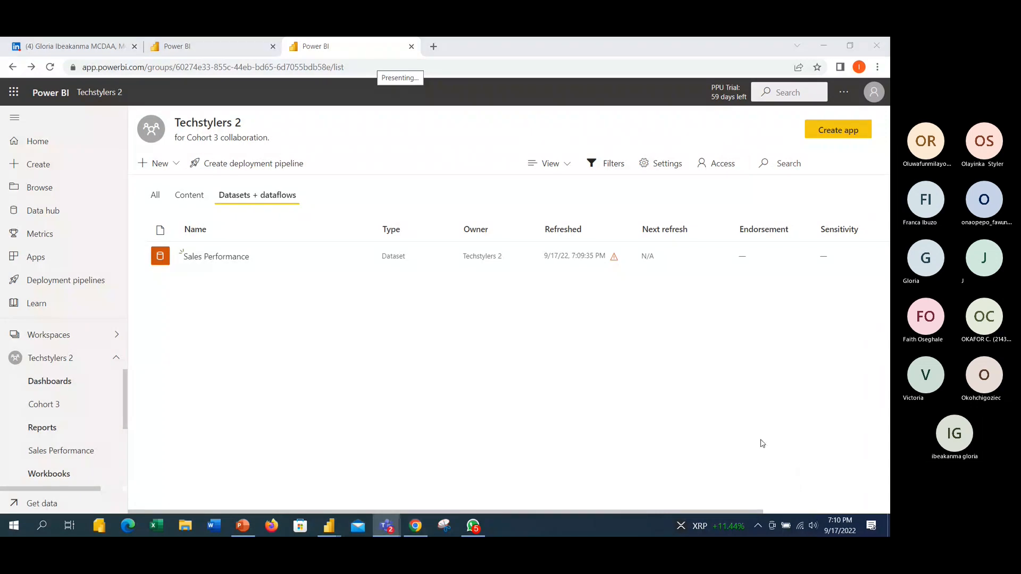
{"action": "left_click", "coordinate": [719, 375]}
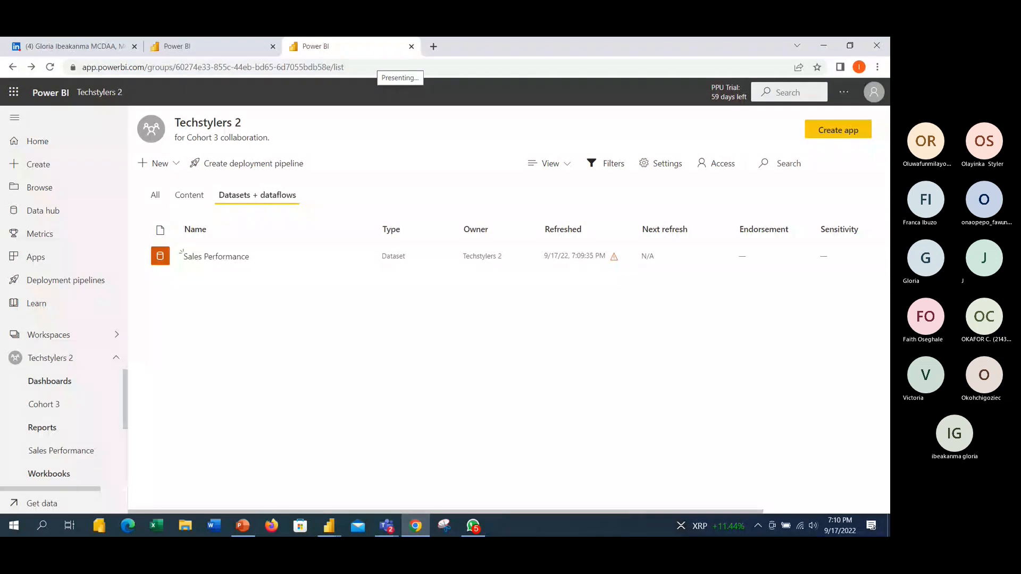
Switch to the Microsoft Teams meeting window, unmute the microphone and mute it again
{"action": "left_click", "coordinate": [760, 452]}
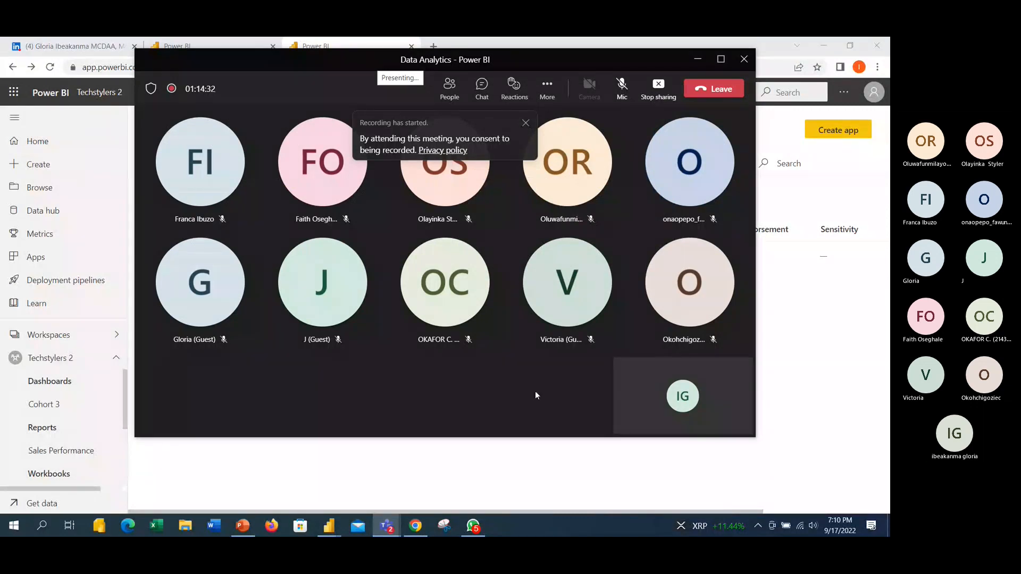
{"action": "left_click", "coordinate": [622, 87]}
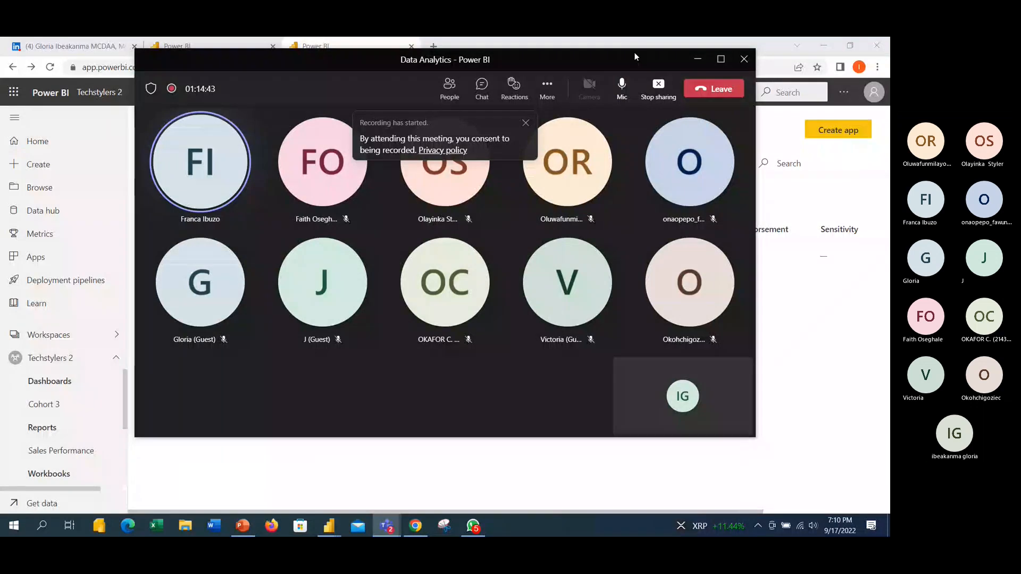
{"action": "left_click", "coordinate": [625, 94]}
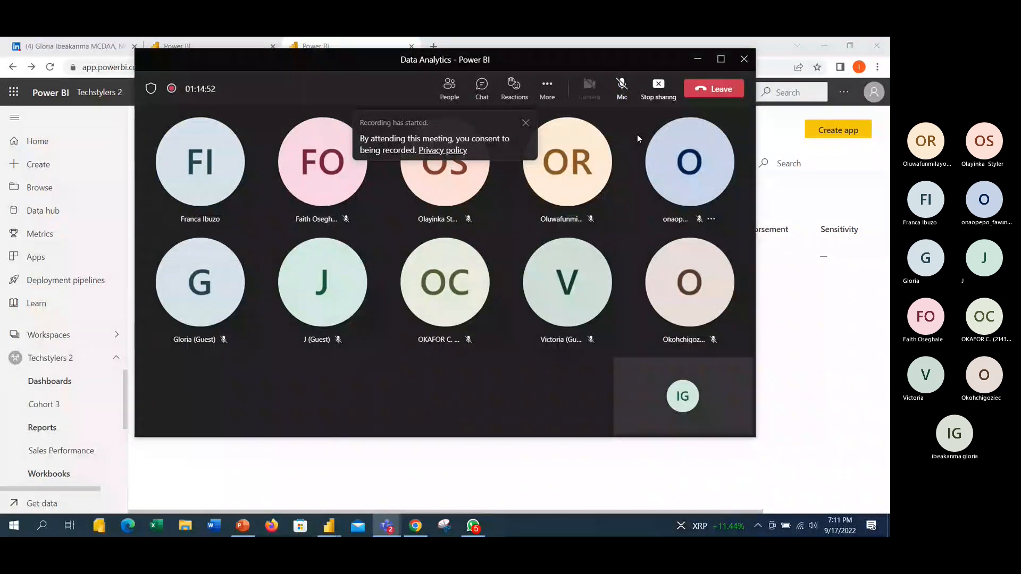